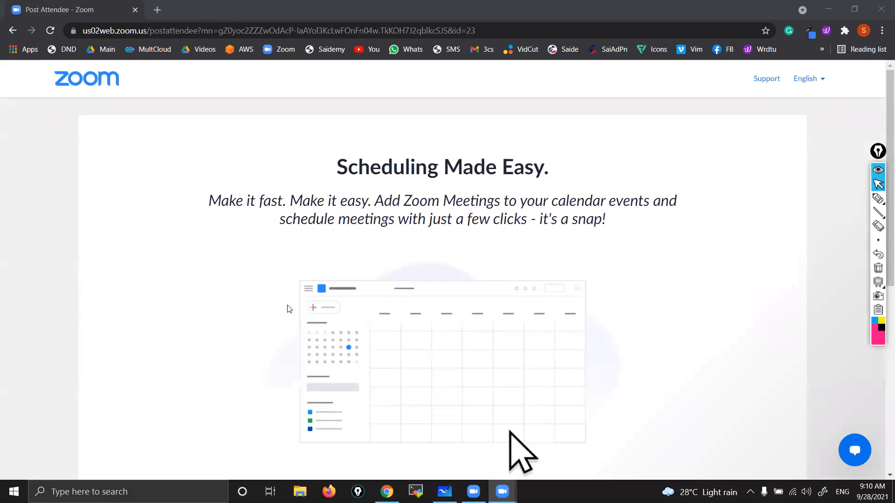
Step: Switch to Microsoft Whiteboard and set the black pen to a thicker stroke for the heading
{"action": "left_click", "coordinate": [444, 491]}
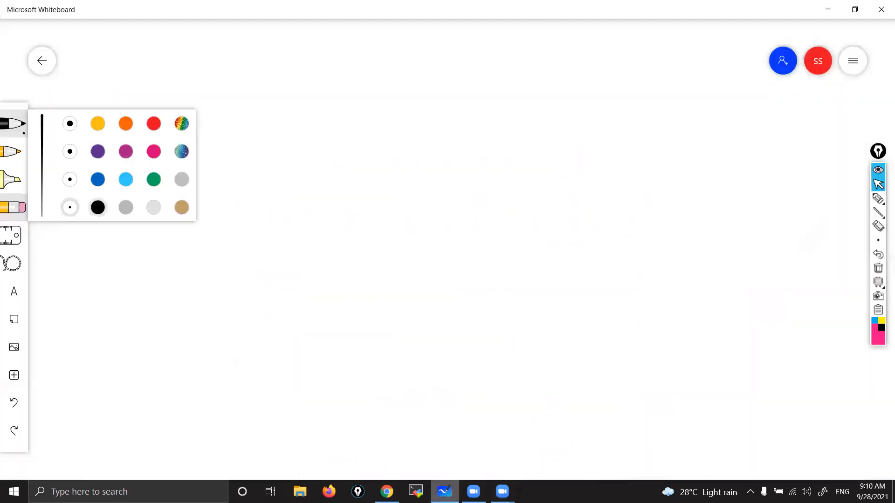
{"action": "left_click", "coordinate": [395, 145]}
{"action": "left_click_drag", "start_coordinate": [427, 157], "coordinate": [428, 173]}
{"action": "mouse_move", "coordinate": [428, 152]}
{"action": "left_mouse_down"}
{"action": "mouse_move", "coordinate": [442, 152]}
{"action": "mouse_move", "coordinate": [451, 173]}
{"action": "left_mouse_up"}
{"action": "left_click", "coordinate": [13, 123]}
{"action": "left_click", "coordinate": [70, 179]}
Step: Handwrite the word "Elastic" in black near the upper middle of the whiteboard
{"action": "left_click_drag", "start_coordinate": [427, 155], "coordinate": [428, 174]}
{"action": "mouse_move", "coordinate": [426, 155]}
{"action": "left_mouse_down"}
{"action": "mouse_move", "coordinate": [450, 154]}
{"action": "mouse_move", "coordinate": [450, 180]}
{"action": "left_mouse_up"}
{"action": "mouse_move", "coordinate": [464, 145]}
{"action": "left_mouse_down"}
{"action": "mouse_move", "coordinate": [458, 141]}
{"action": "mouse_move", "coordinate": [459, 178]}
{"action": "left_mouse_up"}
{"action": "left_click_drag", "start_coordinate": [472, 163], "coordinate": [489, 178]}
{"action": "left_click_drag", "start_coordinate": [513, 145], "coordinate": [517, 175]}
{"action": "mouse_move", "coordinate": [513, 163]}
{"action": "left_mouse_down"}
{"action": "mouse_move", "coordinate": [526, 158]}
{"action": "mouse_move", "coordinate": [534, 174]}
{"action": "mouse_move", "coordinate": [557, 173]}
{"action": "left_mouse_up"}
Step: Handwrite "BeanStalk" beside "Elastic" and double-underline the whole heading
{"action": "mouse_move", "coordinate": [620, 135]}
{"action": "left_mouse_down"}
{"action": "mouse_move", "coordinate": [639, 165]}
{"action": "mouse_move", "coordinate": [675, 161]}
{"action": "mouse_move", "coordinate": [675, 169]}
{"action": "left_mouse_up"}
{"action": "mouse_move", "coordinate": [699, 139]}
{"action": "left_mouse_down"}
{"action": "mouse_move", "coordinate": [685, 163]}
{"action": "mouse_move", "coordinate": [705, 148]}
{"action": "left_mouse_up"}
{"action": "mouse_move", "coordinate": [709, 145]}
{"action": "left_mouse_down"}
{"action": "mouse_move", "coordinate": [712, 168]}
{"action": "mouse_move", "coordinate": [723, 167]}
{"action": "left_mouse_up"}
{"action": "left_click_drag", "start_coordinate": [652, 158], "coordinate": [660, 164]}
{"action": "mouse_move", "coordinate": [663, 159]}
{"action": "left_mouse_down"}
{"action": "mouse_move", "coordinate": [684, 173]}
{"action": "mouse_move", "coordinate": [725, 157]}
{"action": "left_mouse_up"}
{"action": "left_click_drag", "start_coordinate": [736, 155], "coordinate": [738, 166]}
{"action": "mouse_move", "coordinate": [745, 127]}
{"action": "left_mouse_down"}
{"action": "mouse_move", "coordinate": [743, 169]}
{"action": "mouse_move", "coordinate": [774, 178]}
{"action": "left_mouse_up"}
{"action": "left_click_drag", "start_coordinate": [444, 183], "coordinate": [765, 198]}
{"action": "left_click_drag", "start_coordinate": [424, 199], "coordinate": [743, 194]}
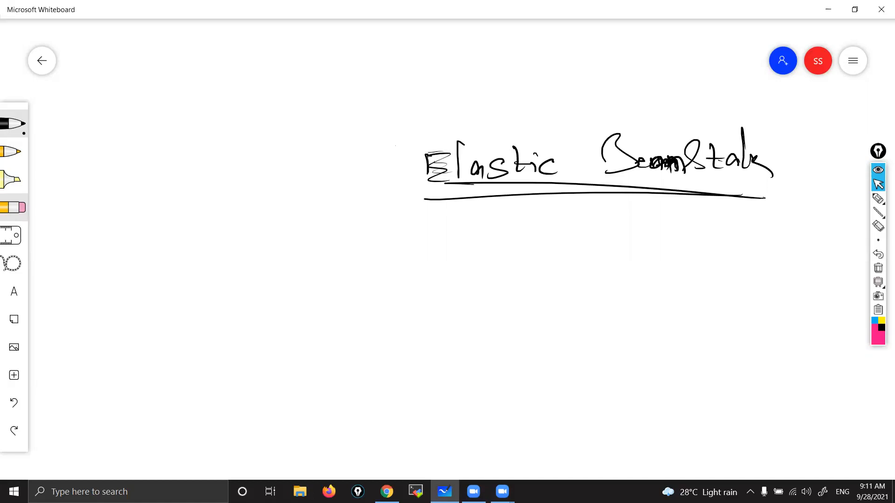
Step: Add a tick mark above the "Elastic BeanStalk" heading and circle the heading with a large oval
{"action": "left_click_drag", "start_coordinate": [624, 74], "coordinate": [590, 114]}
{"action": "key", "text": "alt+Tab"}
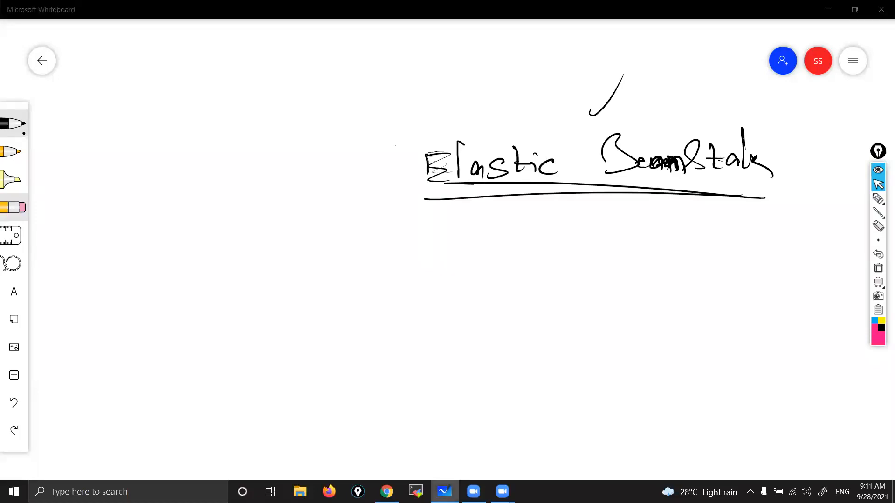
{"action": "key", "text": "alt+Tab"}
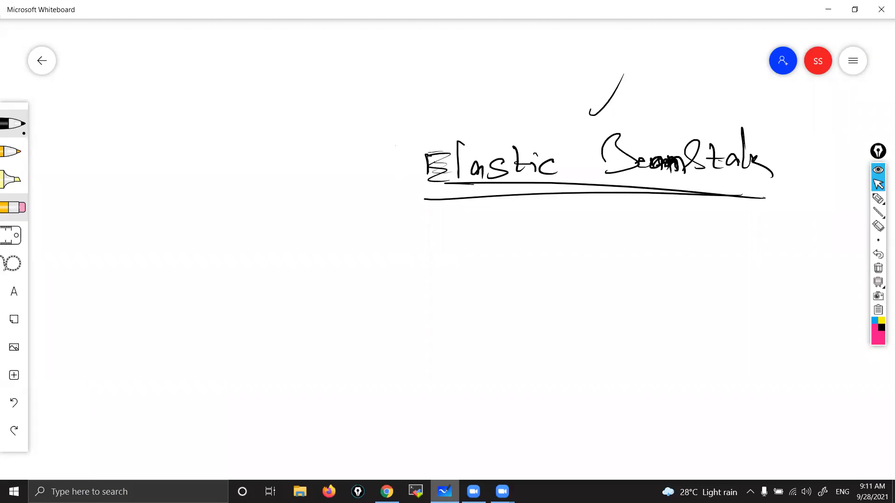
{"action": "mouse_move", "coordinate": [435, 189]}
{"action": "left_mouse_down"}
{"action": "mouse_move", "coordinate": [385, 180]}
{"action": "mouse_move", "coordinate": [443, 225]}
{"action": "left_mouse_up"}
Step: Draw a short branch line down from the heading and handwrite "developers" beneath it
{"action": "mouse_move", "coordinate": [572, 185]}
{"action": "left_mouse_down"}
{"action": "mouse_move", "coordinate": [574, 223]}
{"action": "mouse_move", "coordinate": [550, 262]}
{"action": "mouse_move", "coordinate": [549, 251]}
{"action": "mouse_move", "coordinate": [578, 255]}
{"action": "left_mouse_up"}
{"action": "left_click_drag", "start_coordinate": [585, 250], "coordinate": [594, 256]}
{"action": "left_click_drag", "start_coordinate": [595, 218], "coordinate": [603, 258]}
{"action": "mouse_move", "coordinate": [619, 245]}
{"action": "left_mouse_down"}
{"action": "mouse_move", "coordinate": [613, 254]}
{"action": "mouse_move", "coordinate": [630, 269]}
{"action": "mouse_move", "coordinate": [629, 251]}
{"action": "left_mouse_up"}
{"action": "left_click_drag", "start_coordinate": [644, 237], "coordinate": [660, 248]}
{"action": "mouse_move", "coordinate": [654, 238]}
{"action": "left_mouse_down"}
{"action": "mouse_move", "coordinate": [680, 243]}
{"action": "mouse_move", "coordinate": [678, 270]}
{"action": "left_mouse_up"}
Step: Handwrite "testers" with an underline and "web design" below "developers"
{"action": "left_click_drag", "start_coordinate": [543, 281], "coordinate": [554, 317]}
{"action": "mouse_move", "coordinate": [544, 304]}
{"action": "left_mouse_down"}
{"action": "mouse_move", "coordinate": [569, 302]}
{"action": "mouse_move", "coordinate": [566, 311]}
{"action": "left_mouse_up"}
{"action": "left_click_drag", "start_coordinate": [588, 281], "coordinate": [583, 306]}
{"action": "left_click_drag", "start_coordinate": [605, 287], "coordinate": [620, 306]}
{"action": "mouse_move", "coordinate": [618, 293]}
{"action": "left_mouse_down"}
{"action": "mouse_move", "coordinate": [626, 301]}
{"action": "mouse_move", "coordinate": [639, 290]}
{"action": "left_mouse_up"}
{"action": "left_click_drag", "start_coordinate": [631, 298], "coordinate": [662, 290]}
{"action": "left_click_drag", "start_coordinate": [616, 318], "coordinate": [669, 301]}
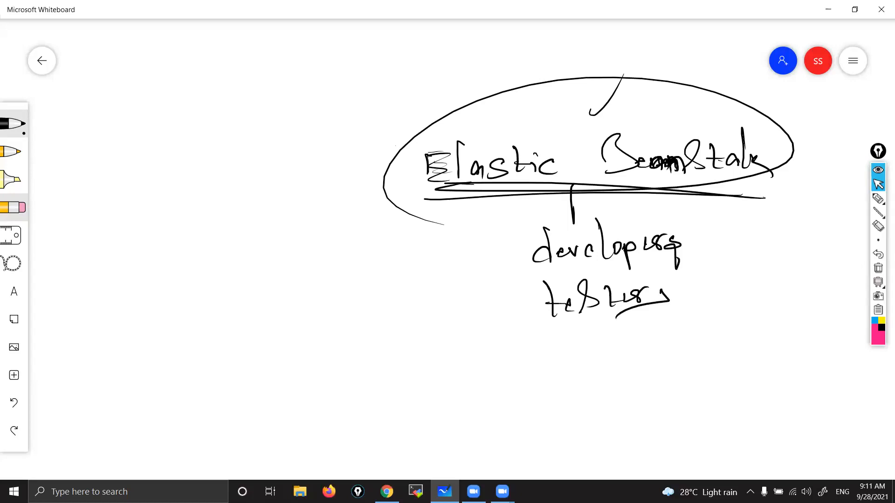
{"action": "mouse_move", "coordinate": [559, 349]}
{"action": "left_mouse_down"}
{"action": "mouse_move", "coordinate": [587, 360]}
{"action": "mouse_move", "coordinate": [564, 363]}
{"action": "mouse_move", "coordinate": [576, 352]}
{"action": "mouse_move", "coordinate": [616, 357]}
{"action": "left_mouse_up"}
{"action": "mouse_move", "coordinate": [642, 326]}
{"action": "left_mouse_down"}
{"action": "mouse_move", "coordinate": [629, 349]}
{"action": "mouse_move", "coordinate": [694, 340]}
{"action": "mouse_move", "coordinate": [705, 328]}
{"action": "mouse_move", "coordinate": [709, 375]}
{"action": "mouse_move", "coordinate": [776, 337]}
{"action": "left_mouse_up"}
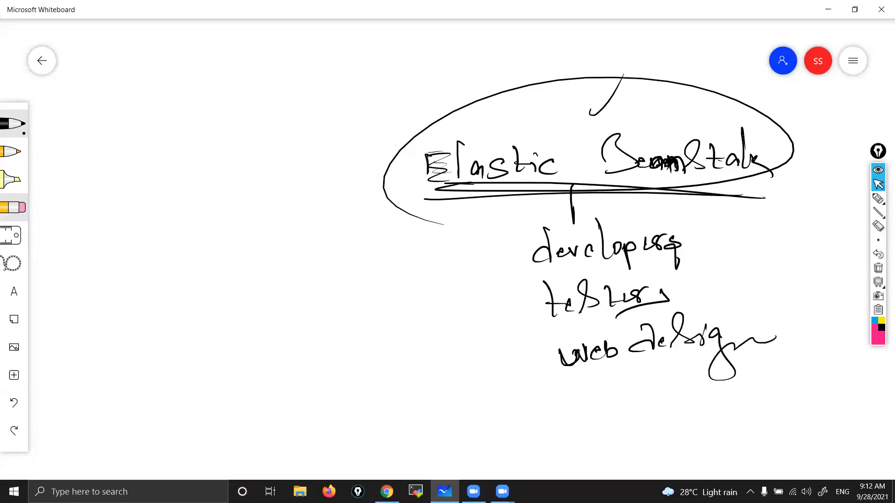
Step: Add tick marks beside "developers", "testers" and "web design" and above the "Elastic BeanStalk" heading
{"action": "left_click_drag", "start_coordinate": [520, 262], "coordinate": [539, 230]}
{"action": "left_click_drag", "start_coordinate": [541, 326], "coordinate": [569, 307]}
{"action": "left_click_drag", "start_coordinate": [455, 123], "coordinate": [491, 80]}
{"action": "left_click_drag", "start_coordinate": [504, 103], "coordinate": [538, 66]}
{"action": "left_click_drag", "start_coordinate": [507, 259], "coordinate": [532, 223]}
{"action": "left_click_drag", "start_coordinate": [523, 312], "coordinate": [546, 288]}
{"action": "left_click_drag", "start_coordinate": [552, 346], "coordinate": [574, 324]}
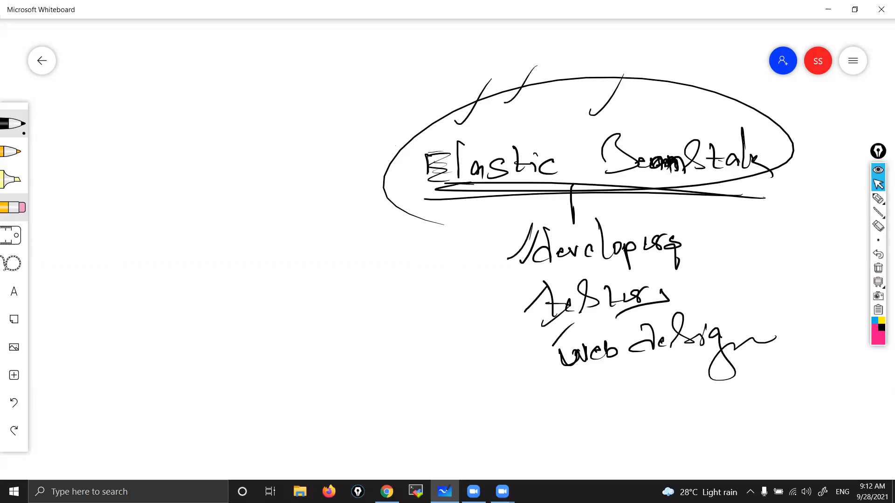
{"action": "left_click_drag", "start_coordinate": [584, 90], "coordinate": [649, 44]}
{"action": "left_click_drag", "start_coordinate": [567, 103], "coordinate": [587, 89]}
Step: Draw an oval filled with small dashes in the empty area left of the list
{"action": "left_click_drag", "start_coordinate": [517, 446], "coordinate": [543, 372]}
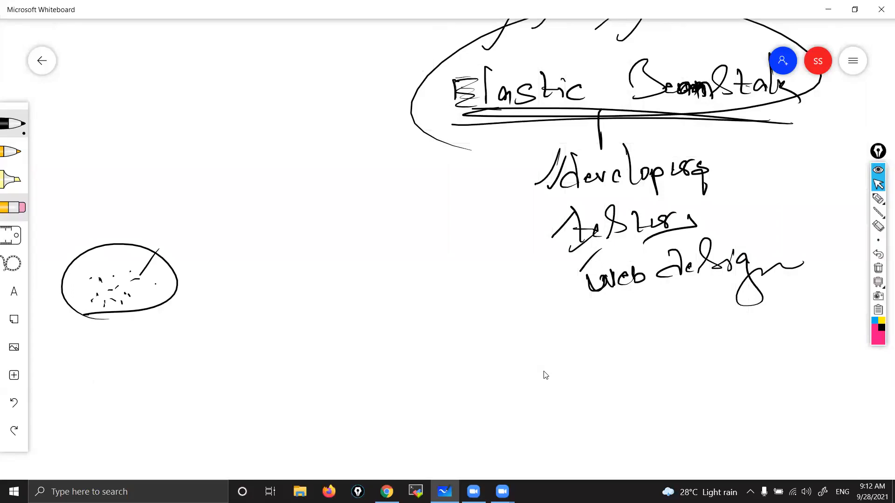
{"action": "left_click_drag", "start_coordinate": [146, 257], "coordinate": [149, 266]}
{"action": "left_click_drag", "start_coordinate": [152, 289], "coordinate": [159, 295]}
{"action": "left_click_drag", "start_coordinate": [137, 261], "coordinate": [142, 267]}
{"action": "mouse_move", "coordinate": [121, 262]}
{"action": "left_mouse_down"}
{"action": "mouse_move", "coordinate": [130, 266]}
{"action": "mouse_move", "coordinate": [79, 271]}
{"action": "mouse_move", "coordinate": [76, 297]}
{"action": "left_mouse_up"}
Step: Draw a large box with a smaller box inside and connect the dash-filled oval to it with a line
{"action": "left_click_drag", "start_coordinate": [182, 286], "coordinate": [208, 287]}
{"action": "left_click_drag", "start_coordinate": [326, 215], "coordinate": [337, 235]}
{"action": "mouse_move", "coordinate": [321, 218]}
{"action": "left_mouse_down"}
{"action": "mouse_move", "coordinate": [302, 354]}
{"action": "mouse_move", "coordinate": [513, 217]}
{"action": "mouse_move", "coordinate": [415, 355]}
{"action": "left_mouse_up"}
{"action": "left_click_drag", "start_coordinate": [304, 354], "coordinate": [527, 363]}
{"action": "left_click_drag", "start_coordinate": [354, 251], "coordinate": [364, 258]}
{"action": "mouse_move", "coordinate": [344, 309]}
{"action": "left_mouse_down"}
{"action": "mouse_move", "coordinate": [407, 250]}
{"action": "mouse_move", "coordinate": [360, 302]}
{"action": "mouse_move", "coordinate": [379, 282]}
{"action": "mouse_move", "coordinate": [389, 285]}
{"action": "mouse_move", "coordinate": [343, 278]}
{"action": "left_mouse_up"}
{"action": "left_click_drag", "start_coordinate": [209, 279], "coordinate": [343, 284]}
{"action": "mouse_move", "coordinate": [214, 285]}
{"action": "left_mouse_down"}
{"action": "mouse_move", "coordinate": [387, 287]}
{"action": "mouse_move", "coordinate": [379, 290]}
{"action": "left_mouse_up"}
{"action": "left_click_drag", "start_coordinate": [380, 260], "coordinate": [381, 288]}
{"action": "mouse_move", "coordinate": [100, 229]}
{"action": "left_mouse_down"}
{"action": "mouse_move", "coordinate": [140, 233]}
{"action": "mouse_move", "coordinate": [174, 276]}
{"action": "left_mouse_up"}
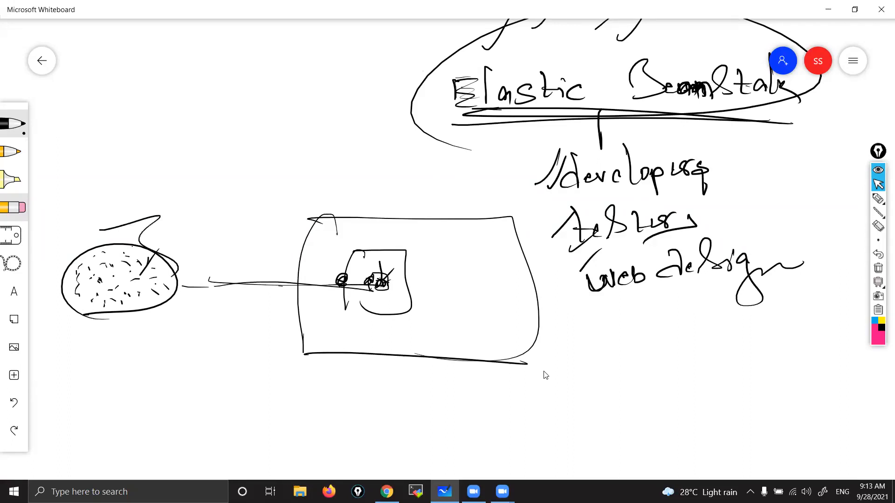
{"action": "left_click_drag", "start_coordinate": [422, 228], "coordinate": [432, 221]}
Step: Handwrite "Java" beneath the dash-filled oval, underline it, and add a stroke over the oval
{"action": "left_click_drag", "start_coordinate": [110, 330], "coordinate": [101, 358]}
{"action": "left_click_drag", "start_coordinate": [106, 333], "coordinate": [116, 328]}
{"action": "mouse_move", "coordinate": [134, 330]}
{"action": "left_mouse_down"}
{"action": "mouse_move", "coordinate": [127, 334]}
{"action": "mouse_move", "coordinate": [160, 332]}
{"action": "left_mouse_up"}
{"action": "left_click", "coordinate": [159, 321]}
{"action": "left_click_drag", "start_coordinate": [76, 361], "coordinate": [188, 339]}
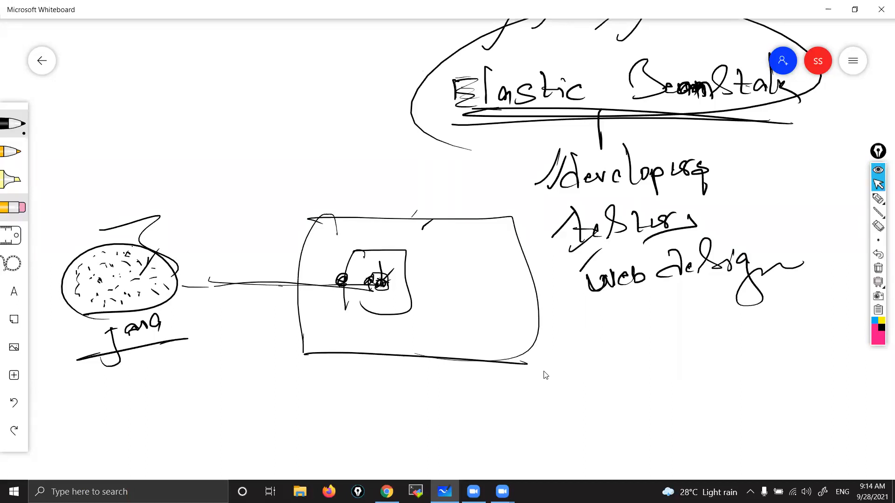
{"action": "mouse_move", "coordinate": [133, 247]}
{"action": "left_mouse_down"}
{"action": "mouse_move", "coordinate": [115, 259]}
{"action": "mouse_move", "coordinate": [124, 265]}
{"action": "left_mouse_up"}
Step: Draw an oval with a few small dashes to the right of the developers and testers list
{"action": "left_click_drag", "start_coordinate": [741, 219], "coordinate": [801, 225]}
{"action": "left_click_drag", "start_coordinate": [802, 251], "coordinate": [713, 205]}
{"action": "left_click_drag", "start_coordinate": [764, 192], "coordinate": [765, 196]}
{"action": "left_click_drag", "start_coordinate": [783, 201], "coordinate": [790, 206]}
Step: Draw another oval below "web design" and fill it with short dashes
{"action": "left_click_drag", "start_coordinate": [682, 350], "coordinate": [748, 357]}
{"action": "left_click_drag", "start_coordinate": [764, 291], "coordinate": [774, 347]}
{"action": "left_click_drag", "start_coordinate": [718, 291], "coordinate": [735, 293]}
{"action": "left_click_drag", "start_coordinate": [728, 311], "coordinate": [738, 310]}
{"action": "left_click_drag", "start_coordinate": [711, 313], "coordinate": [703, 308]}
{"action": "mouse_move", "coordinate": [703, 330]}
{"action": "left_mouse_down"}
{"action": "mouse_move", "coordinate": [700, 339]}
{"action": "mouse_move", "coordinate": [728, 325]}
{"action": "left_mouse_up"}
{"action": "left_click_drag", "start_coordinate": [755, 321], "coordinate": [775, 322]}
{"action": "left_click_drag", "start_coordinate": [702, 292], "coordinate": [713, 288]}
{"action": "left_click_drag", "start_coordinate": [687, 320], "coordinate": [732, 317]}
{"action": "left_click_drag", "start_coordinate": [721, 303], "coordinate": [725, 311]}
Step: Circle the developers, testers and web design list and add more dashes to the oval below it
{"action": "mouse_move", "coordinate": [666, 112]}
{"action": "left_mouse_down"}
{"action": "mouse_move", "coordinate": [652, 329]}
{"action": "mouse_move", "coordinate": [601, 123]}
{"action": "left_mouse_up"}
{"action": "left_click_drag", "start_coordinate": [737, 161], "coordinate": [749, 155]}
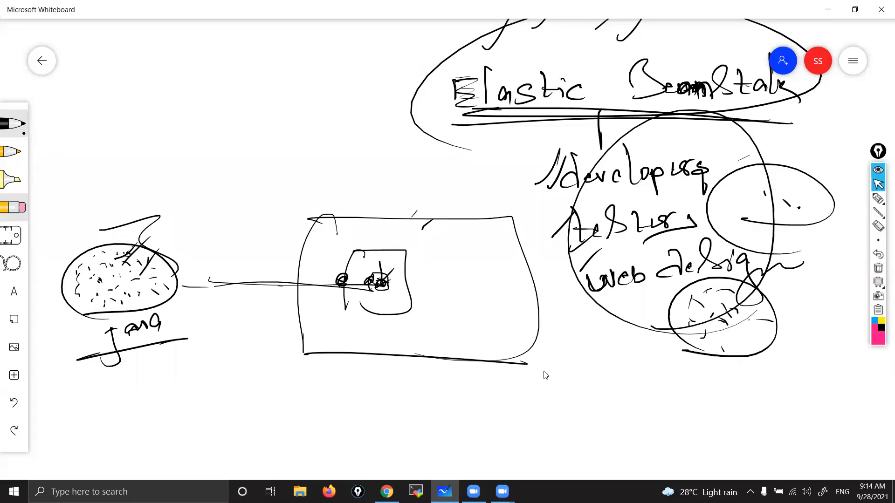
{"action": "left_click_drag", "start_coordinate": [710, 299], "coordinate": [714, 304]}
{"action": "mouse_move", "coordinate": [715, 327]}
{"action": "left_mouse_down"}
{"action": "mouse_move", "coordinate": [731, 341]}
{"action": "mouse_move", "coordinate": [714, 345]}
{"action": "left_mouse_up"}
Step: Add dashes inside the small inner box, then tick and underline the "Elastic BeanStalk" heading again
{"action": "left_click_drag", "start_coordinate": [387, 299], "coordinate": [389, 303]}
{"action": "left_click_drag", "start_coordinate": [374, 295], "coordinate": [365, 297]}
{"action": "left_click_drag", "start_coordinate": [378, 300], "coordinate": [380, 304]}
{"action": "mouse_move", "coordinate": [392, 122]}
{"action": "left_mouse_down"}
{"action": "mouse_move", "coordinate": [397, 128]}
{"action": "mouse_move", "coordinate": [432, 84]}
{"action": "left_mouse_up"}
{"action": "left_click_drag", "start_coordinate": [462, 114], "coordinate": [673, 108]}
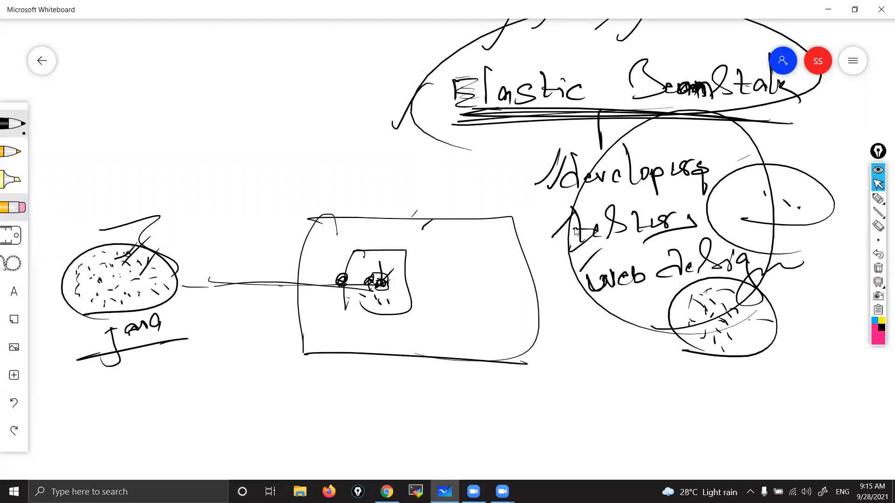
Step: Draw a new circle filled with short dashes in the blank area below the Java diagram
{"action": "scroll", "coordinate": [565, 386], "scroll_direction": "down", "scroll_amount": 2}
{"action": "scroll", "coordinate": [571, 312], "scroll_direction": "down", "scroll_amount": 5}
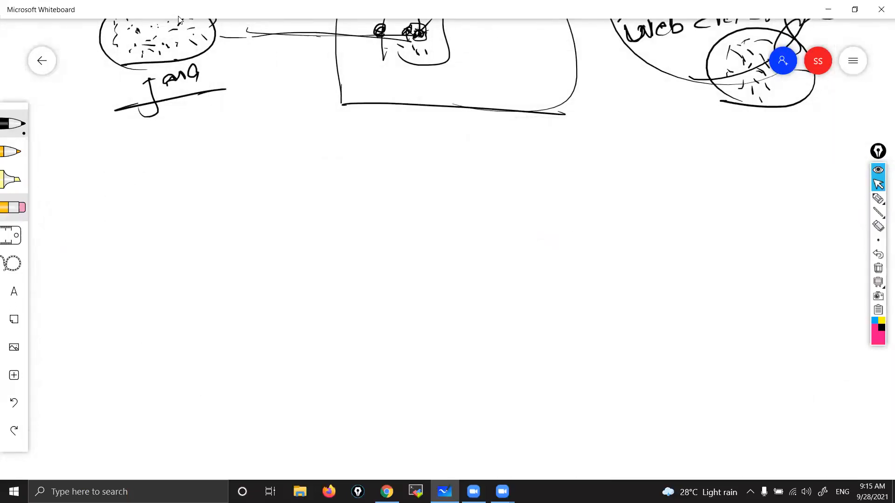
{"action": "left_click_drag", "start_coordinate": [139, 45], "coordinate": [148, 45]}
{"action": "left_click_drag", "start_coordinate": [133, 44], "coordinate": [143, 44]}
{"action": "mouse_move", "coordinate": [135, 292]}
{"action": "left_mouse_down"}
{"action": "mouse_move", "coordinate": [160, 215]}
{"action": "mouse_move", "coordinate": [160, 300]}
{"action": "left_mouse_up"}
{"action": "left_click_drag", "start_coordinate": [162, 255], "coordinate": [175, 240]}
{"action": "left_click_drag", "start_coordinate": [196, 264], "coordinate": [184, 263]}
{"action": "mouse_move", "coordinate": [177, 277]}
{"action": "left_mouse_down"}
{"action": "mouse_move", "coordinate": [189, 269]}
{"action": "mouse_move", "coordinate": [168, 260]}
{"action": "left_mouse_up"}
{"action": "left_click_drag", "start_coordinate": [169, 249], "coordinate": [175, 246]}
{"action": "left_click_drag", "start_coordinate": [181, 257], "coordinate": [173, 280]}
{"action": "left_click_drag", "start_coordinate": [196, 238], "coordinate": [202, 243]}
{"action": "mouse_move", "coordinate": [181, 231]}
{"action": "left_mouse_down"}
{"action": "mouse_move", "coordinate": [196, 239]}
{"action": "mouse_move", "coordinate": [161, 236]}
{"action": "left_mouse_up"}
{"action": "mouse_move", "coordinate": [207, 256]}
{"action": "left_mouse_down"}
{"action": "mouse_move", "coordinate": [220, 257]}
{"action": "mouse_move", "coordinate": [214, 269]}
{"action": "left_mouse_up"}
{"action": "left_click_drag", "start_coordinate": [191, 277], "coordinate": [199, 275]}
{"action": "left_click_drag", "start_coordinate": [214, 221], "coordinate": [209, 228]}
{"action": "left_click_drag", "start_coordinate": [200, 262], "coordinate": [207, 276]}
{"action": "left_click_drag", "start_coordinate": [224, 265], "coordinate": [234, 265]}
{"action": "left_click_drag", "start_coordinate": [171, 228], "coordinate": [164, 236]}
Step: Draw a curved line from the new circle to a large box and label the box "EB" with a double underline
{"action": "mouse_move", "coordinate": [170, 267]}
{"action": "left_mouse_down"}
{"action": "mouse_move", "coordinate": [231, 257]}
{"action": "mouse_move", "coordinate": [440, 276]}
{"action": "left_mouse_up"}
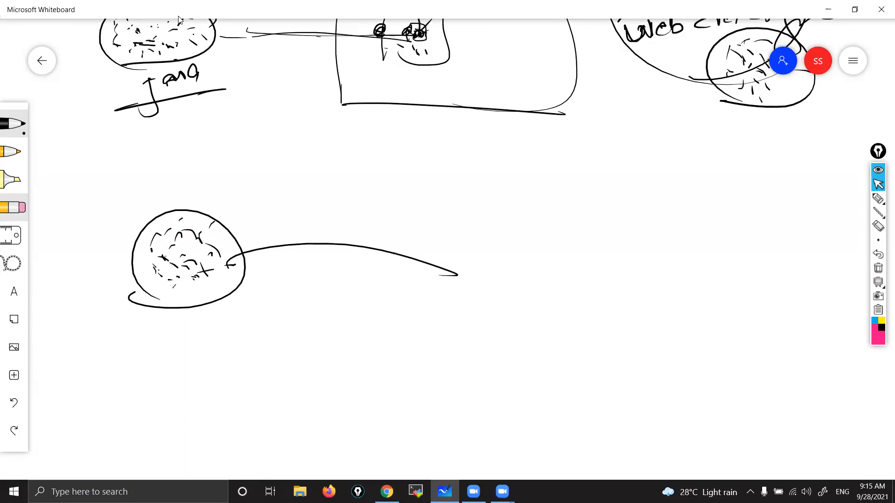
{"action": "mouse_move", "coordinate": [468, 207]}
{"action": "left_mouse_down"}
{"action": "mouse_move", "coordinate": [444, 371]}
{"action": "mouse_move", "coordinate": [604, 329]}
{"action": "mouse_move", "coordinate": [439, 362]}
{"action": "left_mouse_up"}
{"action": "mouse_move", "coordinate": [486, 146]}
{"action": "left_mouse_down"}
{"action": "mouse_move", "coordinate": [490, 165]}
{"action": "mouse_move", "coordinate": [504, 141]}
{"action": "left_mouse_up"}
{"action": "mouse_move", "coordinate": [486, 153]}
{"action": "left_mouse_down"}
{"action": "mouse_move", "coordinate": [507, 163]}
{"action": "mouse_move", "coordinate": [515, 156]}
{"action": "left_mouse_up"}
{"action": "left_click_drag", "start_coordinate": [515, 139], "coordinate": [531, 173]}
{"action": "mouse_move", "coordinate": [466, 174]}
{"action": "left_mouse_down"}
{"action": "mouse_move", "coordinate": [560, 171]}
{"action": "mouse_move", "coordinate": [634, 182]}
{"action": "left_mouse_up"}
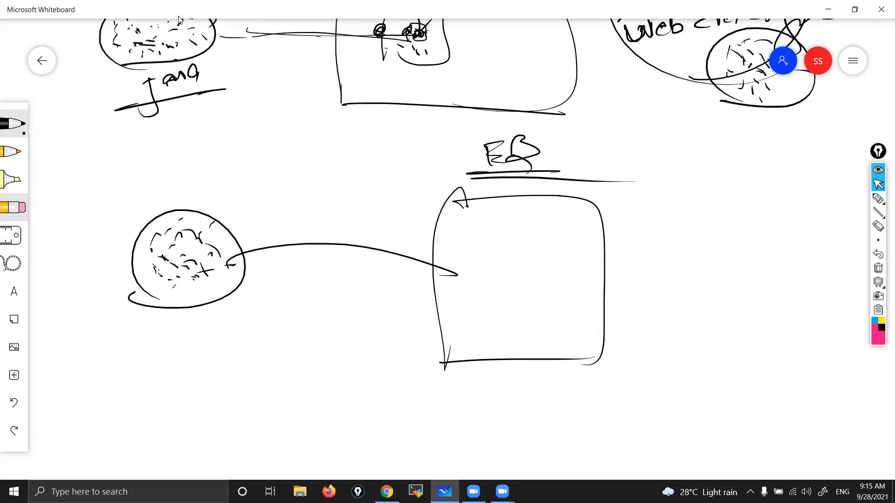
Step: Divide the lower part of the EB box into two layers and label them "OS" and "Java"
{"action": "left_click_drag", "start_coordinate": [610, 215], "coordinate": [683, 171]}
{"action": "left_click_drag", "start_coordinate": [436, 329], "coordinate": [590, 328]}
{"action": "mouse_move", "coordinate": [504, 337]}
{"action": "left_mouse_down"}
{"action": "mouse_move", "coordinate": [499, 348]}
{"action": "mouse_move", "coordinate": [513, 340]}
{"action": "mouse_move", "coordinate": [531, 382]}
{"action": "left_mouse_up"}
{"action": "left_click_drag", "start_coordinate": [203, 268], "coordinate": [213, 263]}
{"action": "left_click_drag", "start_coordinate": [176, 286], "coordinate": [190, 284]}
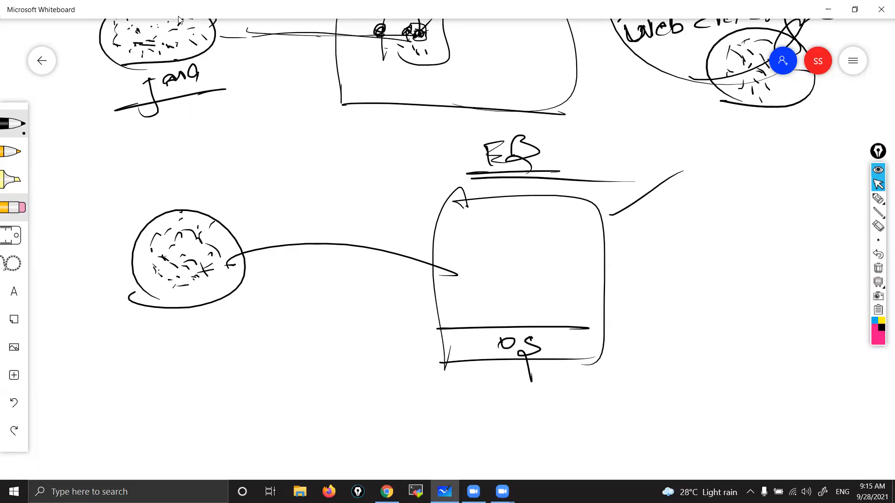
{"action": "left_click_drag", "start_coordinate": [428, 303], "coordinate": [614, 301]}
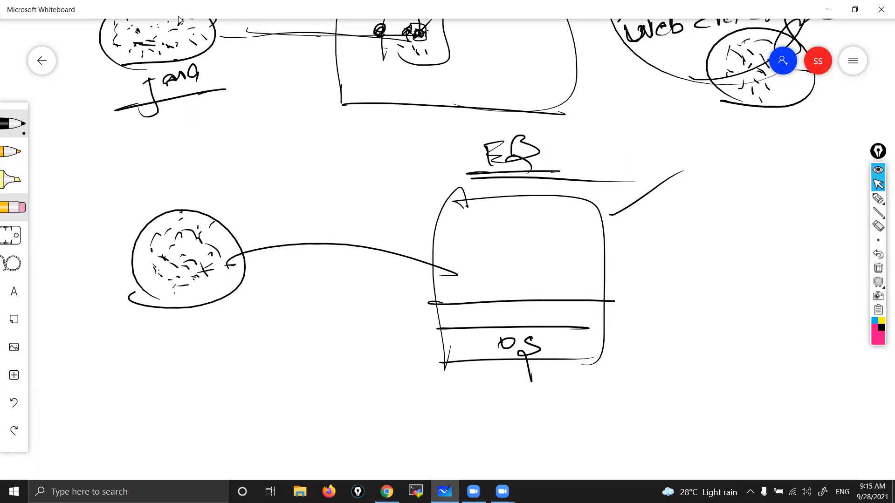
{"action": "left_click_drag", "start_coordinate": [474, 319], "coordinate": [458, 336]}
{"action": "left_click_drag", "start_coordinate": [502, 318], "coordinate": [535, 315]}
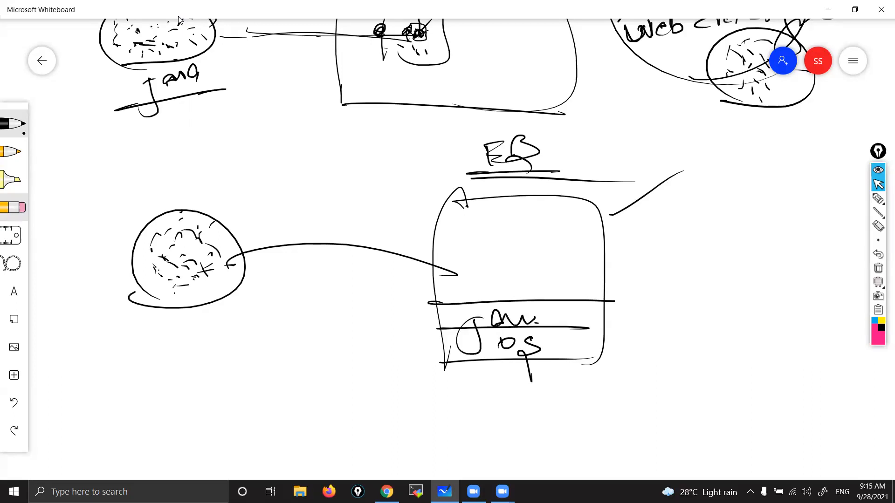
Step: Draw a second line from the code circle to a scribbled circle in the EB box, plus an output line
{"action": "mouse_move", "coordinate": [220, 266]}
{"action": "left_mouse_down"}
{"action": "mouse_move", "coordinate": [422, 252]}
{"action": "mouse_move", "coordinate": [491, 270]}
{"action": "mouse_move", "coordinate": [554, 233]}
{"action": "mouse_move", "coordinate": [468, 261]}
{"action": "left_mouse_up"}
{"action": "left_click_drag", "start_coordinate": [597, 275], "coordinate": [648, 270]}
{"action": "left_click_drag", "start_coordinate": [655, 271], "coordinate": [718, 269]}
{"action": "mouse_move", "coordinate": [465, 206]}
{"action": "left_mouse_down"}
{"action": "mouse_move", "coordinate": [518, 217]}
{"action": "mouse_move", "coordinate": [540, 257]}
{"action": "left_mouse_up"}
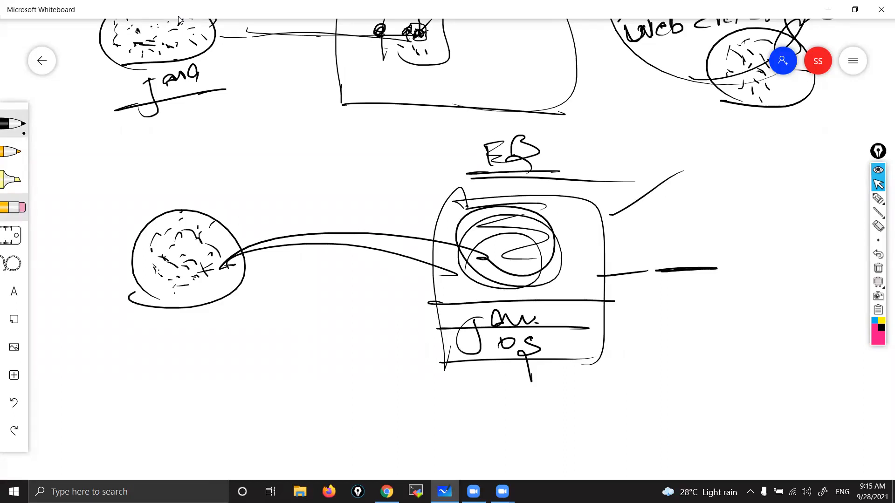
Step: Draw an arrow from "EB" to the handwritten words "ML & AI", then underline and circle them
{"action": "left_click_drag", "start_coordinate": [568, 152], "coordinate": [581, 151]}
{"action": "mouse_move", "coordinate": [582, 141]}
{"action": "left_mouse_down"}
{"action": "mouse_move", "coordinate": [584, 158]}
{"action": "mouse_move", "coordinate": [629, 139]}
{"action": "mouse_move", "coordinate": [645, 152]}
{"action": "left_mouse_up"}
{"action": "left_click_drag", "start_coordinate": [656, 135], "coordinate": [686, 146]}
{"action": "left_click_drag", "start_coordinate": [613, 161], "coordinate": [741, 157]}
{"action": "left_click_drag", "start_coordinate": [723, 149], "coordinate": [756, 151]}
{"action": "mouse_move", "coordinate": [749, 137]}
{"action": "left_mouse_down"}
{"action": "mouse_move", "coordinate": [768, 136]}
{"action": "mouse_move", "coordinate": [776, 148]}
{"action": "mouse_move", "coordinate": [772, 136]}
{"action": "left_mouse_up"}
{"action": "mouse_move", "coordinate": [729, 106]}
{"action": "left_mouse_down"}
{"action": "mouse_move", "coordinate": [615, 167]}
{"action": "mouse_move", "coordinate": [731, 104]}
{"action": "left_mouse_up"}
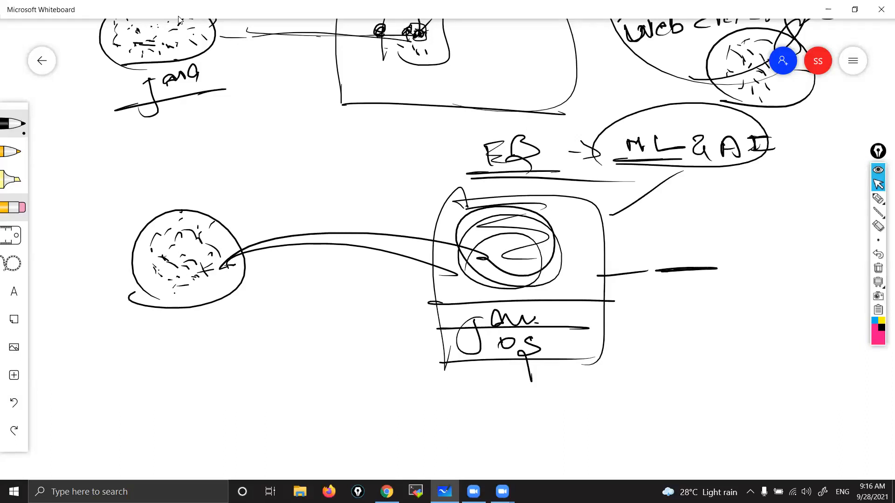
Step: Add tick strokes beside the OS and Java layers and the scribbled circle, and circle the scribble again
{"action": "left_click_drag", "start_coordinate": [564, 357], "coordinate": [602, 343]}
{"action": "left_click_drag", "start_coordinate": [539, 319], "coordinate": [605, 310]}
{"action": "left_click_drag", "start_coordinate": [540, 311], "coordinate": [543, 305]}
{"action": "left_click_drag", "start_coordinate": [544, 244], "coordinate": [582, 215]}
{"action": "left_click_drag", "start_coordinate": [573, 314], "coordinate": [635, 296]}
{"action": "left_click_drag", "start_coordinate": [569, 328], "coordinate": [624, 309]}
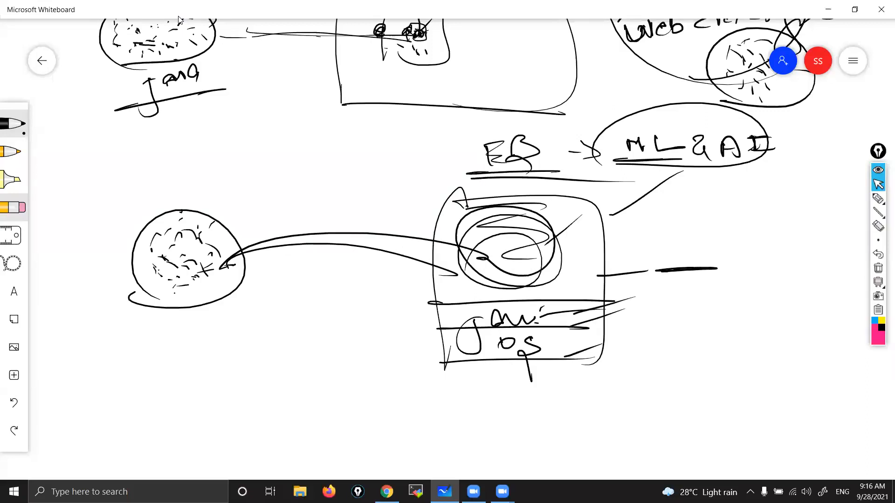
{"action": "mouse_move", "coordinate": [514, 256]}
{"action": "left_mouse_down"}
{"action": "mouse_move", "coordinate": [460, 206]}
{"action": "mouse_move", "coordinate": [468, 235]}
{"action": "left_mouse_up"}
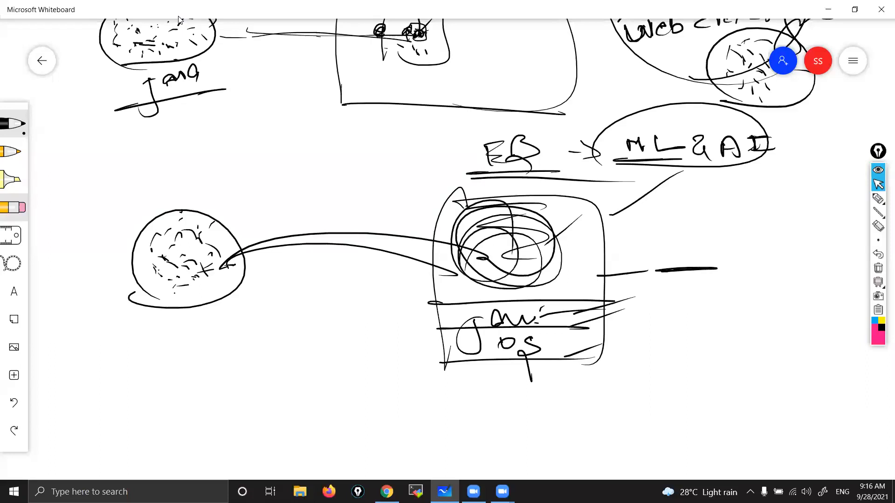
Step: Circle the output line and the "EB" label, and add a tick stroke beside each
{"action": "left_click_drag", "start_coordinate": [673, 278], "coordinate": [663, 288]}
{"action": "left_click_drag", "start_coordinate": [730, 258], "coordinate": [775, 214]}
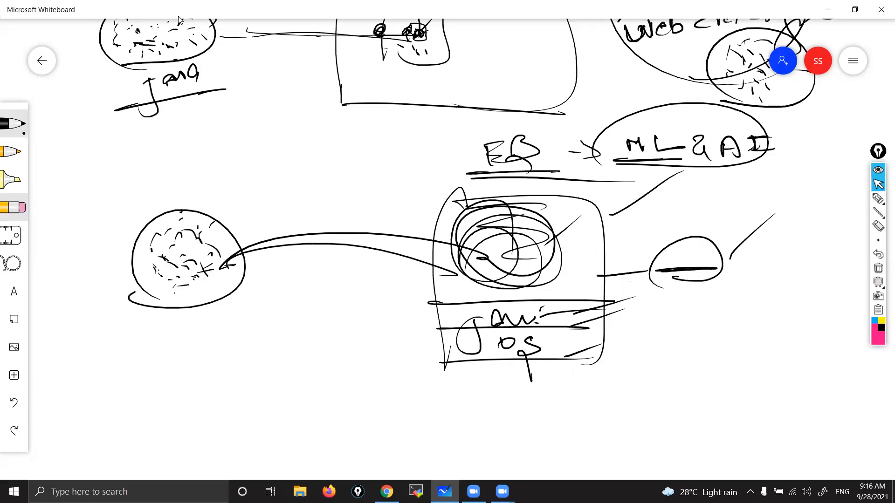
{"action": "mouse_move", "coordinate": [476, 170]}
{"action": "left_mouse_down"}
{"action": "mouse_move", "coordinate": [510, 120]}
{"action": "mouse_move", "coordinate": [475, 200]}
{"action": "left_mouse_up"}
{"action": "left_click_drag", "start_coordinate": [544, 140], "coordinate": [604, 102]}
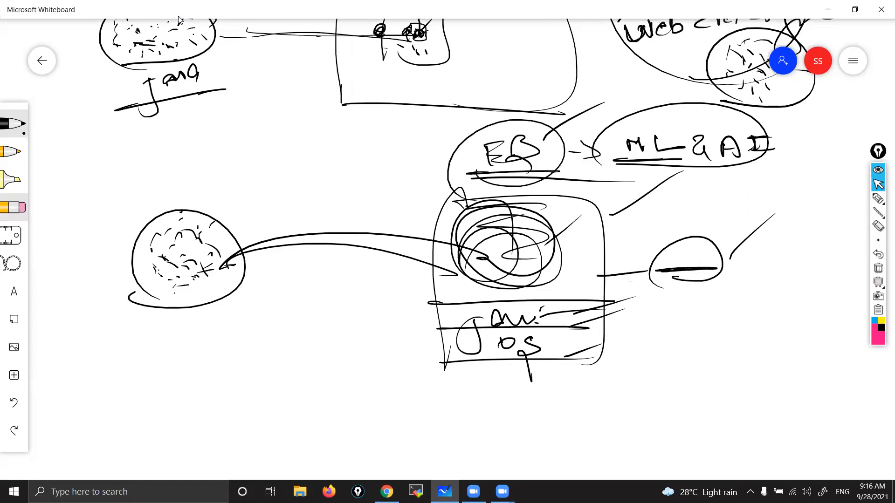
Step: Add more dashes inside the code circle, then circle the output oval again and tick it
{"action": "left_click_drag", "start_coordinate": [196, 290], "coordinate": [205, 280]}
{"action": "left_click_drag", "start_coordinate": [171, 217], "coordinate": [178, 211]}
{"action": "left_click_drag", "start_coordinate": [183, 215], "coordinate": [193, 212]}
{"action": "left_click_drag", "start_coordinate": [142, 232], "coordinate": [166, 221]}
{"action": "left_click_drag", "start_coordinate": [671, 232], "coordinate": [673, 289]}
{"action": "left_click_drag", "start_coordinate": [715, 254], "coordinate": [767, 231]}
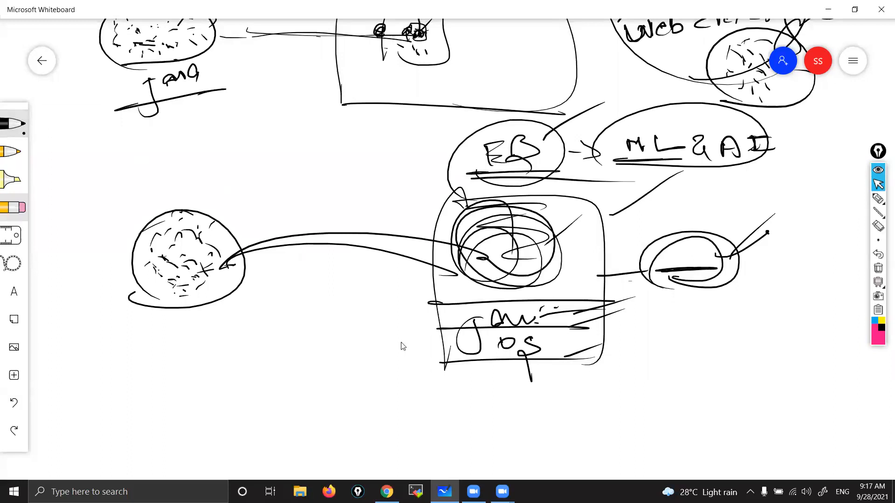
Step: Switch to Chrome, load aws.amazon.com/console and sign in to the AWS Management Console
{"action": "left_click", "coordinate": [386, 492]}
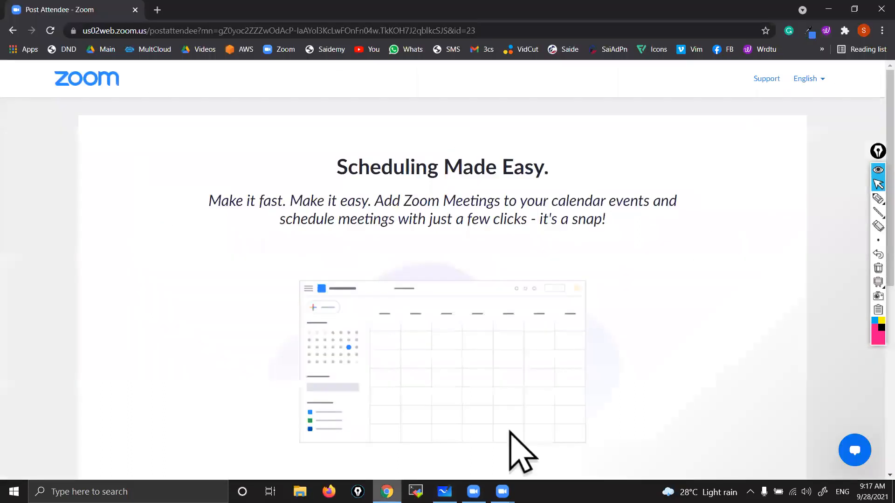
{"action": "left_click", "coordinate": [190, 31]}
{"action": "type", "text": "aws"}
{"action": "key", "text": "Return"}
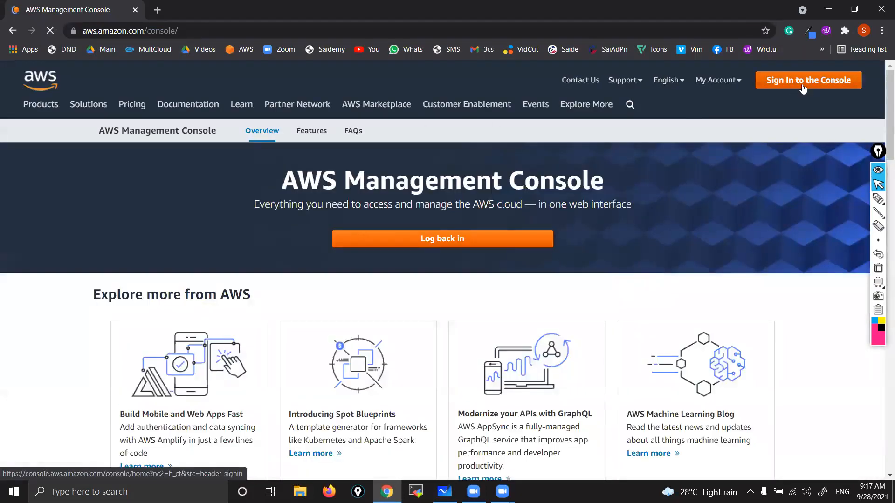
{"action": "left_click", "coordinate": [802, 89]}
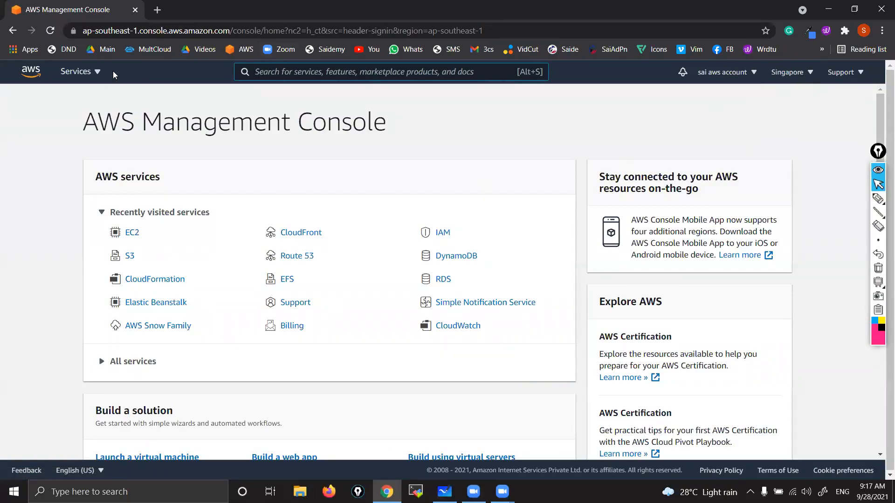
Step: Open the Elastic Beanstalk service from the Compute group of all AWS services
{"action": "left_click", "coordinate": [78, 71]}
{"action": "scroll", "coordinate": [425, 330], "scroll_direction": "down", "scroll_amount": 1}
{"action": "scroll", "coordinate": [369, 281], "scroll_direction": "up", "scroll_amount": 1}
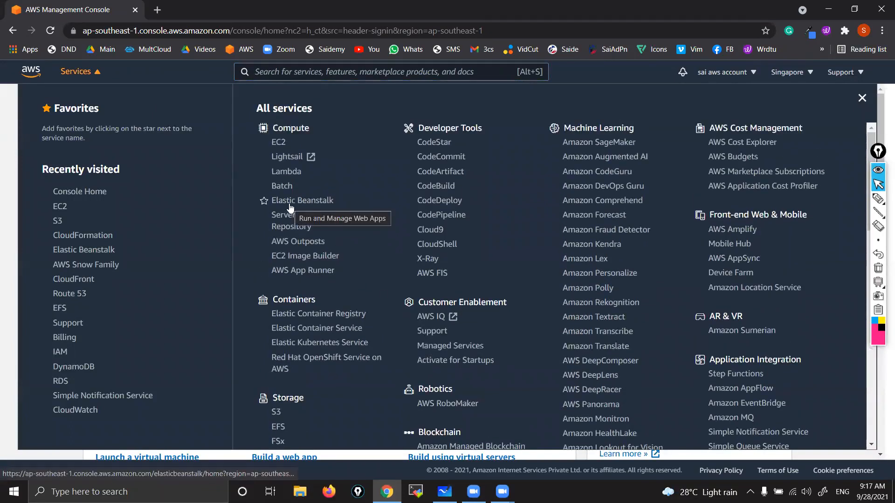
{"action": "scroll", "coordinate": [290, 208], "scroll_direction": "up", "scroll_amount": 5}
{"action": "scroll", "coordinate": [291, 208], "scroll_direction": "up", "scroll_amount": 2}
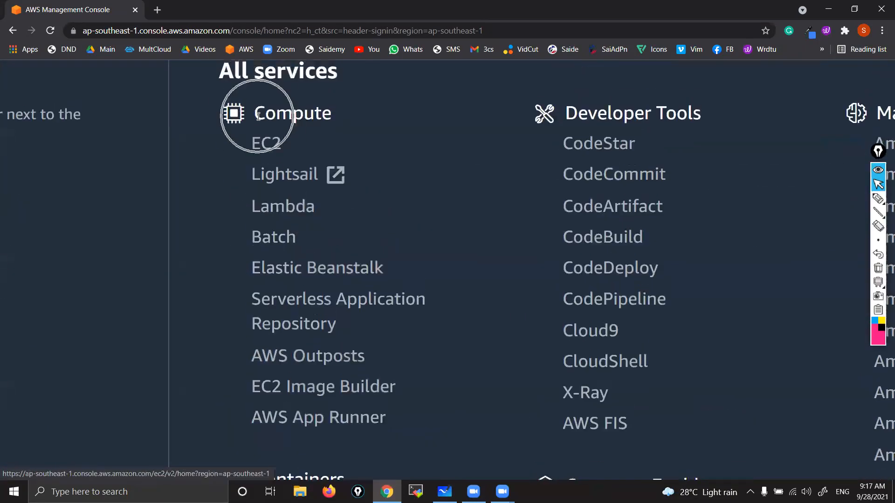
{"action": "left_click", "coordinate": [323, 272]}
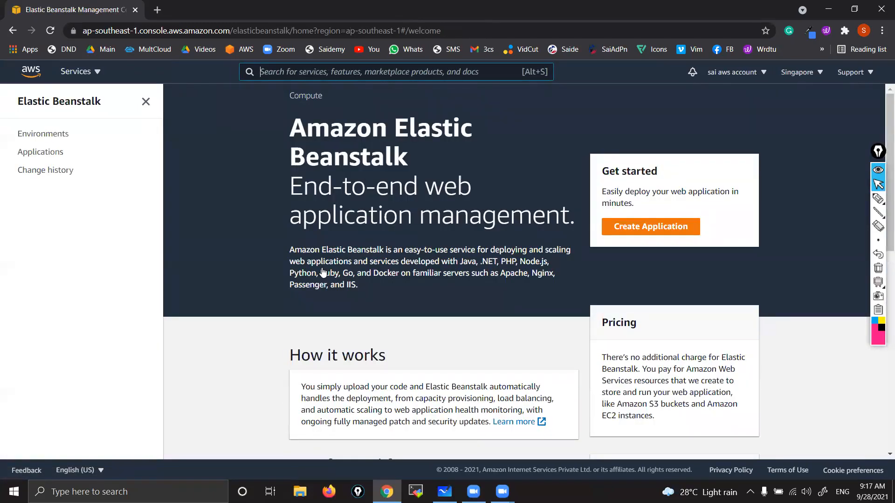
Step: Start creating a new Elastic Beanstalk web app and name the application MyApp1
{"action": "left_click", "coordinate": [656, 230]}
{"action": "left_click", "coordinate": [656, 230]}
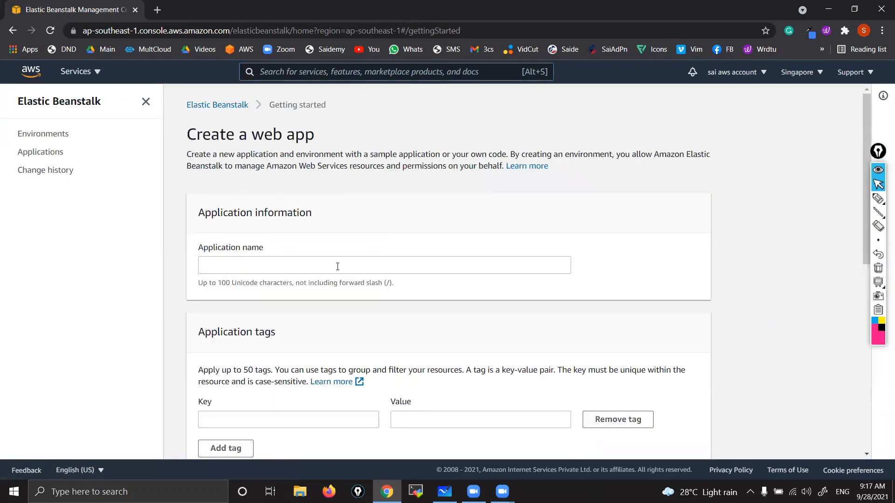
{"action": "scroll", "coordinate": [337, 267], "scroll_direction": "down", "scroll_amount": 3}
{"action": "scroll", "coordinate": [338, 267], "scroll_direction": "up", "scroll_amount": 3}
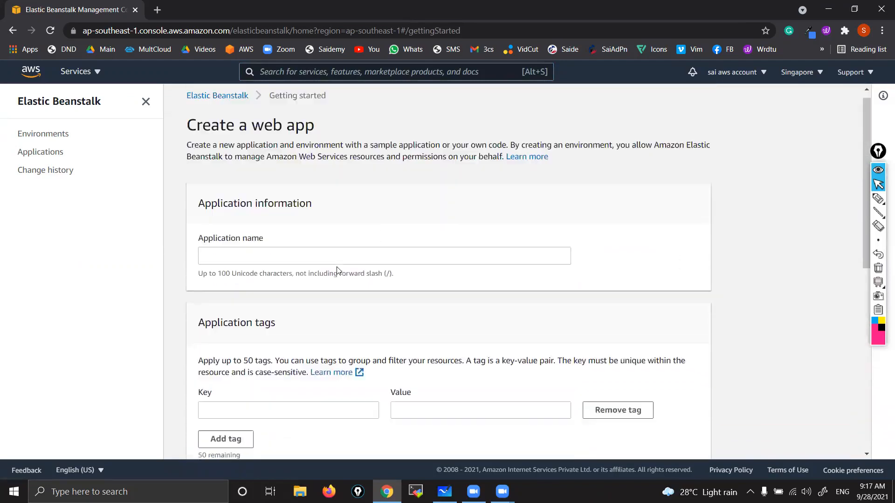
{"action": "left_click", "coordinate": [313, 265]}
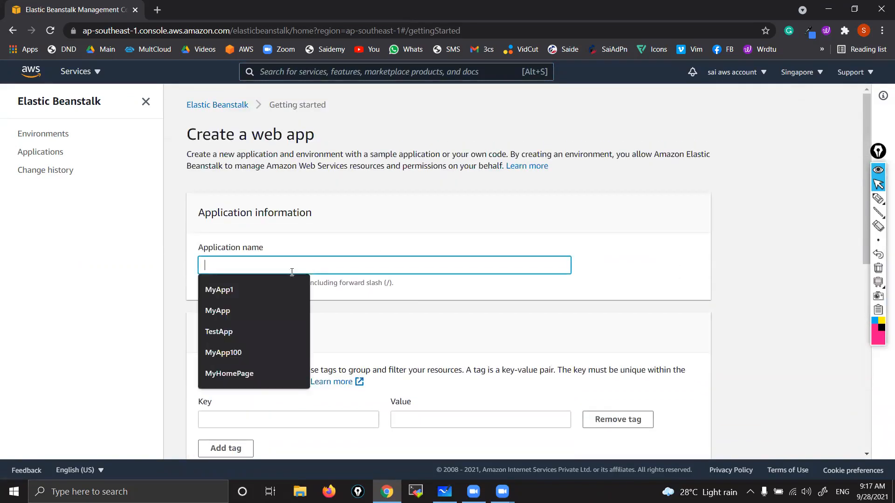
{"action": "left_click", "coordinate": [229, 295]}
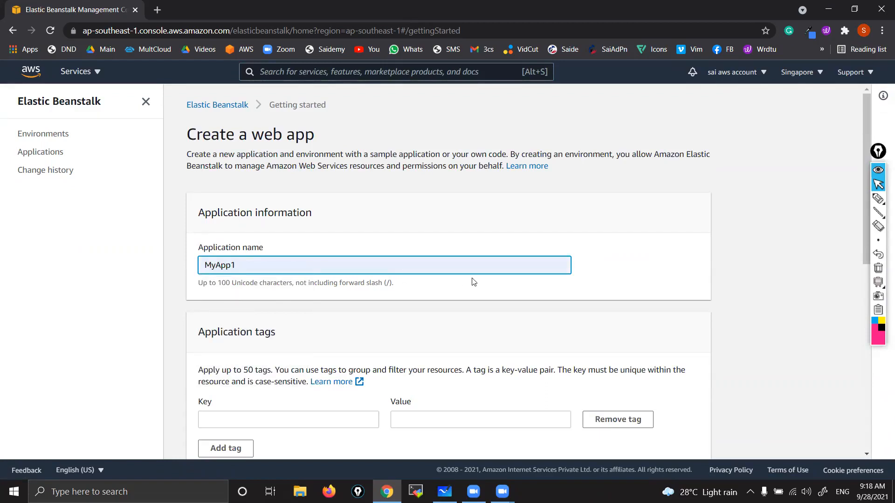
Step: Set the platform of the new application to PHP, keeping the default branch and version
{"action": "scroll", "coordinate": [474, 282], "scroll_direction": "down", "scroll_amount": 7}
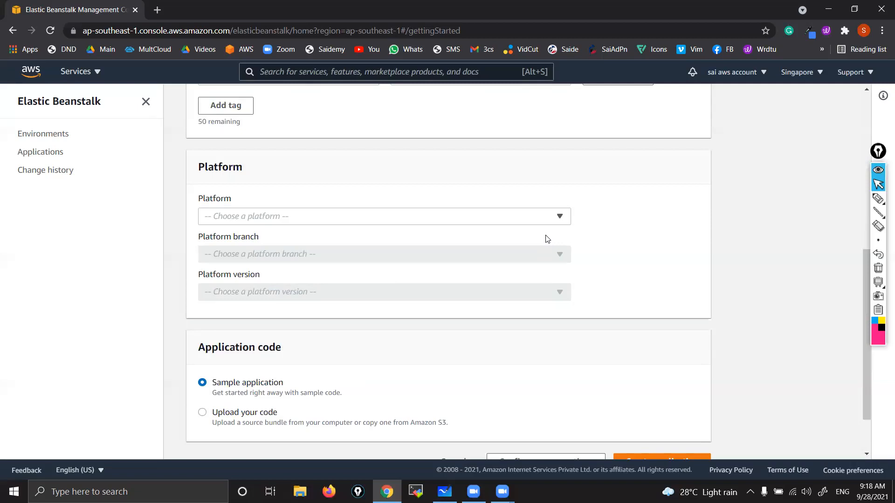
{"action": "left_click", "coordinate": [556, 222]}
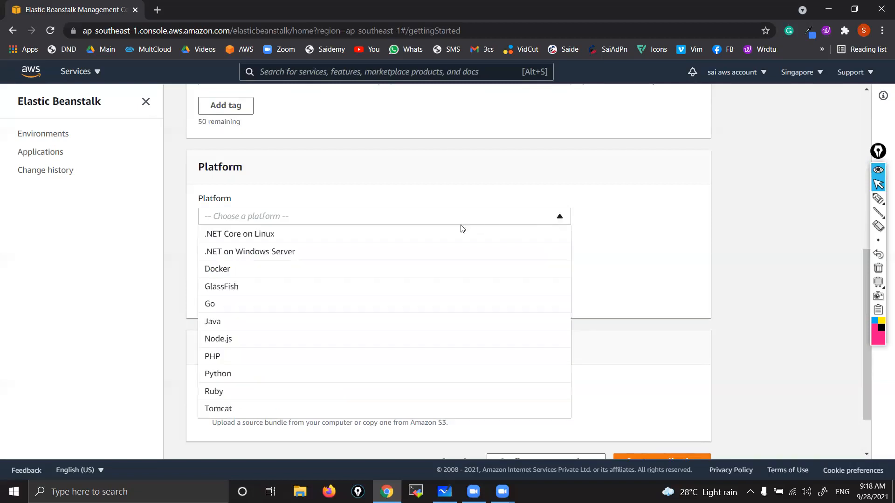
{"action": "left_click", "coordinate": [272, 356]}
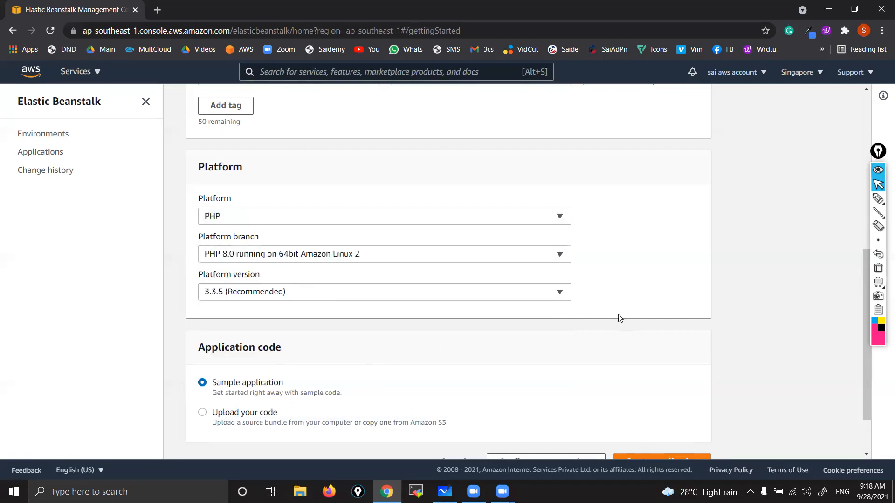
Step: Review the application name, the platform selection and the application code options of the new web app
{"action": "scroll", "coordinate": [617, 314], "scroll_direction": "up", "scroll_amount": 3}
{"action": "scroll", "coordinate": [299, 234], "scroll_direction": "up", "scroll_amount": 2}
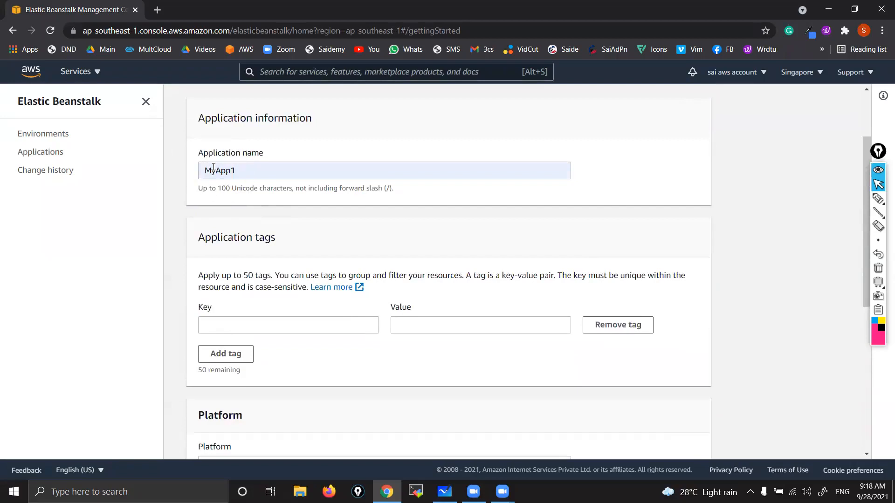
{"action": "scroll", "coordinate": [250, 224], "scroll_direction": "down", "scroll_amount": 4}
{"action": "key", "text": "ctrl"}
{"action": "key", "text": "ctrl"}
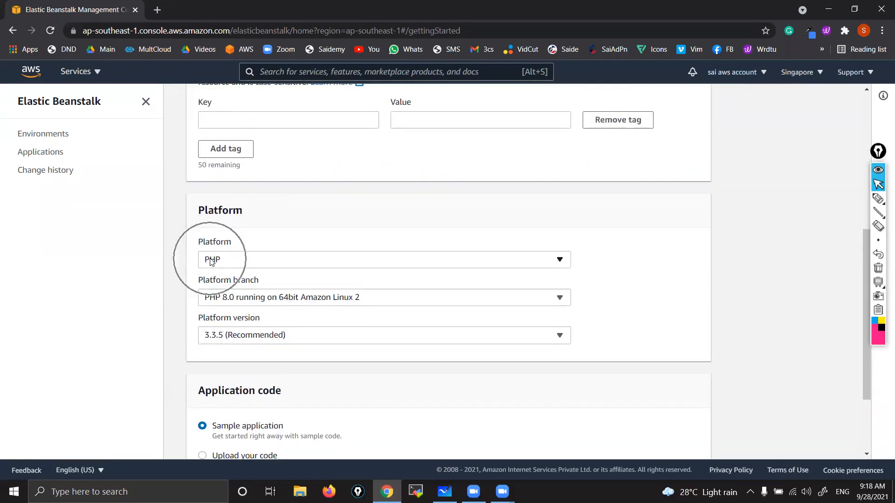
{"action": "scroll", "coordinate": [605, 348], "scroll_direction": "down", "scroll_amount": 1}
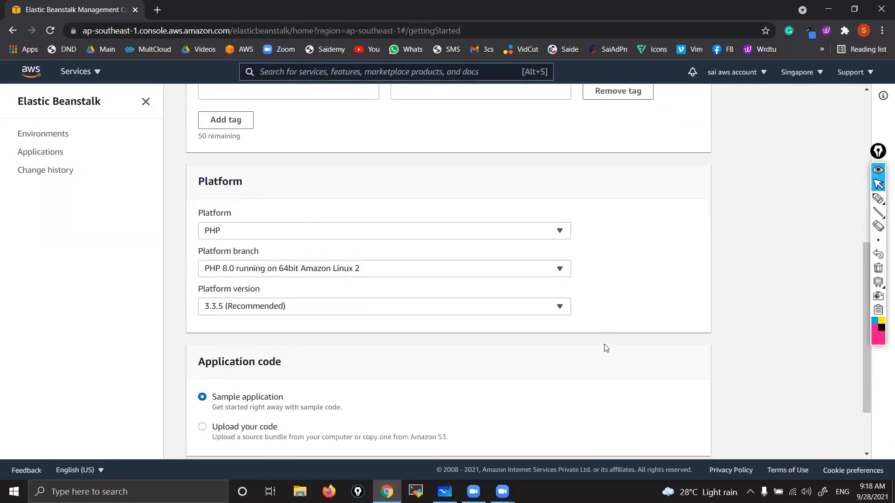
{"action": "scroll", "coordinate": [605, 348], "scroll_direction": "down", "scroll_amount": 2}
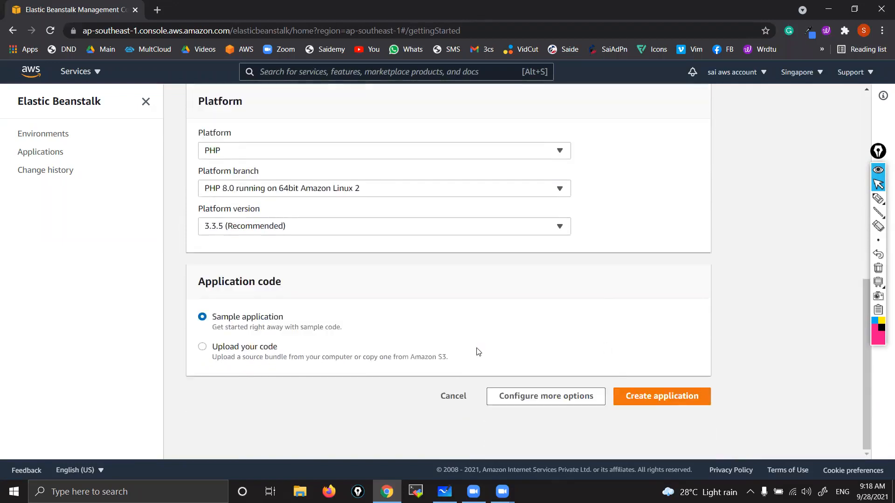
Step: Examine the application code choices, keep the sample application and create the application
{"action": "key", "text": "ctrl"}
{"action": "scroll", "coordinate": [213, 323], "scroll_direction": "up", "scroll_amount": 5}
{"action": "key", "text": "ctrl"}
{"action": "key", "text": "ctrl"}
{"action": "key", "text": "ctrl"}
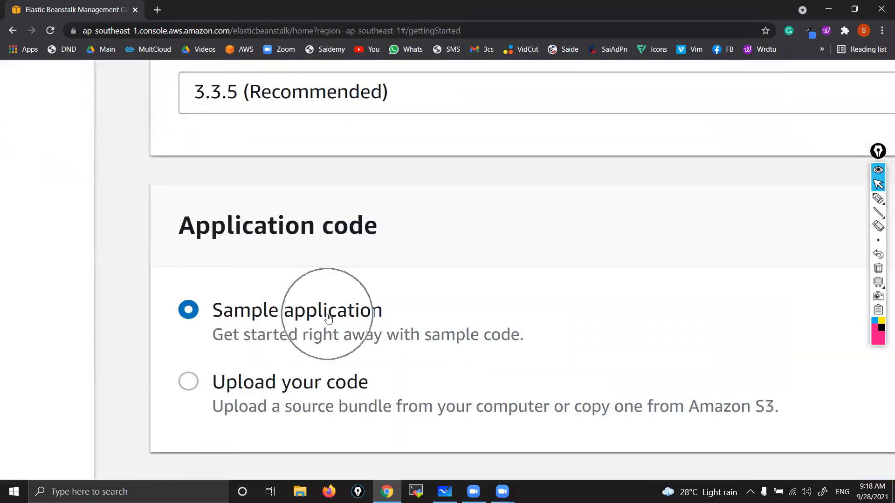
{"action": "scroll", "coordinate": [449, 193], "scroll_direction": "down", "scroll_amount": 5}
{"action": "key", "text": "ctrl"}
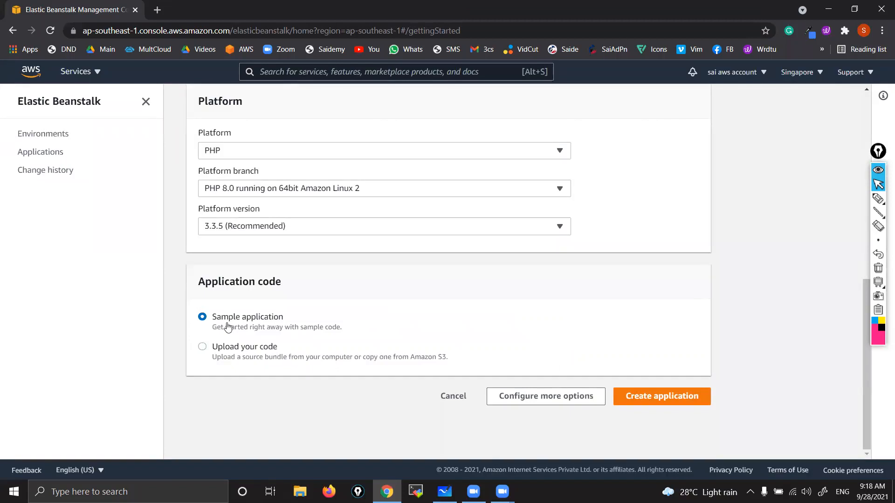
{"action": "key", "text": "ctrl"}
{"action": "key", "text": "ctrl"}
{"action": "key", "text": "ctrl"}
{"action": "left_click", "coordinate": [663, 395]}
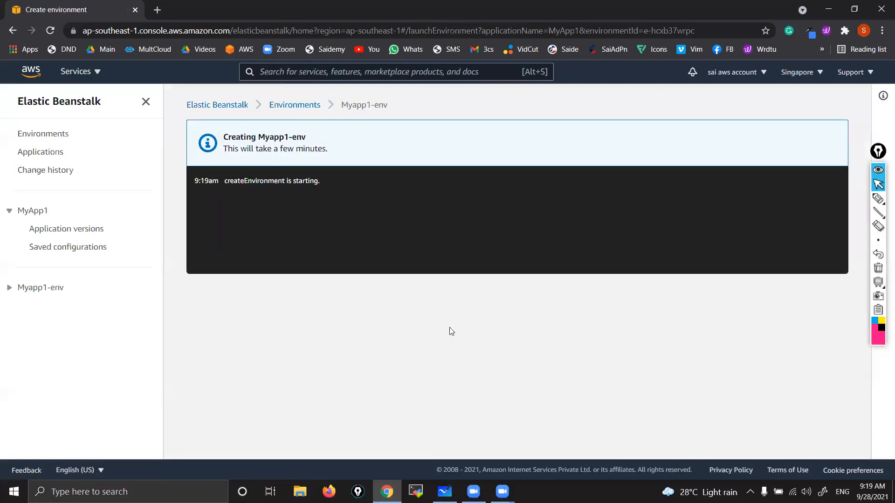
Step: Draw a tall pink server box below the event log with a bottom layer labelled "OS"
{"action": "left_click", "coordinate": [878, 199]}
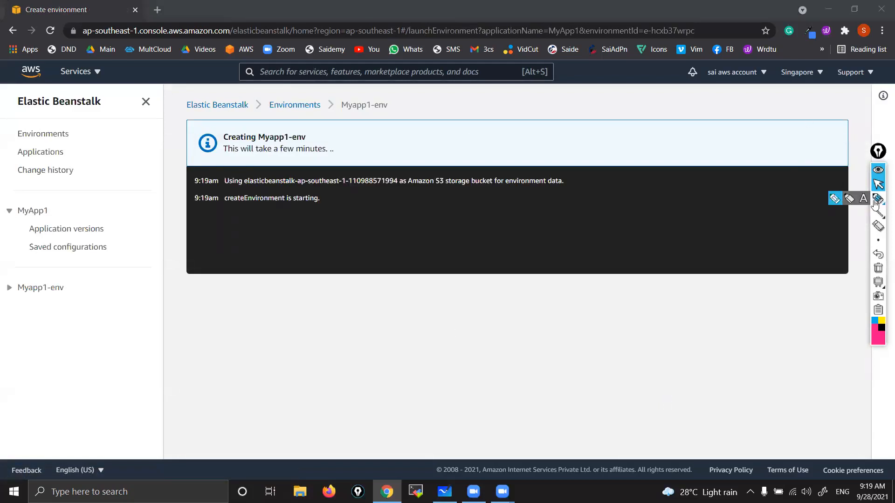
{"action": "left_click_drag", "start_coordinate": [639, 284], "coordinate": [626, 332]}
{"action": "left_click_drag", "start_coordinate": [627, 402], "coordinate": [636, 392]}
{"action": "left_click_drag", "start_coordinate": [637, 283], "coordinate": [745, 426]}
{"action": "left_click_drag", "start_coordinate": [632, 421], "coordinate": [734, 421]}
{"action": "left_click_drag", "start_coordinate": [624, 391], "coordinate": [756, 401]}
{"action": "left_click_drag", "start_coordinate": [670, 402], "coordinate": [681, 422]}
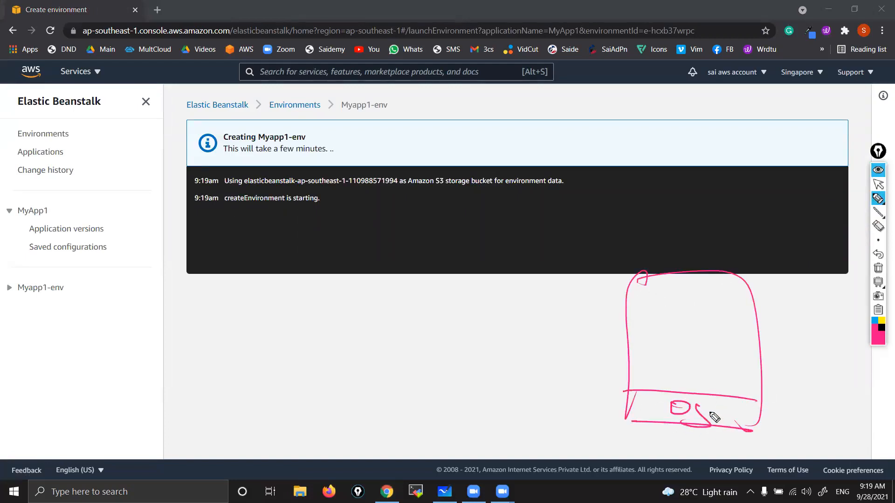
Step: Draw a labelled circle beside the server box and add a Java layer above the OS layer
{"action": "mouse_move", "coordinate": [469, 318]}
{"action": "left_mouse_down"}
{"action": "mouse_move", "coordinate": [499, 303]}
{"action": "mouse_move", "coordinate": [467, 309]}
{"action": "mouse_move", "coordinate": [479, 303]}
{"action": "mouse_move", "coordinate": [531, 304]}
{"action": "left_mouse_up"}
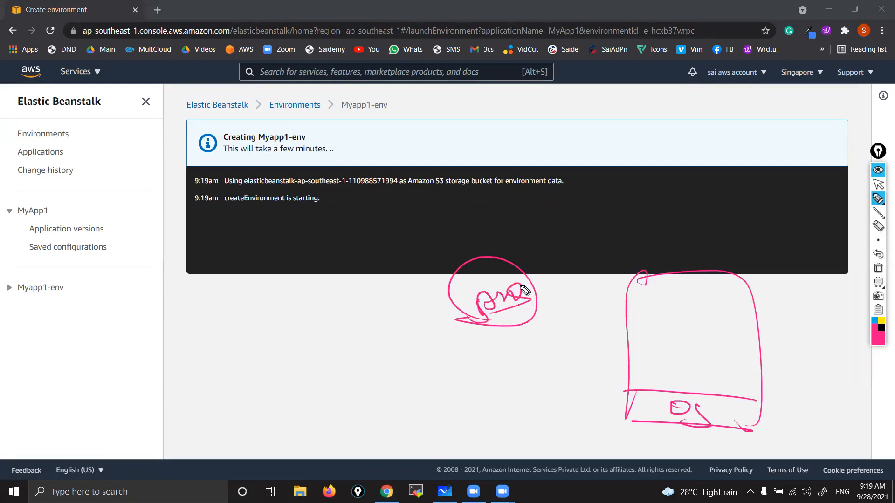
{"action": "left_click_drag", "start_coordinate": [632, 360], "coordinate": [768, 370]}
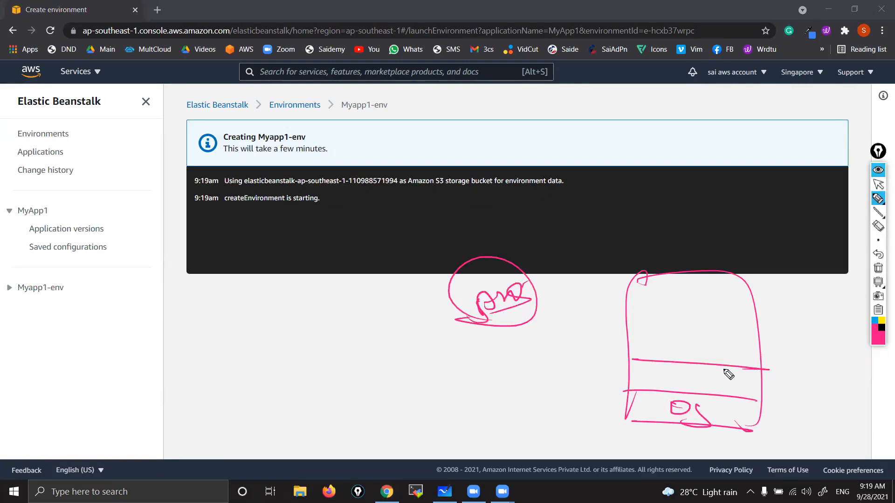
{"action": "mouse_move", "coordinate": [676, 363]}
{"action": "left_mouse_down"}
{"action": "mouse_move", "coordinate": [661, 375]}
{"action": "mouse_move", "coordinate": [751, 387]}
{"action": "left_mouse_up"}
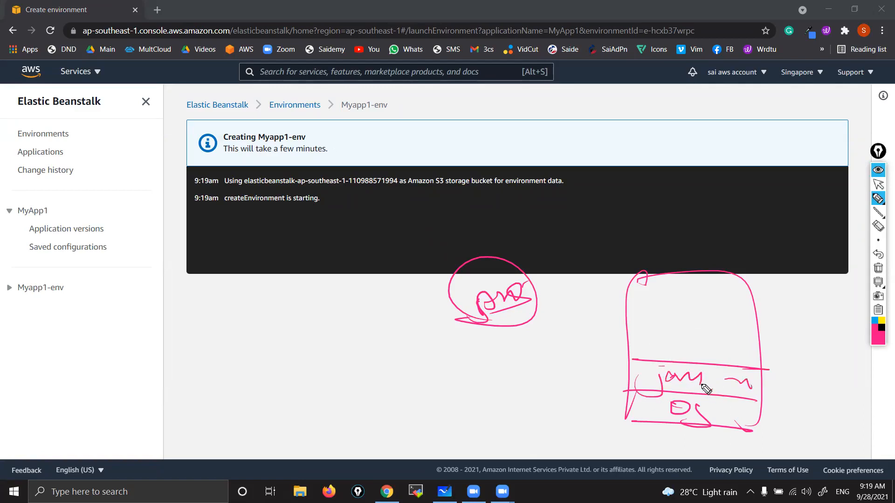
Step: Link the circle to an oval in the server box, add ticked output lines, and clear all annotations
{"action": "mouse_move", "coordinate": [524, 273]}
{"action": "left_mouse_down"}
{"action": "mouse_move", "coordinate": [669, 339]}
{"action": "mouse_move", "coordinate": [650, 342]}
{"action": "mouse_move", "coordinate": [721, 317]}
{"action": "mouse_move", "coordinate": [657, 363]}
{"action": "left_mouse_up"}
{"action": "left_click_drag", "start_coordinate": [744, 340], "coordinate": [806, 334]}
{"action": "left_click_drag", "start_coordinate": [738, 298], "coordinate": [824, 295]}
{"action": "left_click_drag", "start_coordinate": [837, 243], "coordinate": [812, 285]}
{"action": "mouse_move", "coordinate": [522, 272]}
{"action": "left_mouse_down"}
{"action": "mouse_move", "coordinate": [520, 296]}
{"action": "mouse_move", "coordinate": [494, 322]}
{"action": "left_mouse_up"}
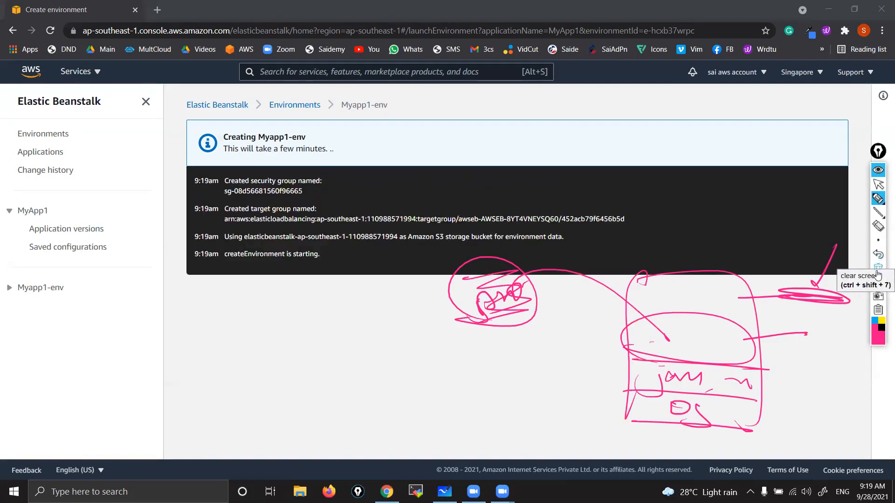
{"action": "left_click", "coordinate": [879, 268]}
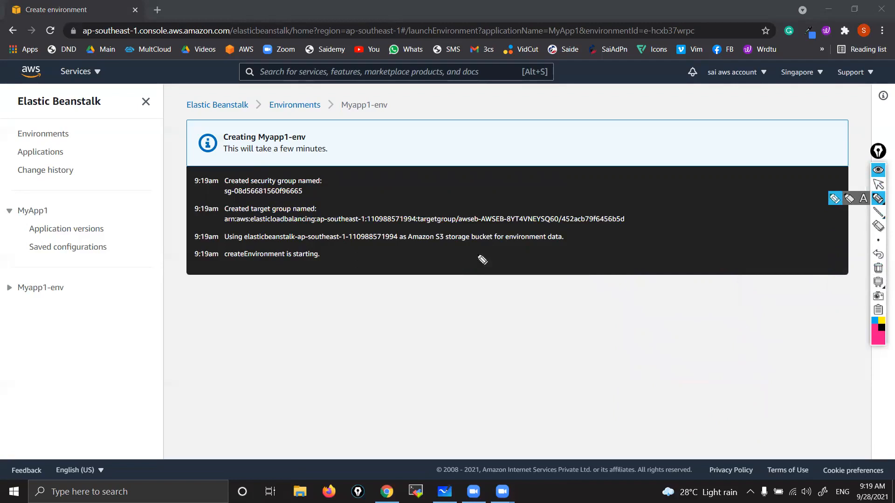
{"action": "left_click", "coordinate": [878, 185]}
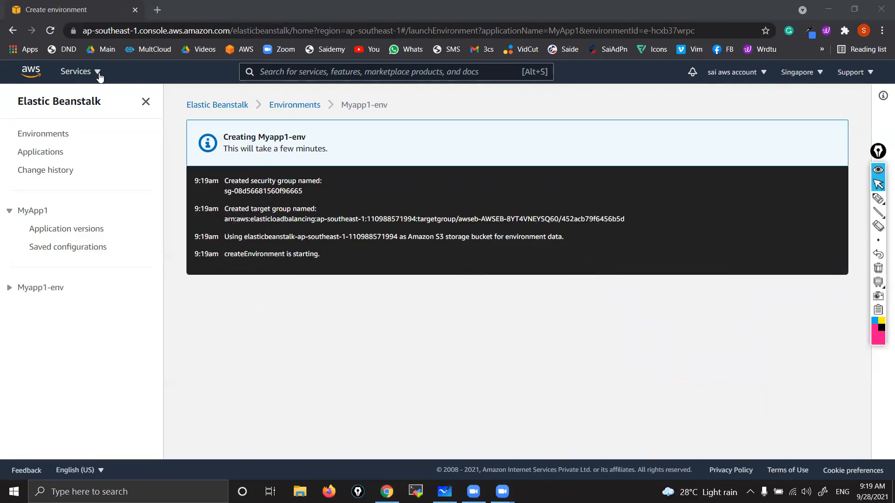
Step: Open the EC2 service in a new browser tab and show its instances list
{"action": "left_click", "coordinate": [76, 72]}
{"action": "right_click", "coordinate": [284, 142]}
{"action": "left_click", "coordinate": [290, 143]}
{"action": "left_click", "coordinate": [3, 138]}
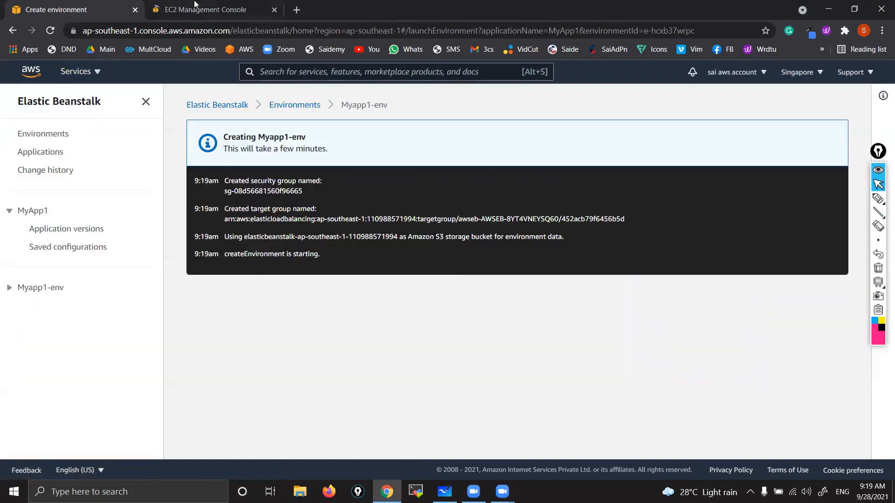
{"action": "left_click", "coordinate": [222, 4]}
{"action": "left_click", "coordinate": [222, 6]}
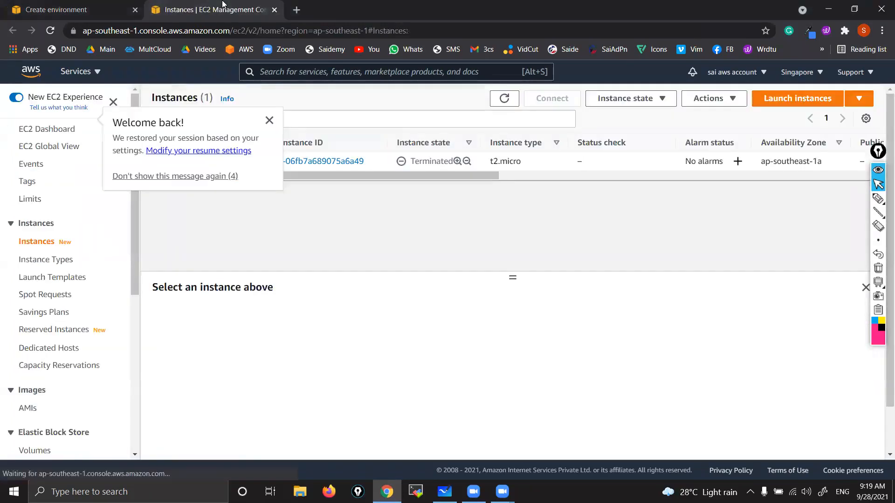
Step: Dismiss the welcome-back message and refresh the EC2 instances list to check for new instances
{"action": "left_click", "coordinate": [504, 98]}
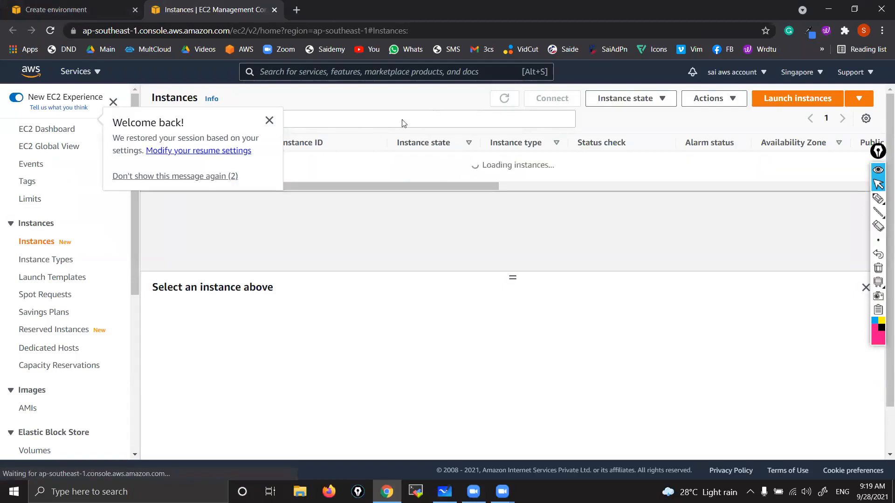
{"action": "left_click", "coordinate": [269, 120]}
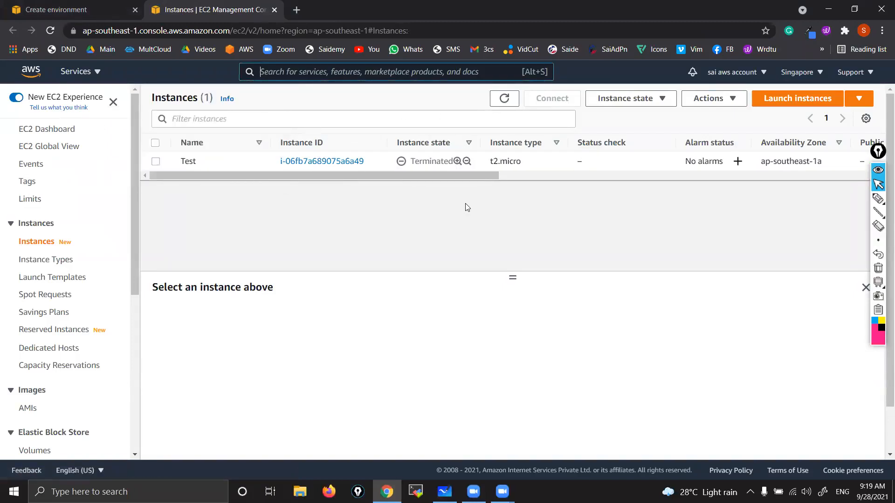
{"action": "left_click", "coordinate": [504, 103]}
{"action": "left_click", "coordinate": [504, 99]}
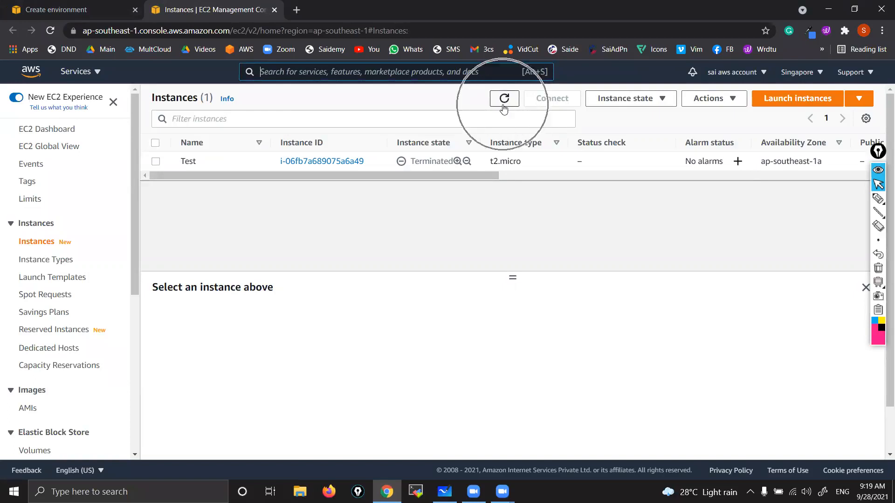
Step: Examine the Myapp1-env creation events, highlighting the heading of the newest security group entry
{"action": "left_click", "coordinate": [67, 9]}
{"action": "scroll", "coordinate": [262, 239], "scroll_direction": "up", "scroll_amount": 5}
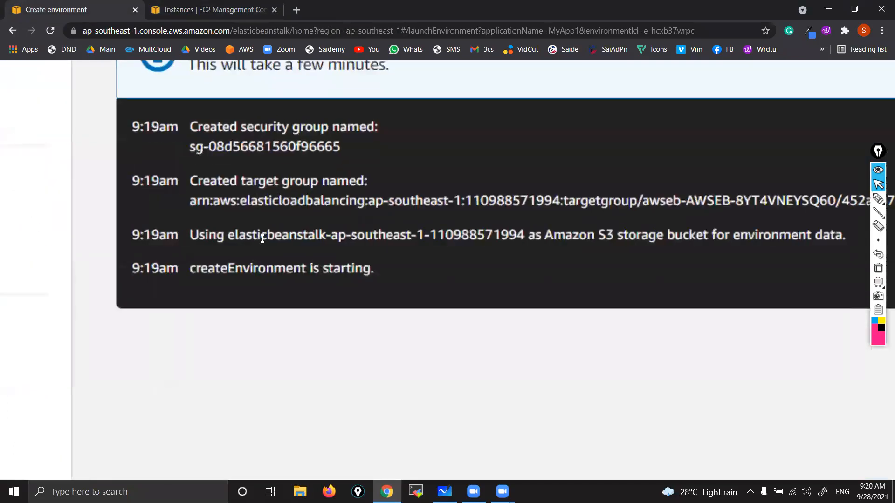
{"action": "scroll", "coordinate": [262, 239], "scroll_direction": "down", "scroll_amount": 5}
{"action": "scroll", "coordinate": [262, 239], "scroll_direction": "up", "scroll_amount": 2}
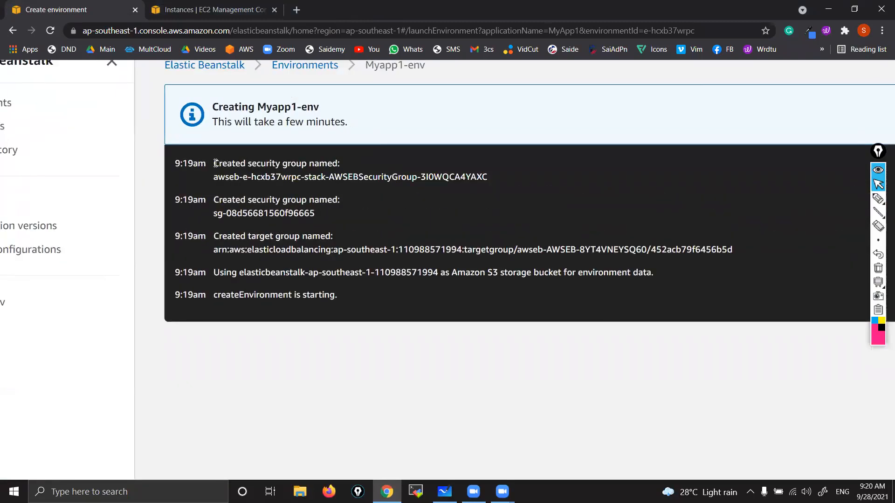
{"action": "left_click_drag", "start_coordinate": [216, 163], "coordinate": [340, 164]}
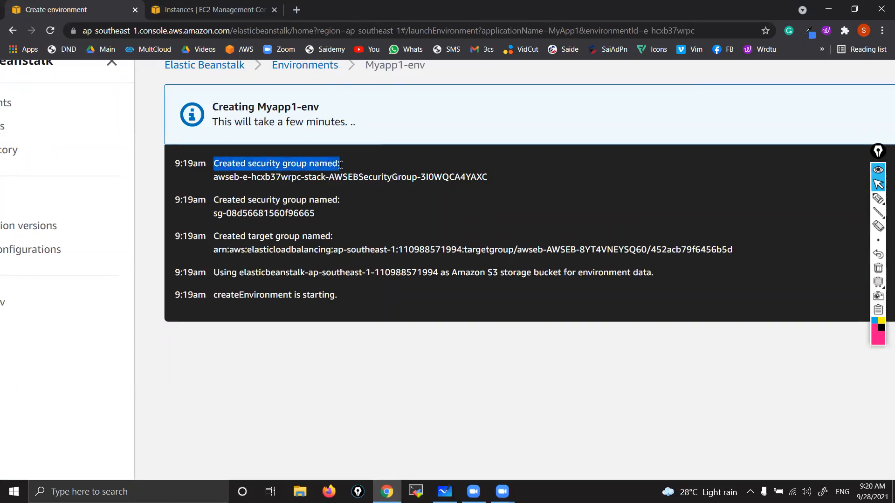
{"action": "left_click", "coordinate": [218, 177]}
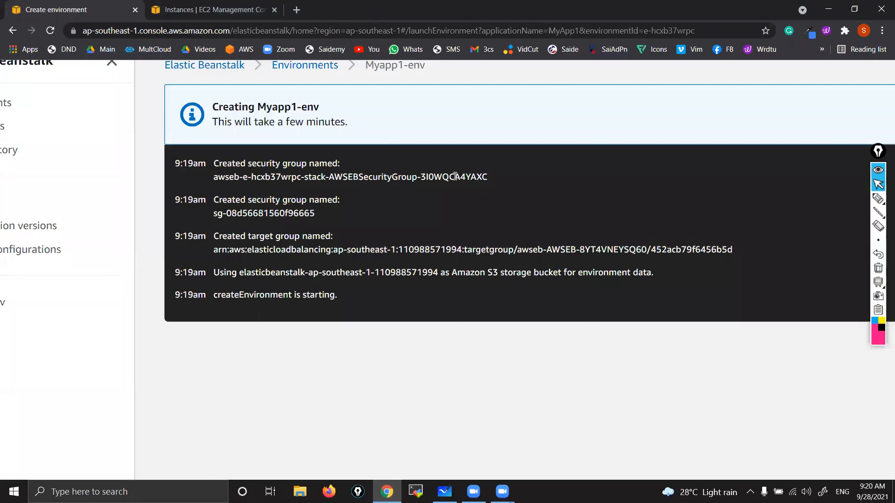
{"action": "key", "text": "ctrl+minus"}
{"action": "key", "text": "ctrl+minus"}
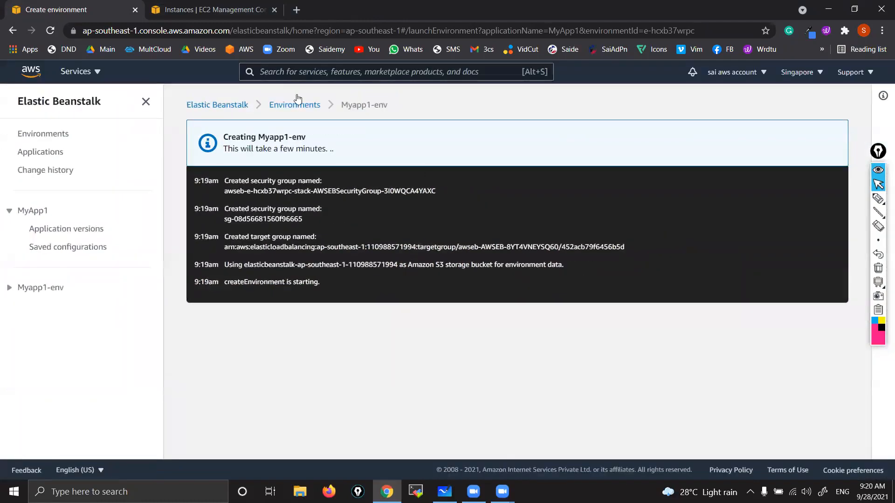
Step: Refresh the EC2 instances list and select the Myapp1-env instance, highlighting its name
{"action": "left_click", "coordinate": [208, 19]}
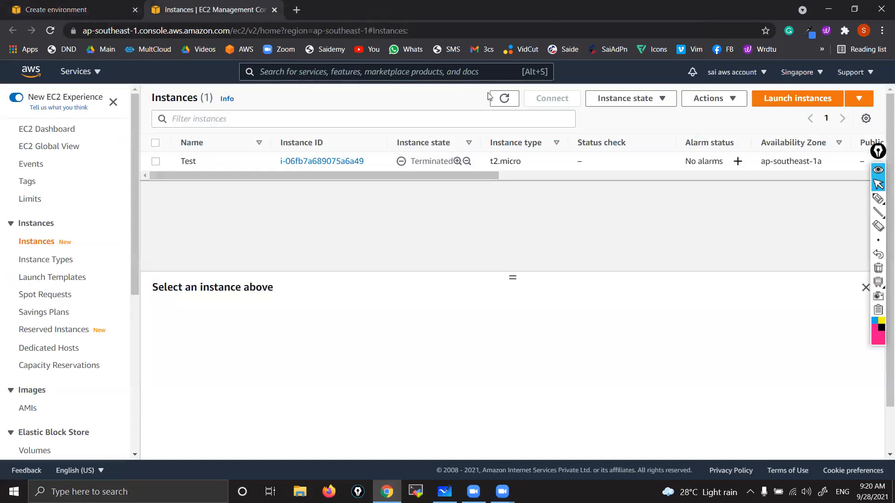
{"action": "left_click", "coordinate": [508, 105]}
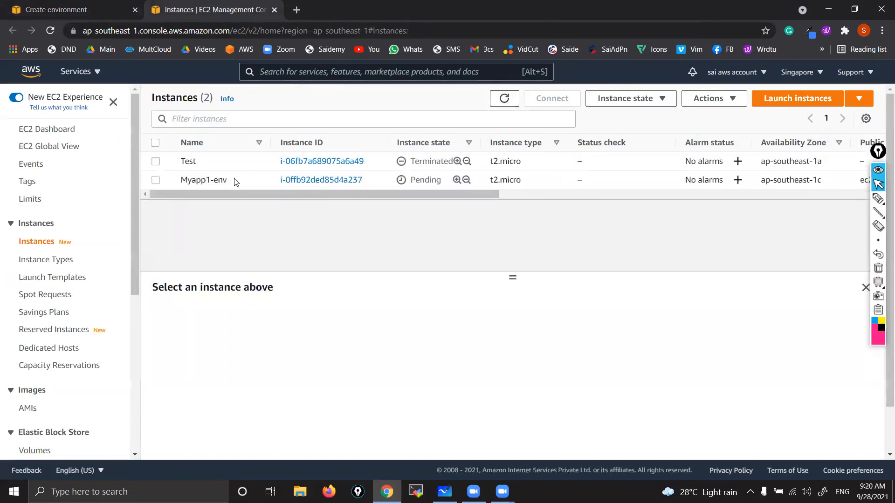
{"action": "scroll", "coordinate": [185, 191], "scroll_direction": "up", "scroll_amount": 10}
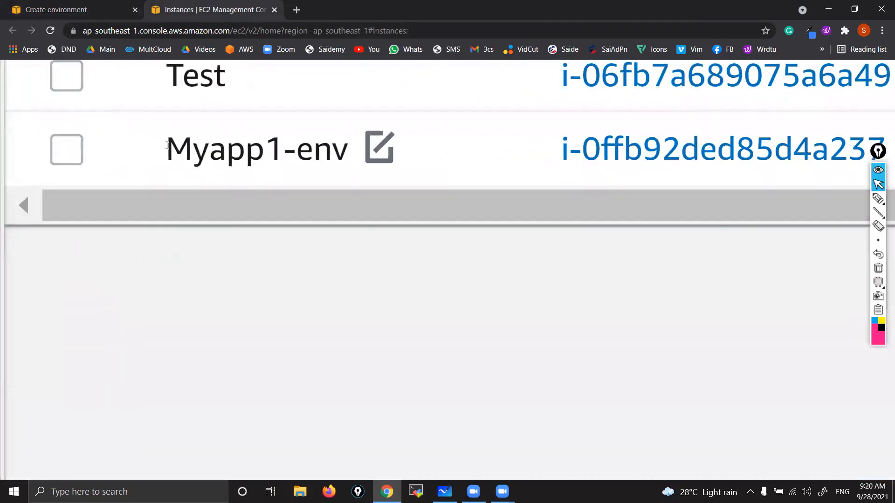
{"action": "left_click_drag", "start_coordinate": [166, 145], "coordinate": [347, 154]}
{"action": "scroll", "coordinate": [347, 155], "scroll_direction": "down", "scroll_amount": 10}
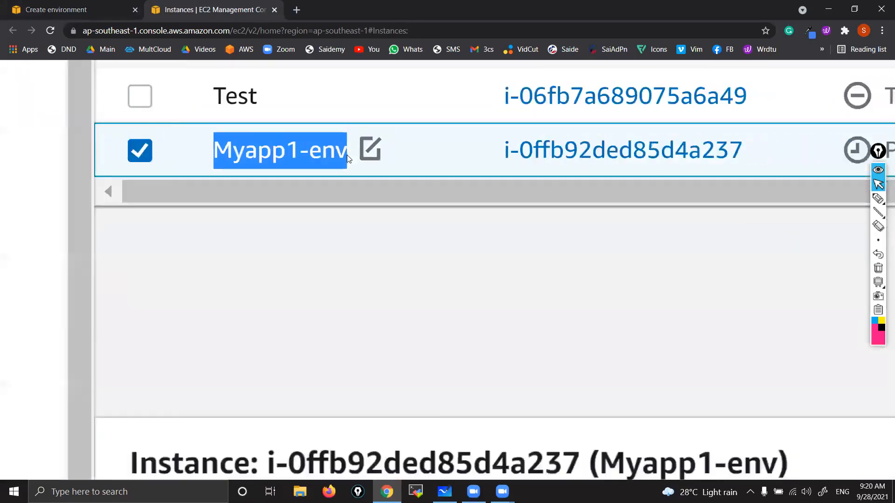
{"action": "scroll", "coordinate": [347, 155], "scroll_direction": "down", "scroll_amount": 10}
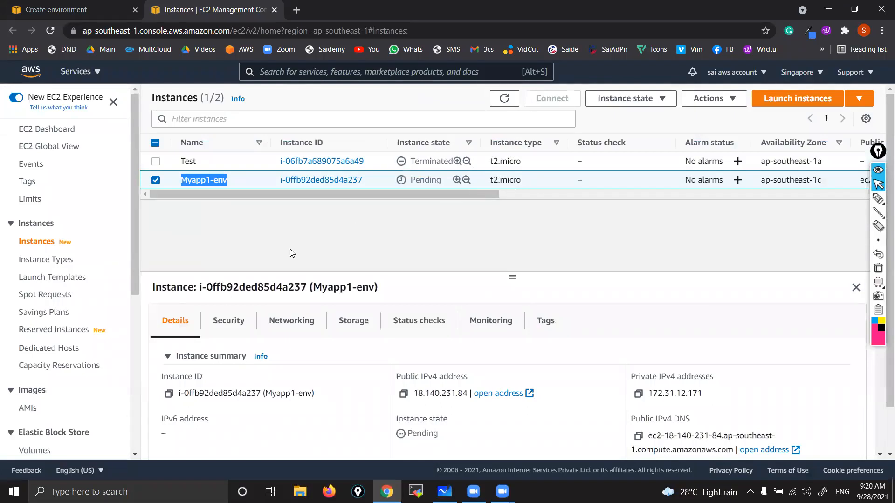
Step: Show the security details of the Myapp1-env instance and examine its attached security group
{"action": "left_click", "coordinate": [228, 322]}
{"action": "scroll", "coordinate": [230, 331], "scroll_direction": "down", "scroll_amount": 1}
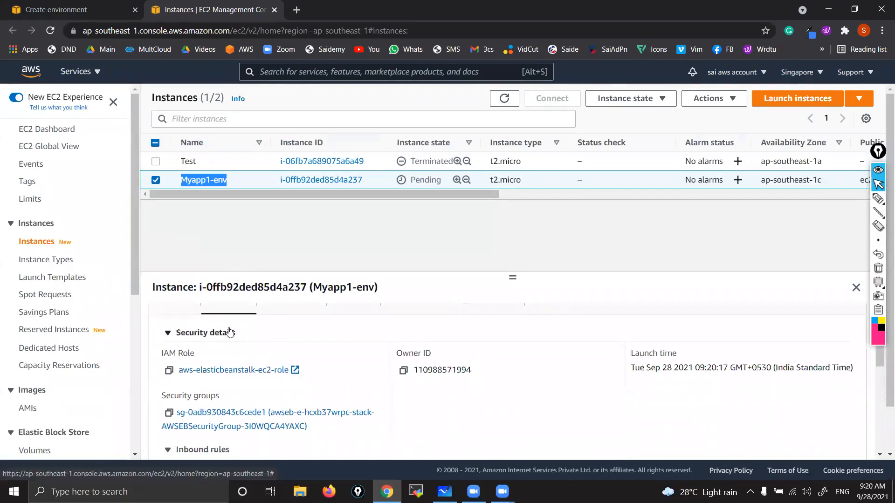
{"action": "scroll", "coordinate": [213, 418], "scroll_direction": "up", "scroll_amount": 5}
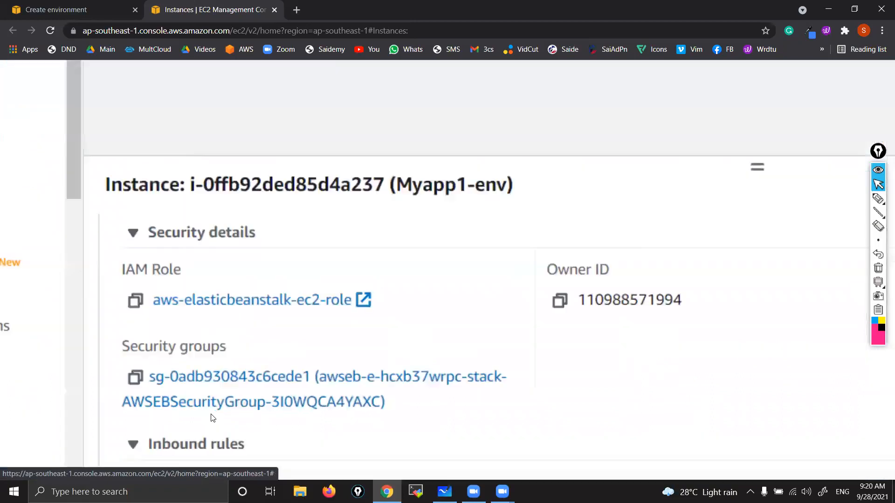
{"action": "scroll", "coordinate": [212, 418], "scroll_direction": "down", "scroll_amount": 3}
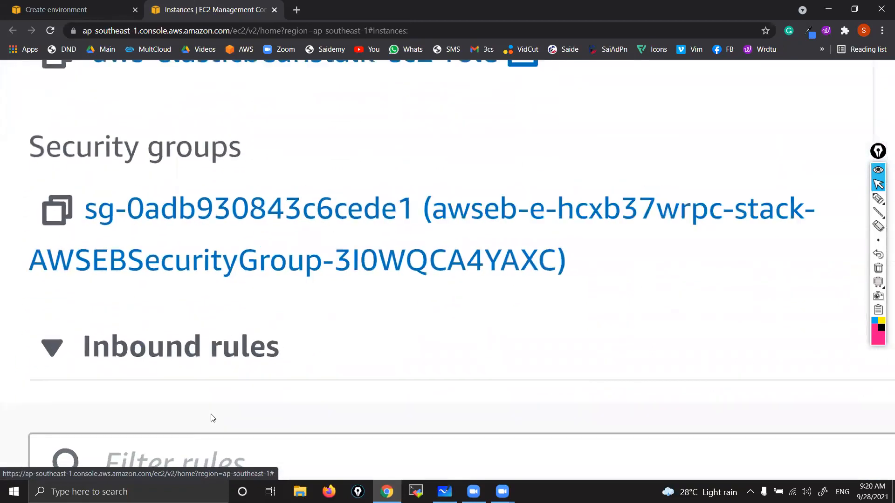
{"action": "scroll", "coordinate": [212, 417], "scroll_direction": "down", "scroll_amount": 2}
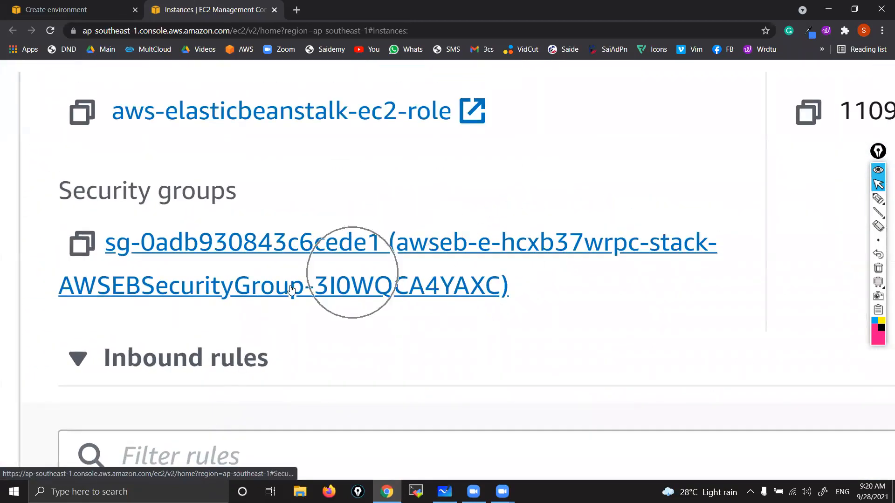
{"action": "scroll", "coordinate": [222, 293], "scroll_direction": "down", "scroll_amount": 5}
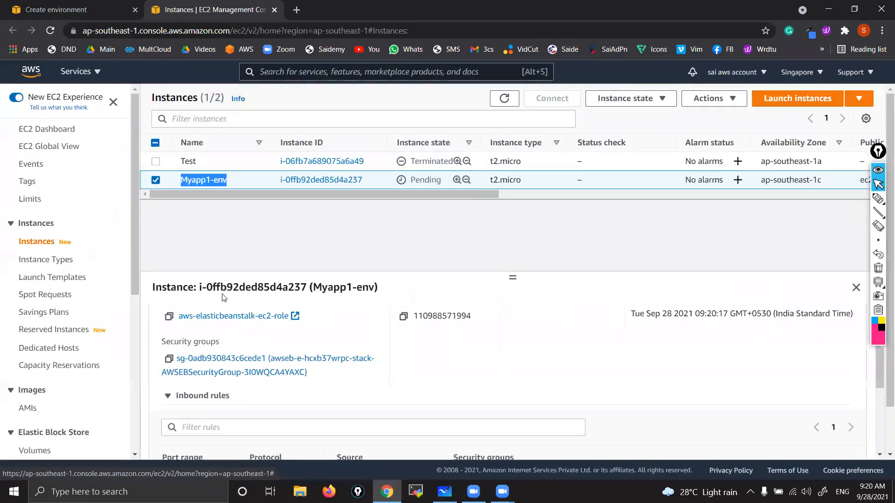
Step: Return to the Elastic Beanstalk tab and review the Myapp1-env creation events, including the S3 storage bucket entry
{"action": "key", "text": "ctrl+shift+Tab"}
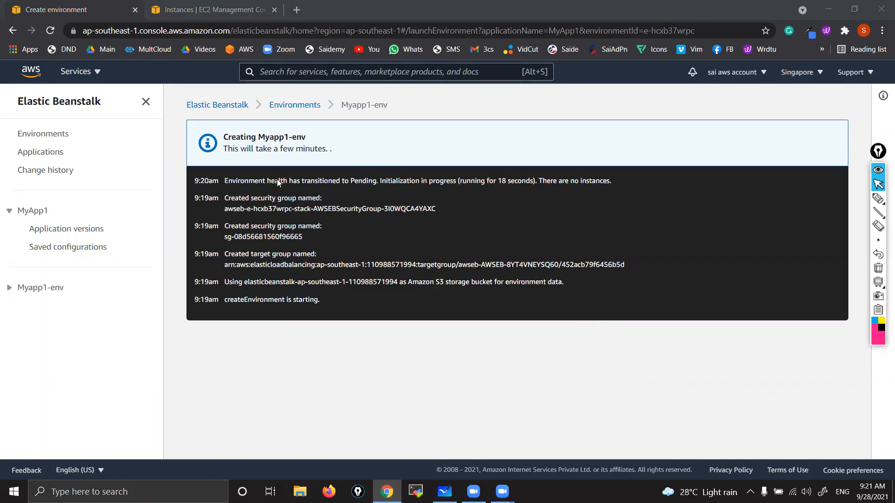
{"action": "scroll", "coordinate": [299, 293], "scroll_direction": "up", "scroll_amount": 3, "text": "ctrl"}
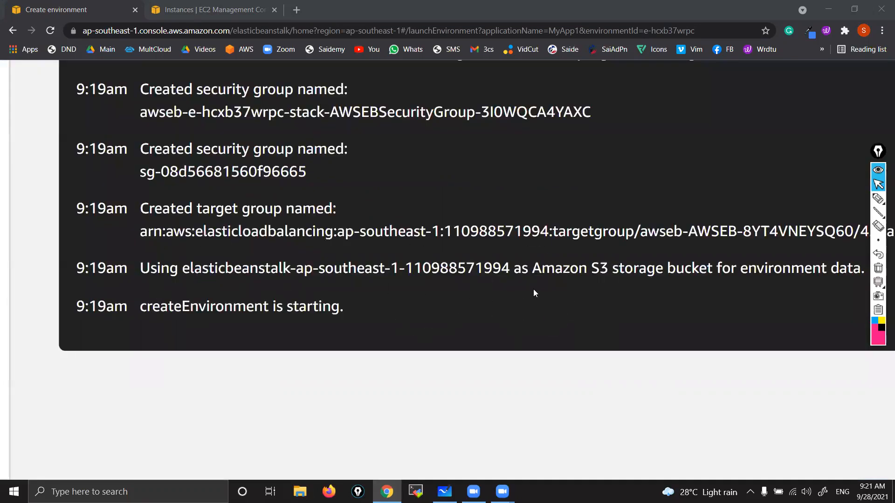
{"action": "scroll", "coordinate": [533, 289], "scroll_direction": "down", "scroll_amount": 3, "text": "ctrl"}
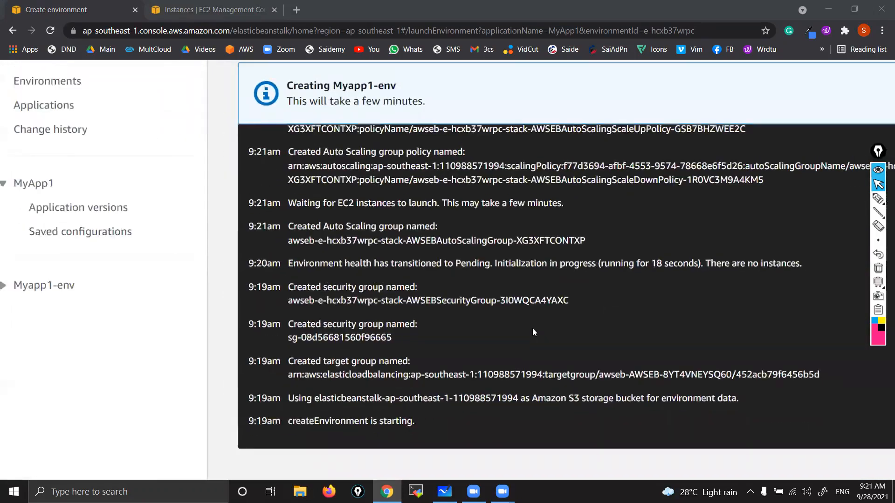
{"action": "scroll", "coordinate": [532, 328], "scroll_direction": "down", "scroll_amount": 1, "text": "ctrl"}
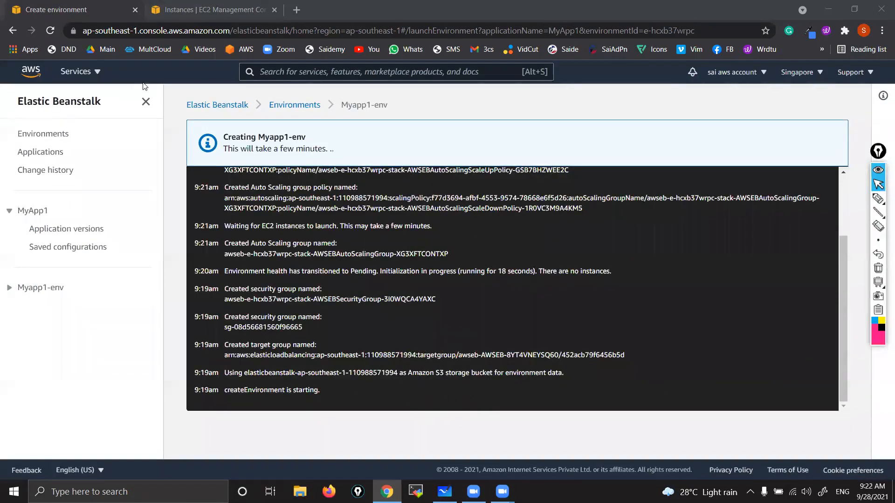
Step: Open the S3 service in a new browser tab and examine the Elastic Beanstalk bucket in the buckets list
{"action": "left_click", "coordinate": [98, 73]}
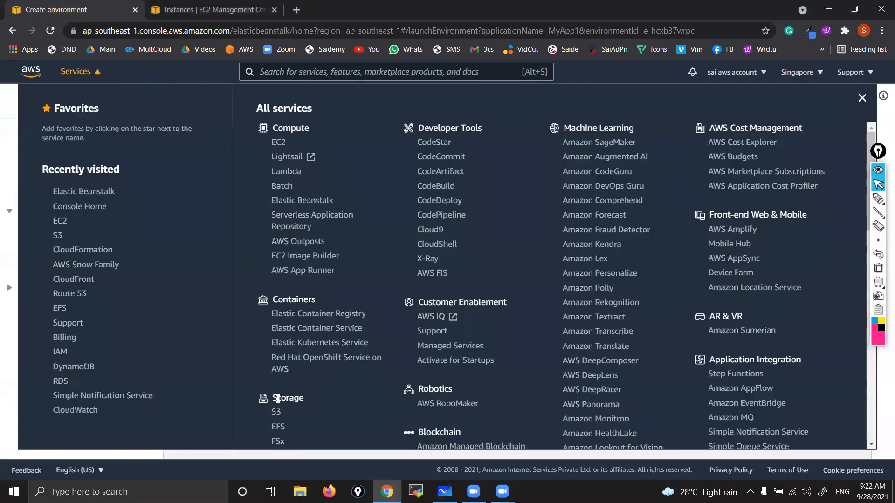
{"action": "right_click", "coordinate": [275, 411]}
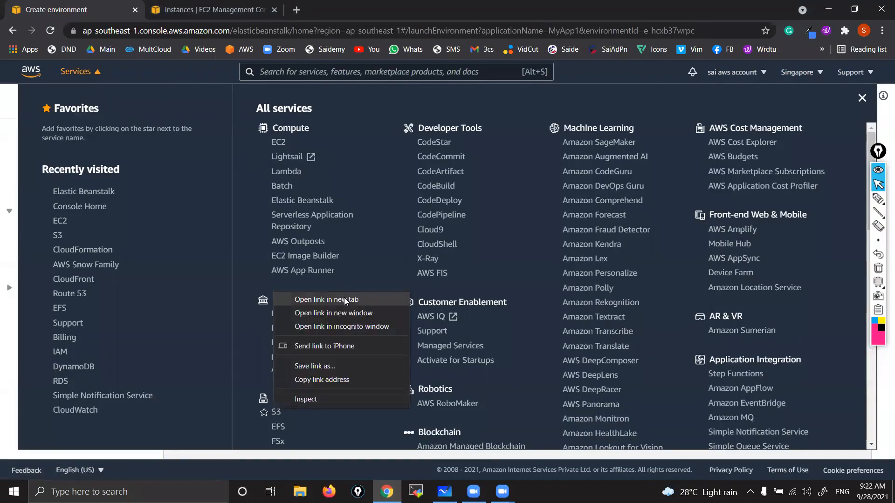
{"action": "left_click", "coordinate": [326, 299]}
{"action": "left_click", "coordinate": [326, 9]}
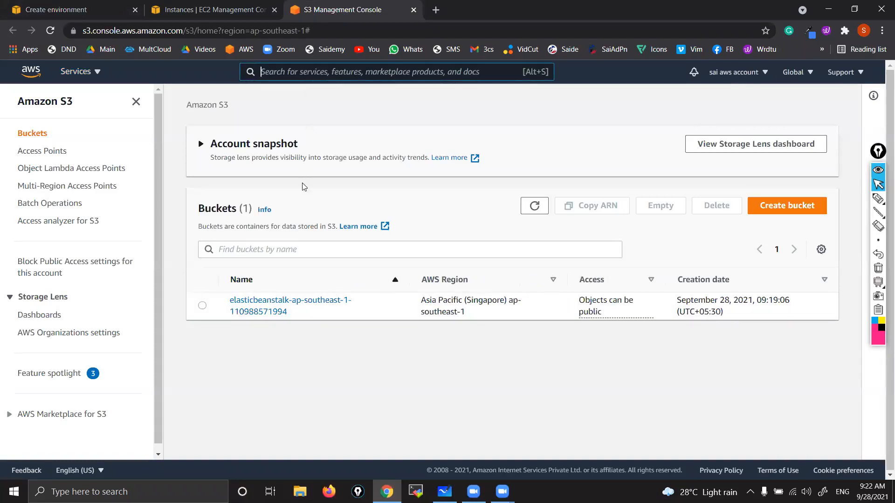
{"action": "scroll", "coordinate": [258, 307], "scroll_direction": "up", "scroll_amount": 5}
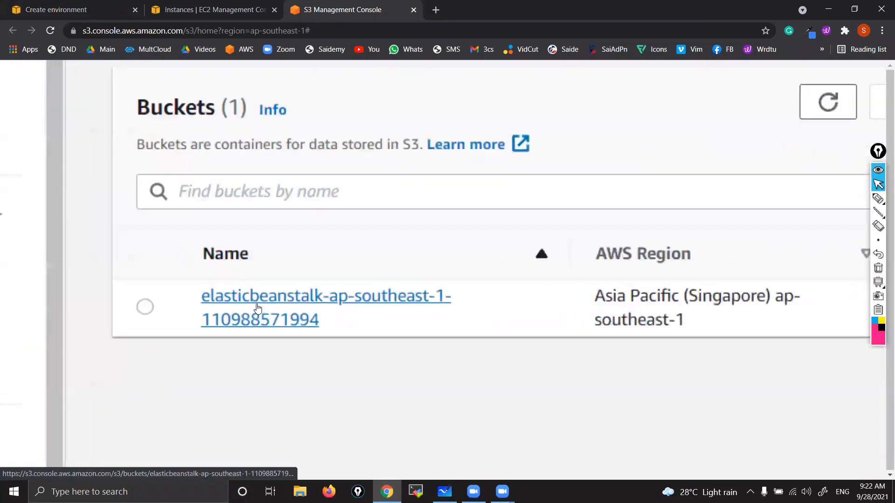
{"action": "scroll", "coordinate": [258, 307], "scroll_direction": "down", "scroll_amount": 5}
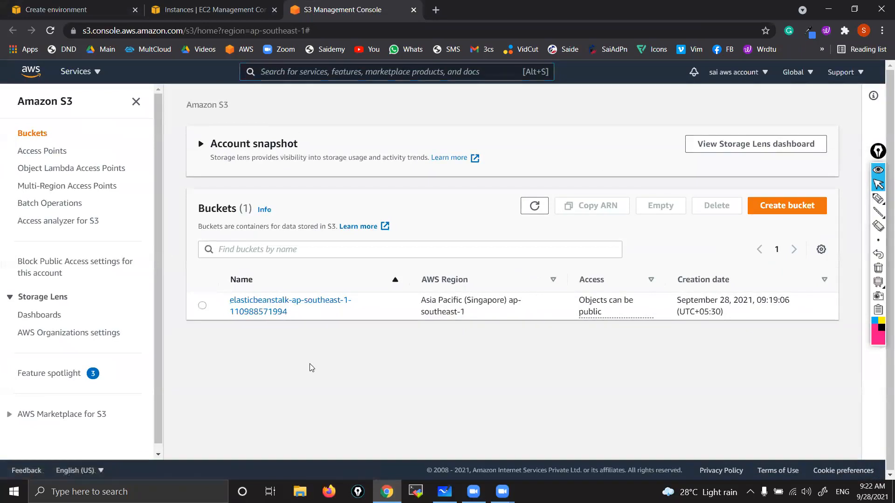
Step: Go back to the Myapp1-env creation events, close the services list, and examine the CloudWatch alarm and Auto Scaling entries
{"action": "left_click", "coordinate": [279, 50]}
{"action": "left_click", "coordinate": [190, 5]}
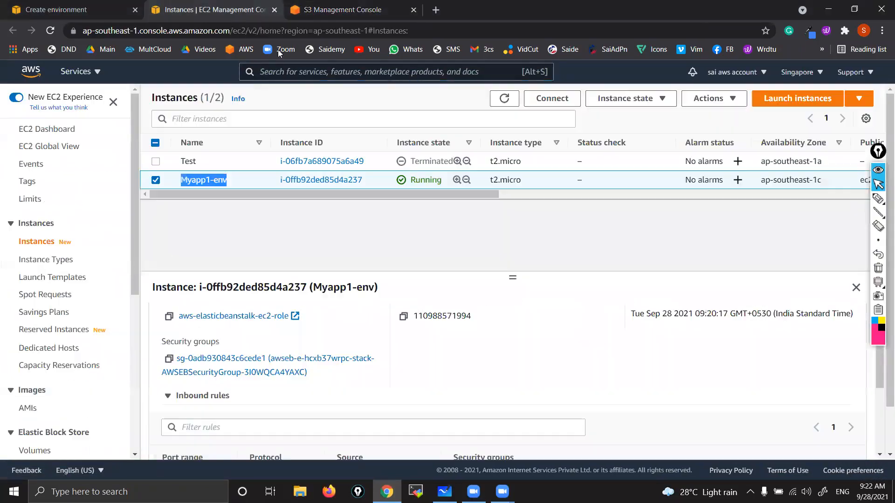
{"action": "left_click", "coordinate": [77, 7]}
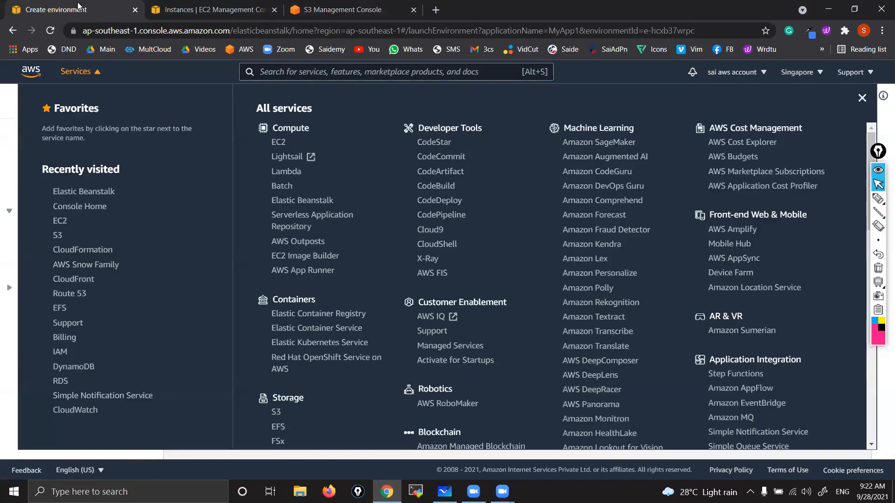
{"action": "left_click", "coordinate": [1, 174]}
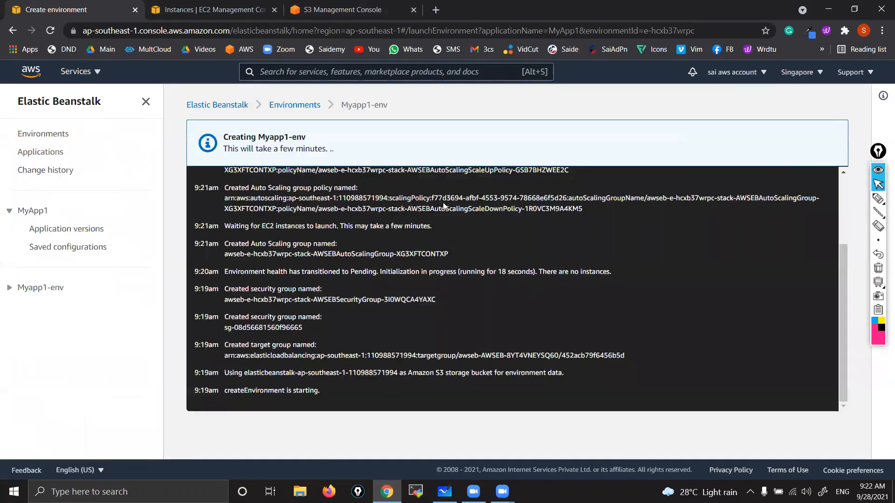
{"action": "scroll", "coordinate": [444, 202], "scroll_direction": "down", "scroll_amount": 3}
{"action": "scroll", "coordinate": [346, 266], "scroll_direction": "up", "scroll_amount": 2}
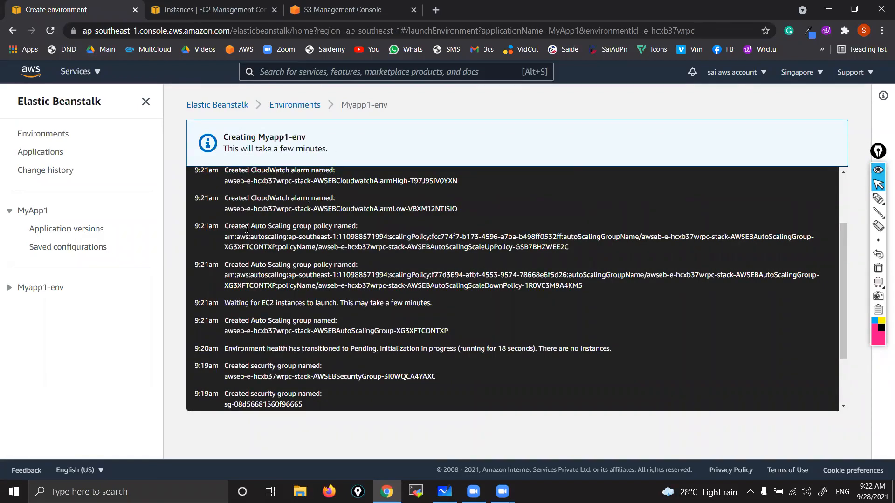
{"action": "scroll", "coordinate": [247, 230], "scroll_direction": "up", "scroll_amount": 5}
{"action": "key", "text": "ctrl"}
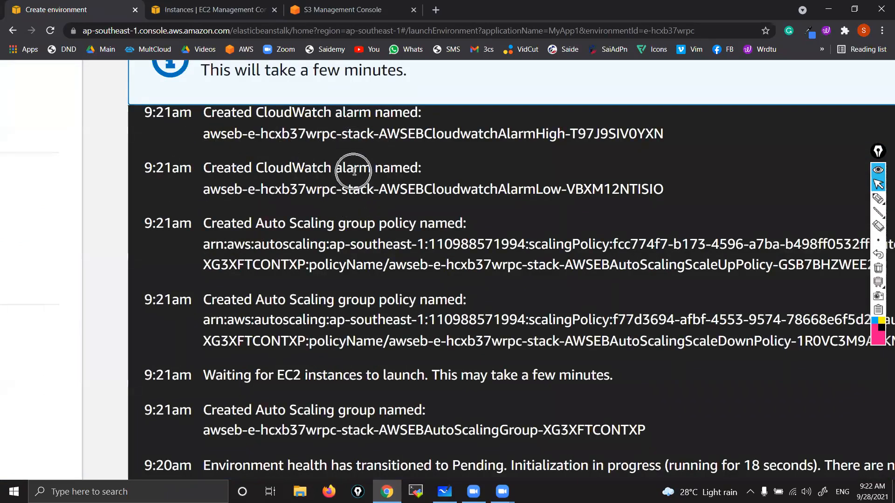
{"action": "scroll", "coordinate": [354, 171], "scroll_direction": "down", "scroll_amount": 5}
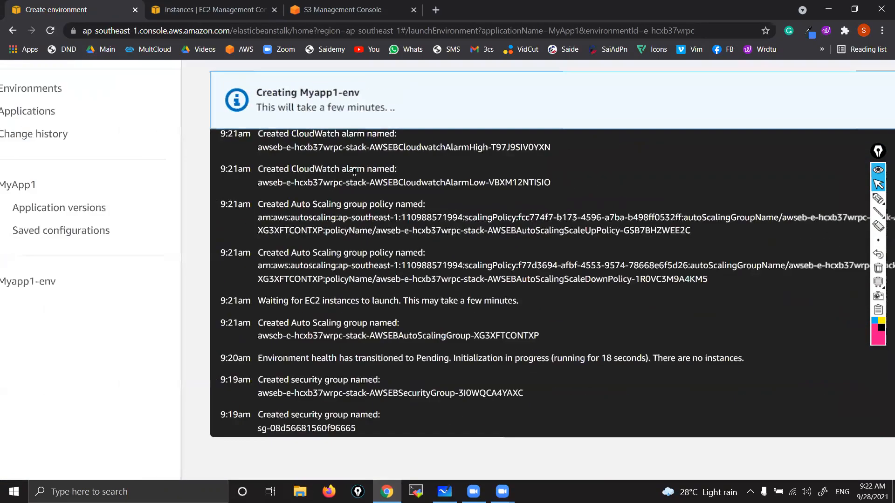
{"action": "key", "text": "ctrl"}
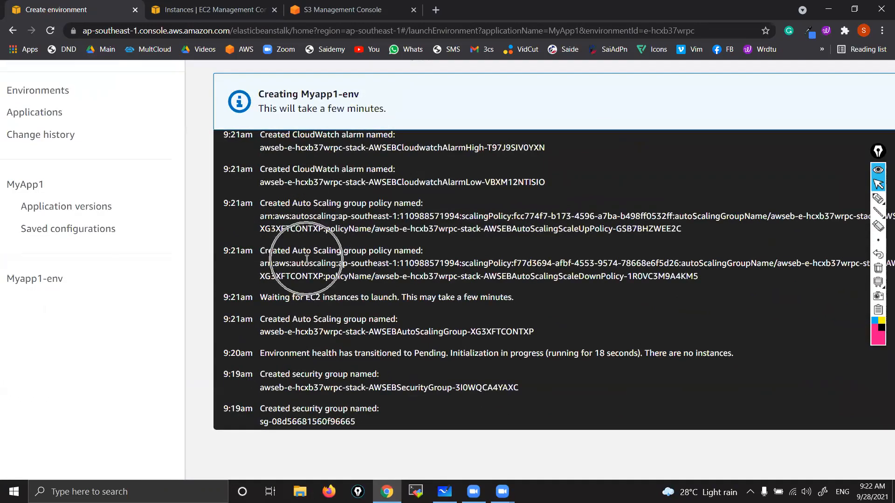
{"action": "scroll", "coordinate": [306, 255], "scroll_direction": "down", "scroll_amount": 2}
Step: Return to the EC2 instances list and point out the Myapp1-env instance
{"action": "key", "text": "ctrl+Tab"}
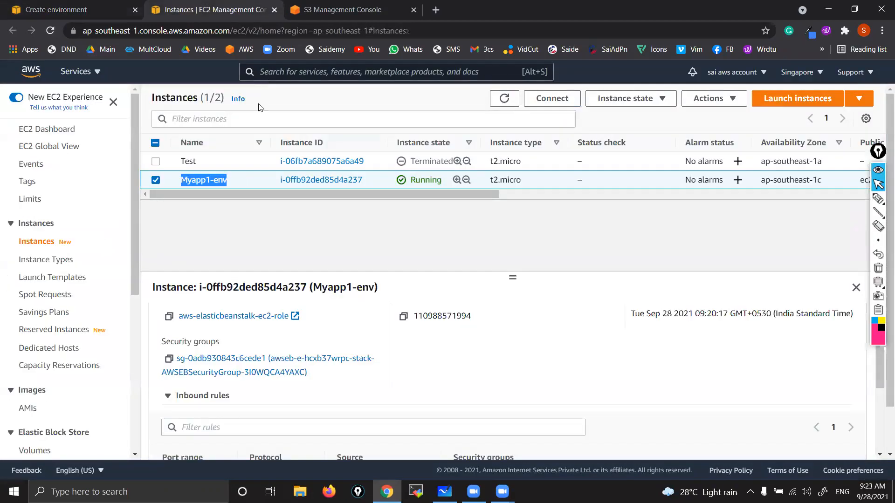
{"action": "key", "text": "ctrl"}
{"action": "key", "text": "ctrl"}
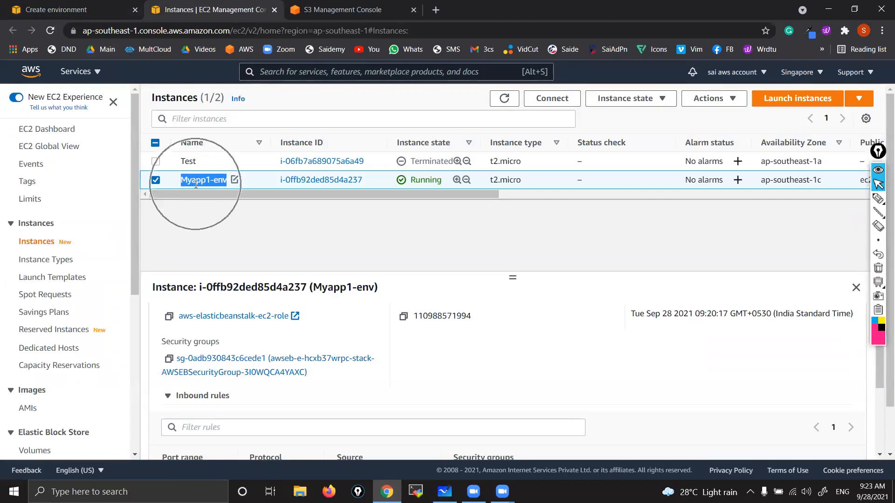
{"action": "key", "text": "ctrl"}
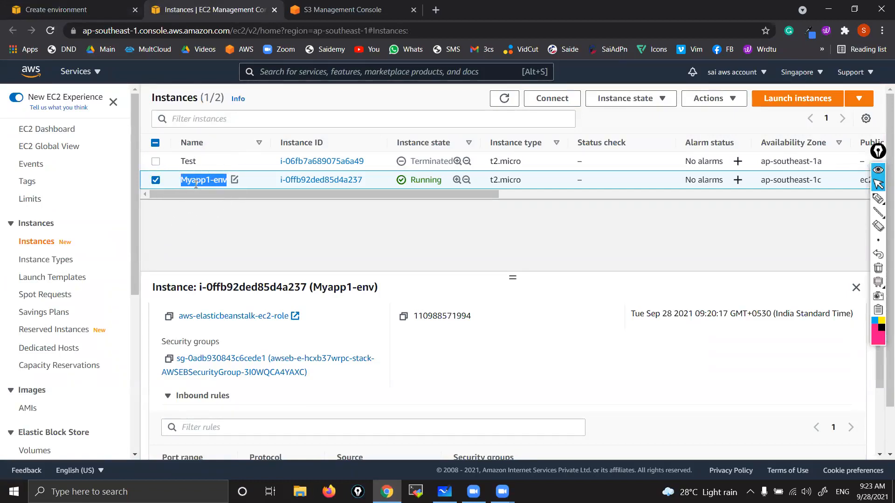
Step: Check the EC2 launch configurations list and the launch templates list for resources created by Elastic Beanstalk
{"action": "scroll", "coordinate": [42, 335], "scroll_direction": "down", "scroll_amount": 5}
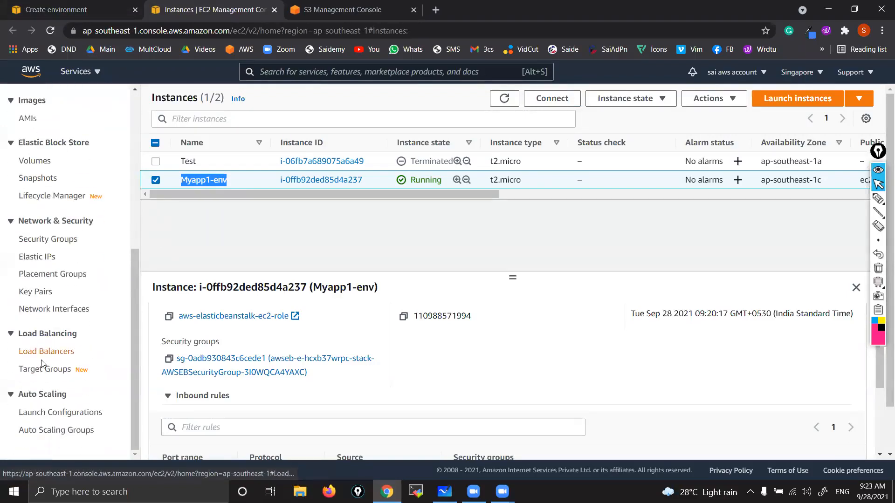
{"action": "left_click", "coordinate": [51, 414]}
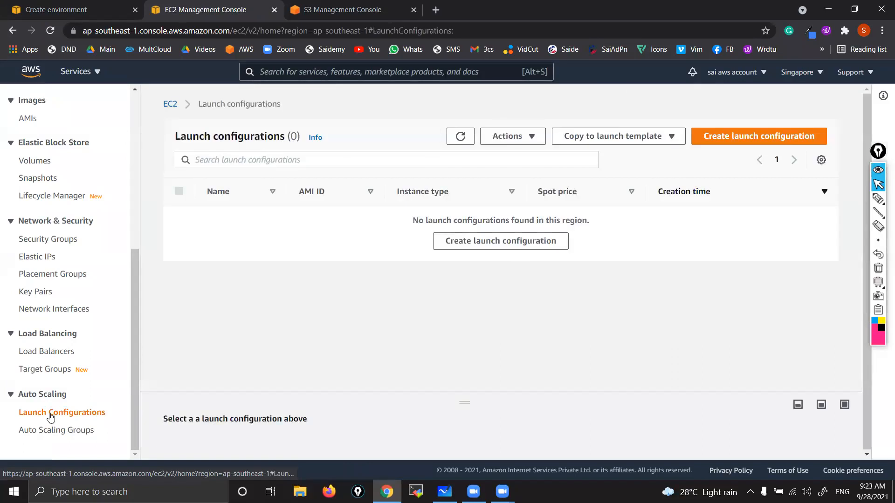
{"action": "scroll", "coordinate": [48, 247], "scroll_direction": "up", "scroll_amount": 5}
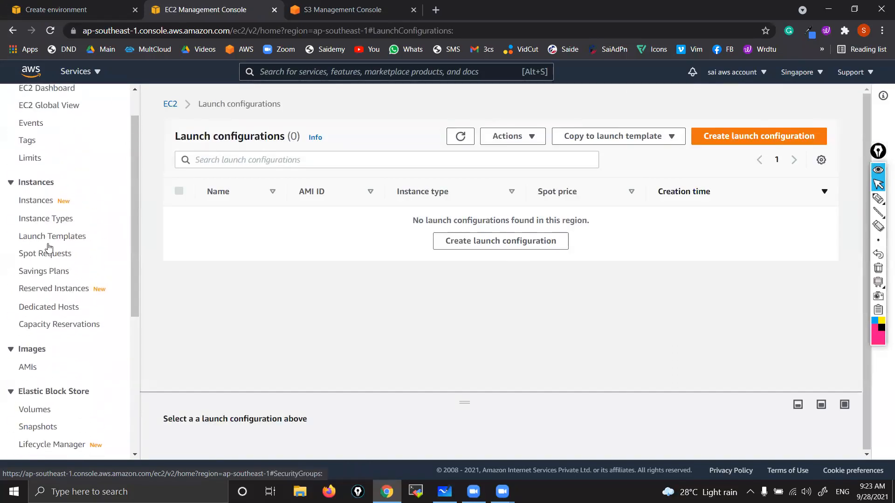
{"action": "left_click", "coordinate": [44, 239]}
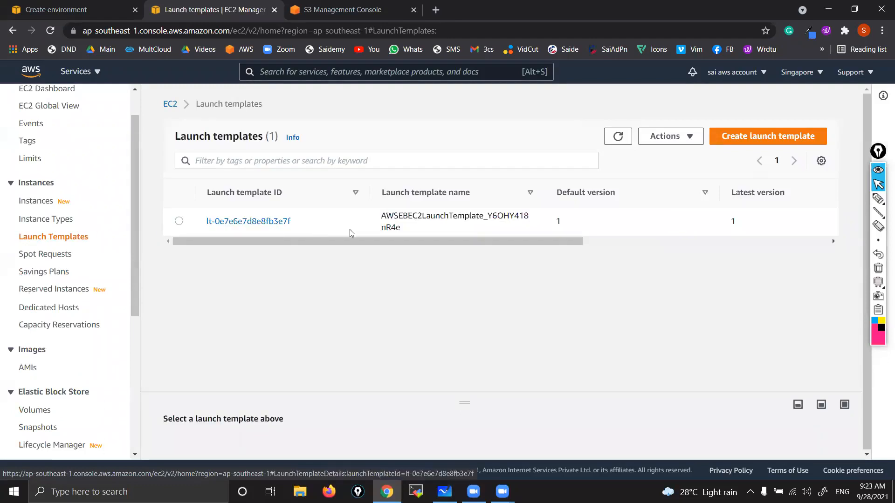
{"action": "left_click", "coordinate": [439, 225]}
Step: Show the EC2 Auto Scaling groups list to check the group created for the environment
{"action": "scroll", "coordinate": [46, 410], "scroll_direction": "down", "scroll_amount": 5}
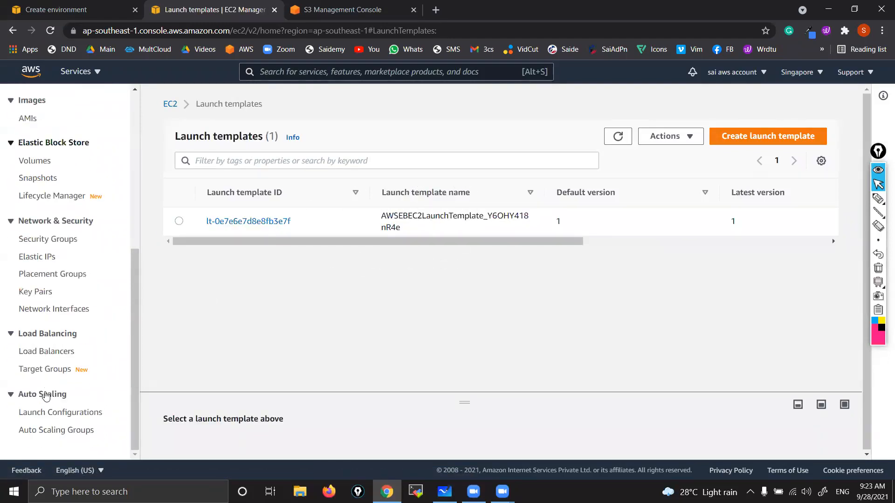
{"action": "left_click", "coordinate": [46, 428]}
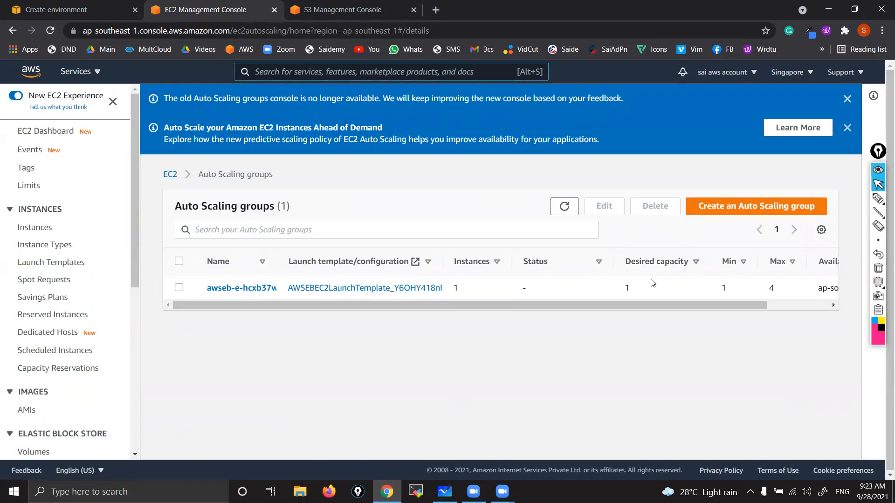
Step: Examine the desired capacity and minimum size of the environment's Auto Scaling group up close
{"action": "scroll", "coordinate": [653, 283], "scroll_direction": "up", "scroll_amount": 3}
{"action": "key", "text": "ctrl"}
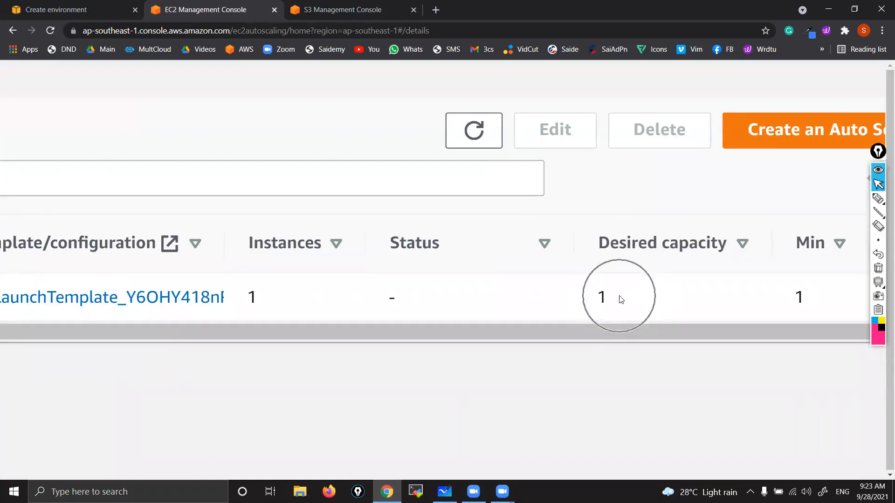
{"action": "scroll", "coordinate": [616, 302], "scroll_direction": "down", "scroll_amount": 3}
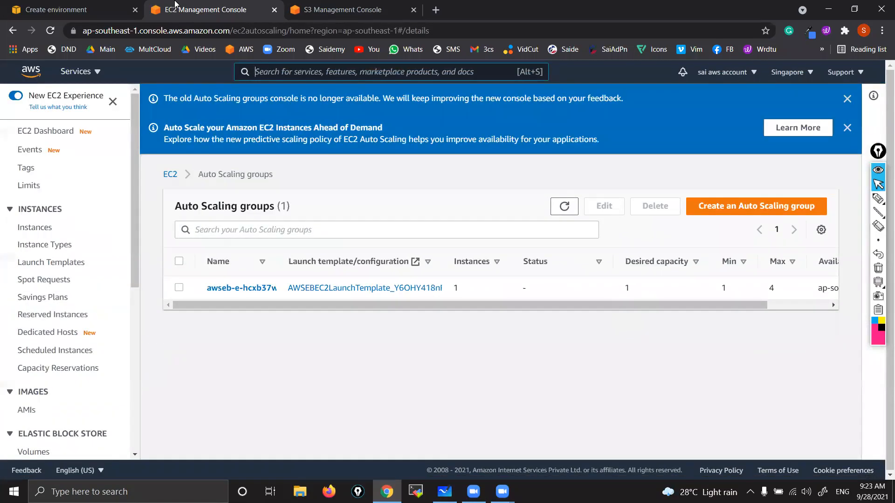
Step: Return to the Myapp1-env creation page and reload it to check the environment's dashboard
{"action": "left_click", "coordinate": [124, 7]}
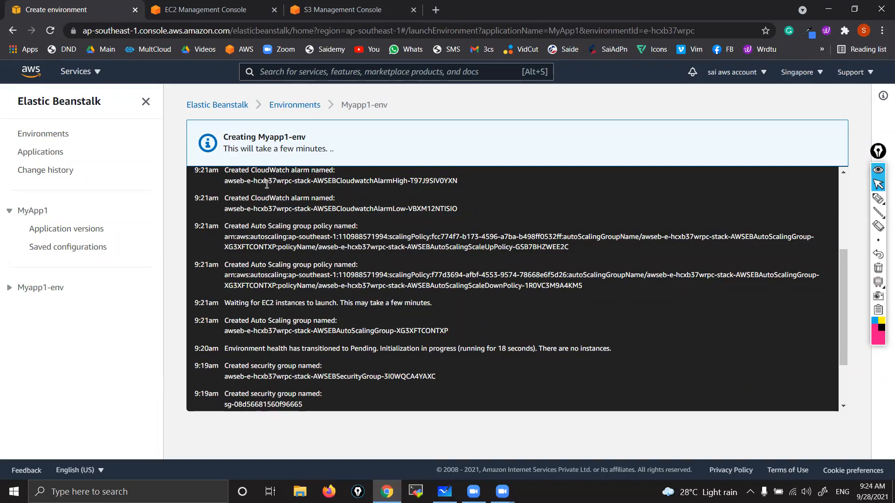
{"action": "left_click", "coordinate": [50, 30]}
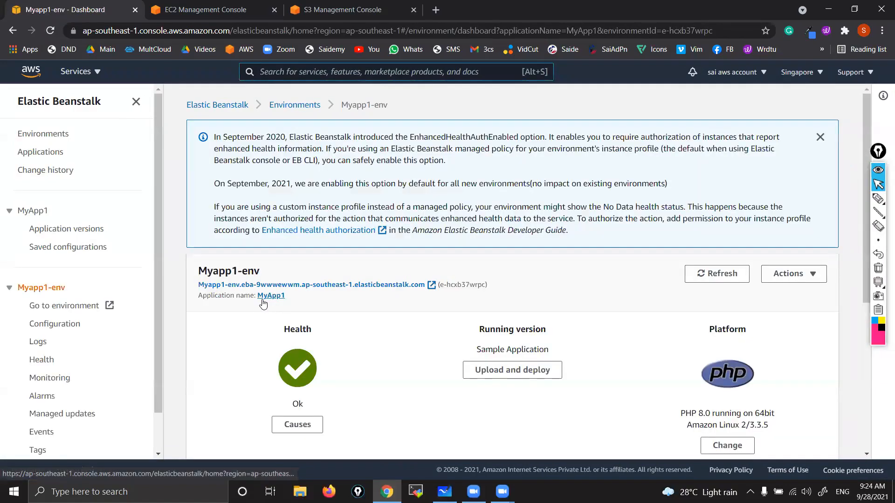
{"action": "scroll", "coordinate": [262, 299], "scroll_direction": "up", "scroll_amount": 5}
{"action": "left_click", "coordinate": [413, 275]}
{"action": "scroll", "coordinate": [410, 275], "scroll_direction": "down", "scroll_amount": 5}
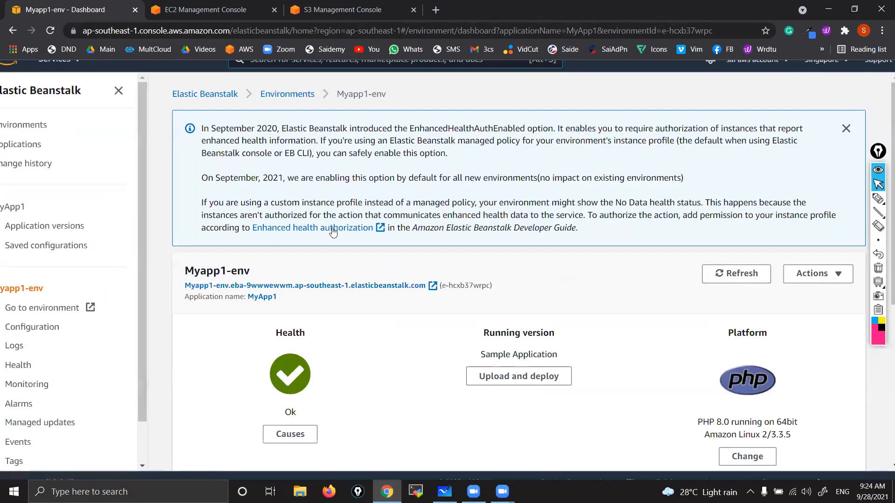
Step: Open the Myapp1-env application URL in a new browser tab and switch to the PHP sample page
{"action": "right_click", "coordinate": [281, 287]}
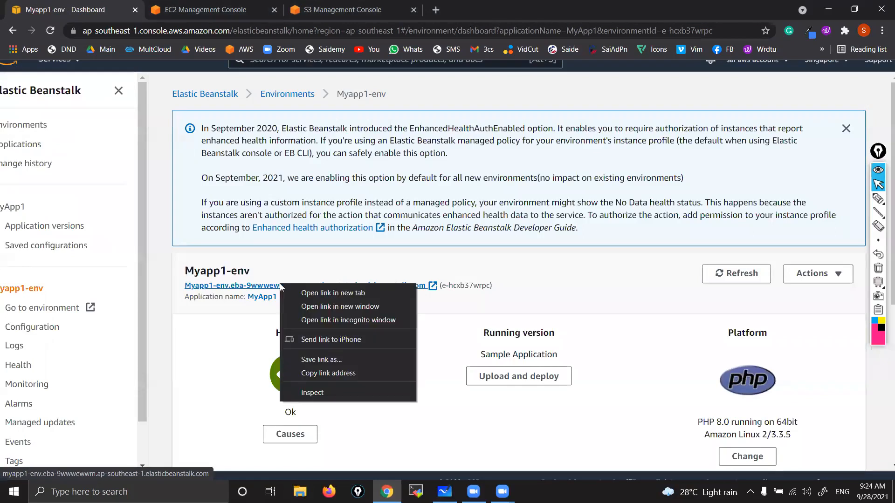
{"action": "left_click", "coordinate": [310, 293]}
{"action": "left_click", "coordinate": [498, 5]}
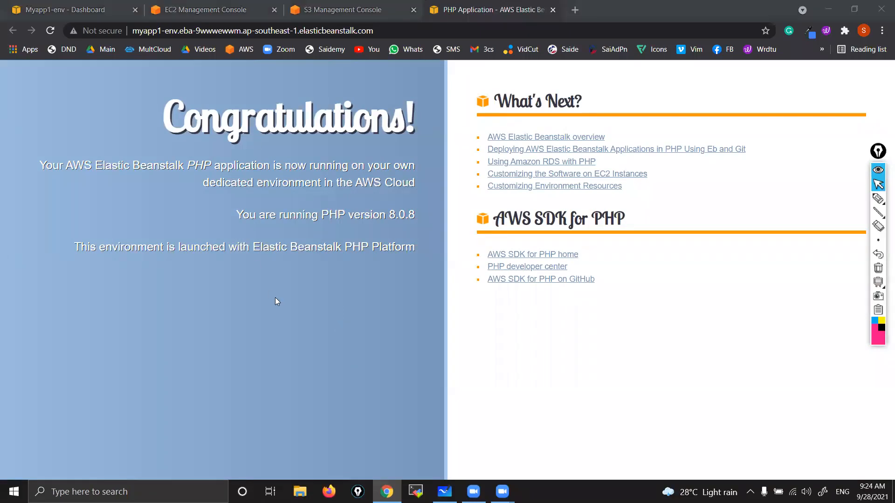
Step: Draw two freehand zigzag pen strokes across the PHP sample page, clear them, and return to the pointer
{"action": "left_click", "coordinate": [878, 212]}
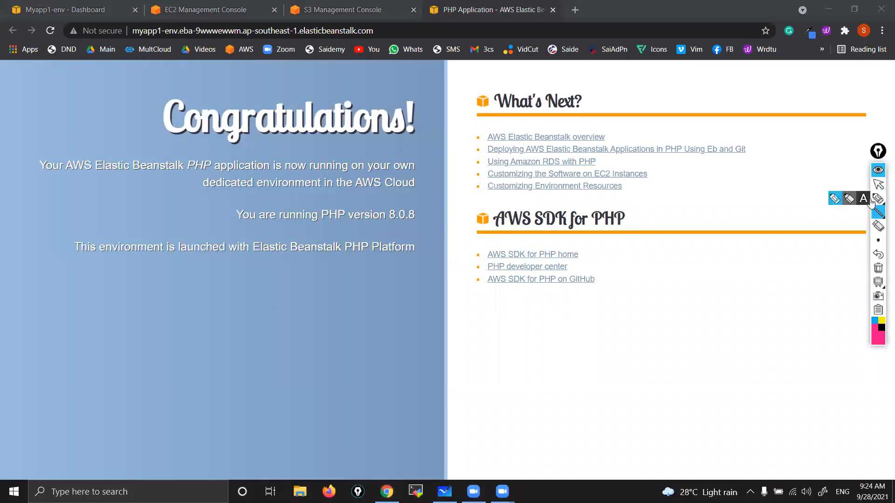
{"action": "left_click", "coordinate": [834, 199]}
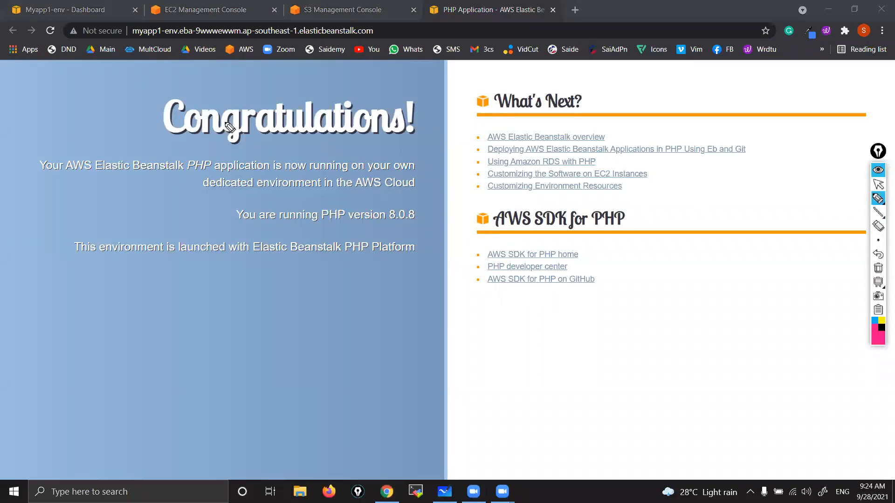
{"action": "mouse_move", "coordinate": [161, 86]}
{"action": "left_mouse_down"}
{"action": "mouse_move", "coordinate": [189, 173]}
{"action": "mouse_move", "coordinate": [453, 229]}
{"action": "mouse_move", "coordinate": [561, 233]}
{"action": "left_mouse_up"}
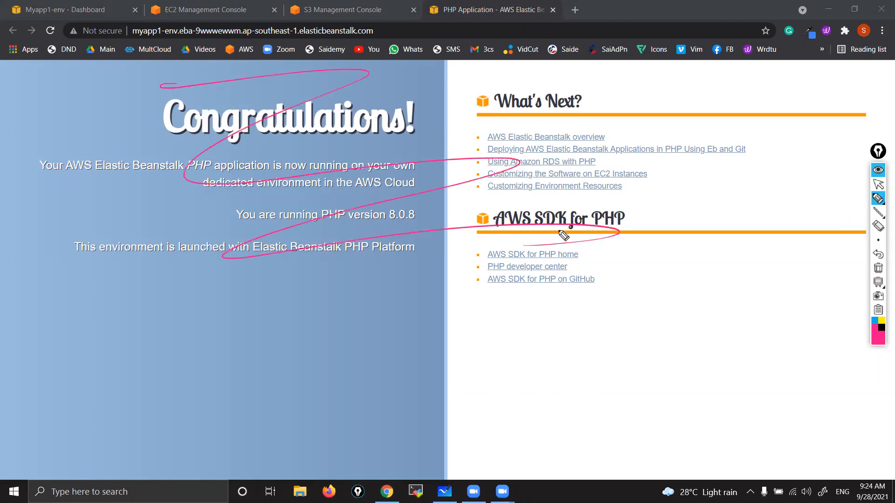
{"action": "mouse_move", "coordinate": [278, 103]}
{"action": "left_mouse_down"}
{"action": "mouse_move", "coordinate": [326, 195]}
{"action": "mouse_move", "coordinate": [557, 294]}
{"action": "left_mouse_up"}
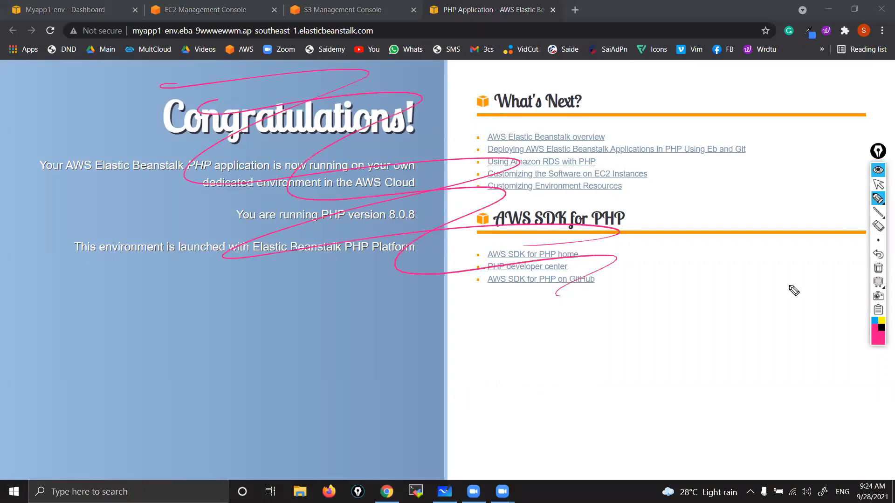
{"action": "left_click", "coordinate": [876, 270]}
{"action": "left_click", "coordinate": [874, 184]}
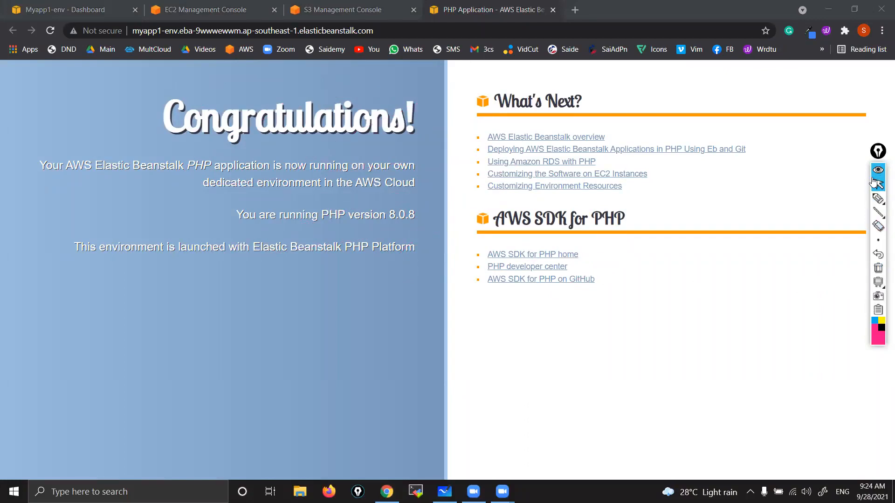
Step: Mark the "What's Next?" and "AWS SDK for PHP" headings with the pen and sketch a circle linked to a divided box below
{"action": "left_click", "coordinate": [877, 199]}
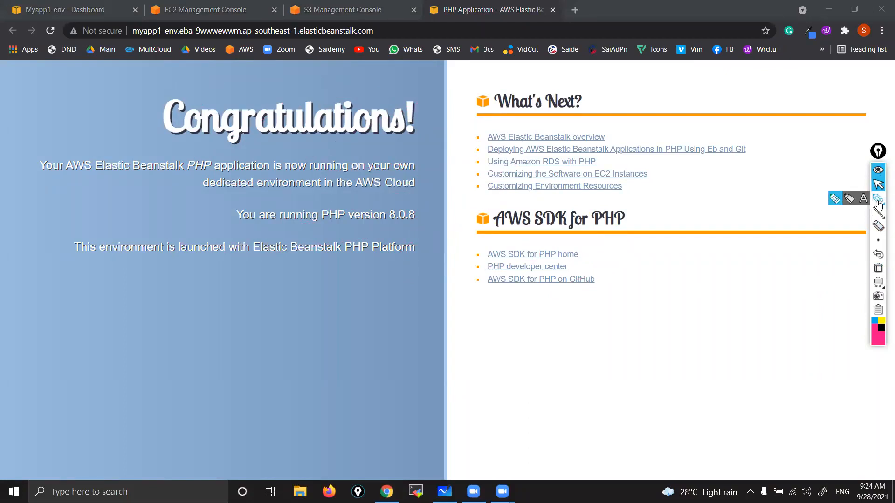
{"action": "left_click_drag", "start_coordinate": [500, 103], "coordinate": [573, 102]}
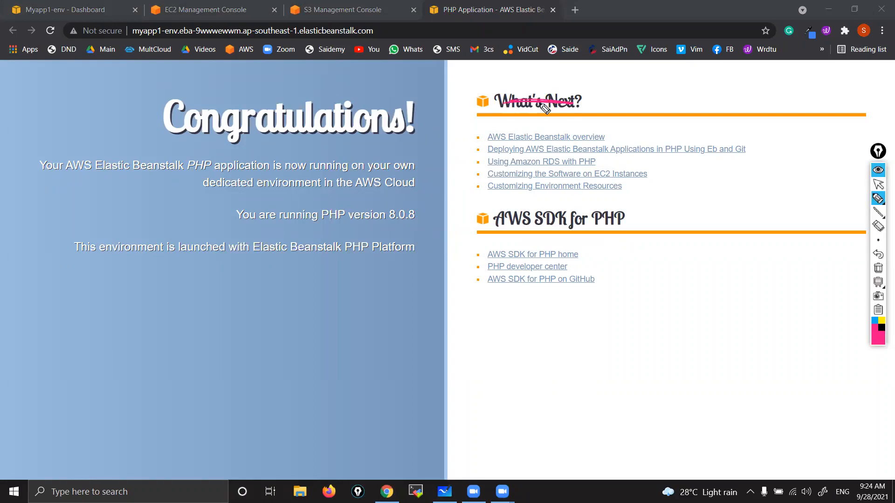
{"action": "mouse_move", "coordinate": [495, 218]}
{"action": "left_mouse_down"}
{"action": "mouse_move", "coordinate": [618, 223]}
{"action": "mouse_move", "coordinate": [601, 228]}
{"action": "left_mouse_up"}
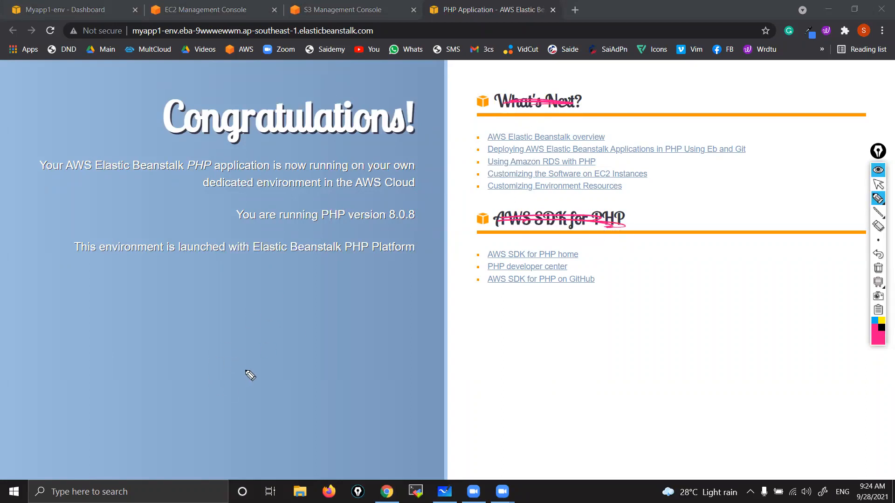
{"action": "mouse_move", "coordinate": [256, 355]}
{"action": "left_mouse_down"}
{"action": "mouse_move", "coordinate": [243, 394]}
{"action": "mouse_move", "coordinate": [261, 351]}
{"action": "mouse_move", "coordinate": [230, 366]}
{"action": "mouse_move", "coordinate": [473, 343]}
{"action": "mouse_move", "coordinate": [479, 426]}
{"action": "mouse_move", "coordinate": [571, 433]}
{"action": "mouse_move", "coordinate": [477, 428]}
{"action": "mouse_move", "coordinate": [543, 359]}
{"action": "left_mouse_up"}
{"action": "mouse_move", "coordinate": [623, 335]}
{"action": "left_mouse_down"}
{"action": "mouse_move", "coordinate": [574, 336]}
{"action": "mouse_move", "coordinate": [615, 341]}
{"action": "mouse_move", "coordinate": [564, 355]}
{"action": "left_mouse_up"}
{"action": "mouse_move", "coordinate": [508, 102]}
{"action": "left_mouse_down"}
{"action": "mouse_move", "coordinate": [571, 105]}
{"action": "mouse_move", "coordinate": [588, 88]}
{"action": "left_mouse_up"}
{"action": "left_click_drag", "start_coordinate": [524, 227], "coordinate": [586, 223]}
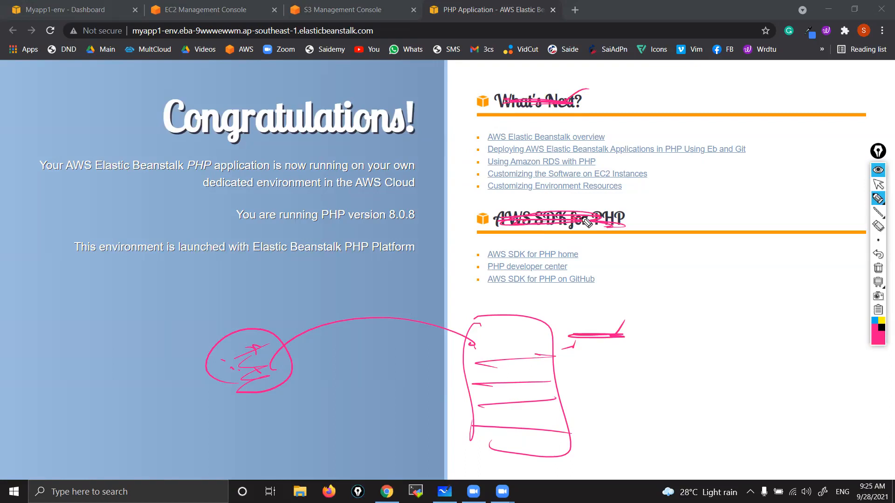
Step: Outline and tick the links under "What's Next?" with the pen, and add a second link from the circle to the box
{"action": "left_click_drag", "start_coordinate": [473, 133], "coordinate": [472, 195]}
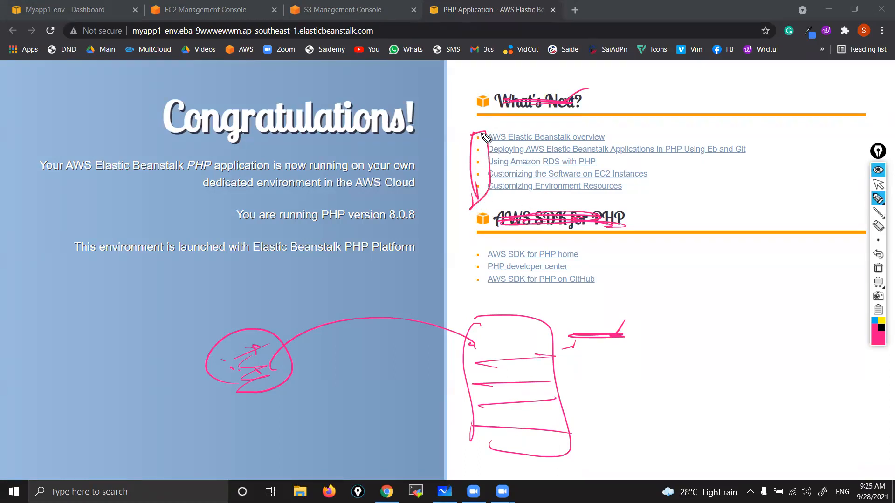
{"action": "mouse_move", "coordinate": [471, 135]}
{"action": "left_mouse_down"}
{"action": "mouse_move", "coordinate": [493, 118]}
{"action": "mouse_move", "coordinate": [486, 156]}
{"action": "left_mouse_up"}
{"action": "left_click_drag", "start_coordinate": [477, 173], "coordinate": [482, 166]}
{"action": "left_click_drag", "start_coordinate": [232, 342], "coordinate": [243, 344]}
{"action": "left_click", "coordinate": [242, 371]}
{"action": "left_click", "coordinate": [250, 370]}
{"action": "mouse_move", "coordinate": [291, 377]}
{"action": "left_mouse_down"}
{"action": "mouse_move", "coordinate": [469, 361]}
{"action": "mouse_move", "coordinate": [464, 368]}
{"action": "left_mouse_up"}
{"action": "left_click_drag", "start_coordinate": [562, 349], "coordinate": [606, 338]}
{"action": "mouse_move", "coordinate": [466, 131]}
{"action": "left_mouse_down"}
{"action": "mouse_move", "coordinate": [535, 172]}
{"action": "mouse_move", "coordinate": [556, 217]}
{"action": "mouse_move", "coordinate": [557, 197]}
{"action": "left_mouse_up"}
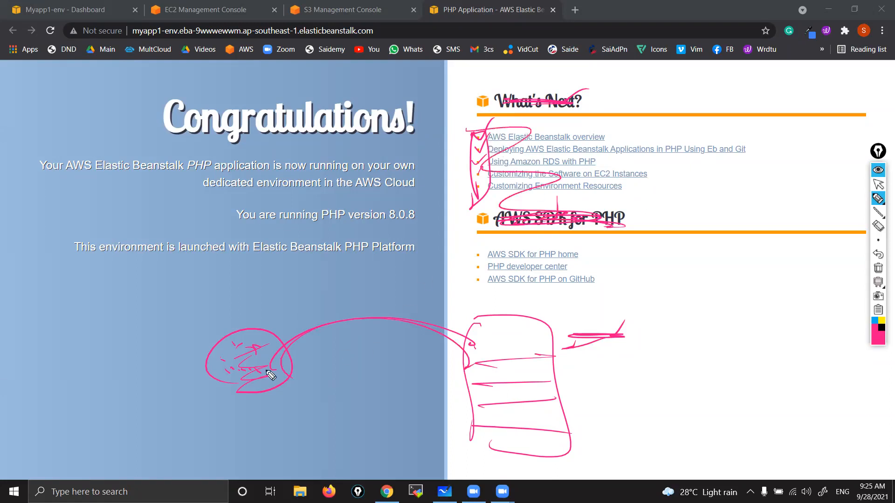
Step: Sketch a second box beside the divided one with the pen and add strokes inside it
{"action": "left_click_drag", "start_coordinate": [615, 121], "coordinate": [620, 121]}
{"action": "left_click_drag", "start_coordinate": [538, 386], "coordinate": [586, 375]}
{"action": "left_click_drag", "start_coordinate": [759, 338], "coordinate": [754, 400]}
{"action": "mouse_move", "coordinate": [760, 307]}
{"action": "left_mouse_down"}
{"action": "mouse_move", "coordinate": [812, 303]}
{"action": "mouse_move", "coordinate": [736, 424]}
{"action": "left_mouse_up"}
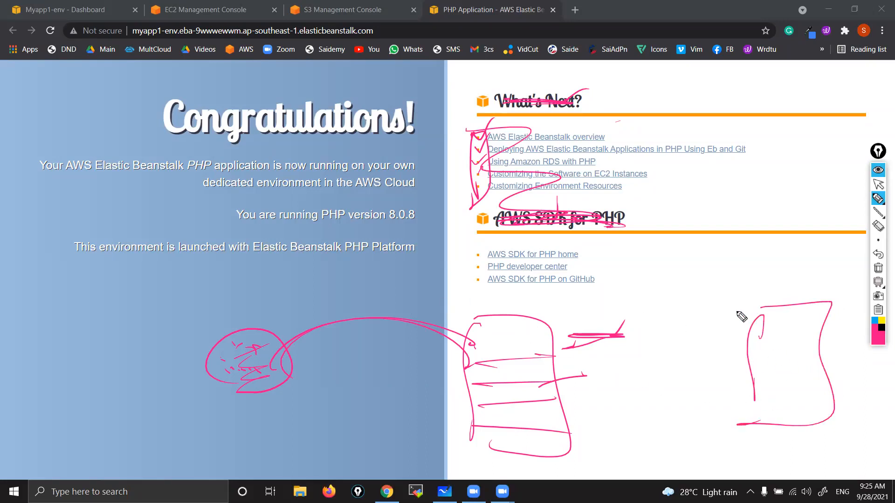
{"action": "left_click_drag", "start_coordinate": [680, 363], "coordinate": [771, 357]}
{"action": "mouse_move", "coordinate": [755, 390]}
{"action": "left_mouse_down"}
{"action": "mouse_move", "coordinate": [819, 382]}
{"action": "mouse_move", "coordinate": [783, 398]}
{"action": "mouse_move", "coordinate": [791, 410]}
{"action": "left_mouse_up"}
{"action": "left_click_drag", "start_coordinate": [788, 375], "coordinate": [772, 397]}
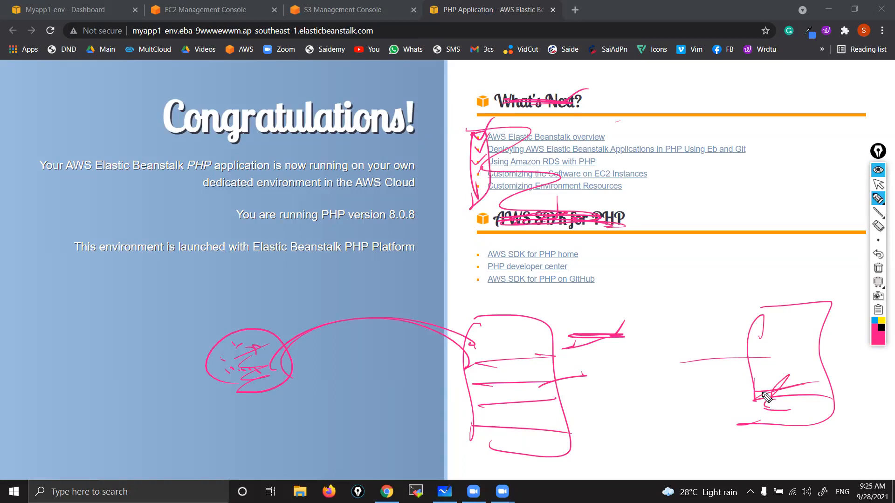
Step: Circle the link sections and add emphasis strokes to the sketch, then clear all annotations and return to the pointer
{"action": "mouse_move", "coordinate": [455, 258]}
{"action": "left_mouse_down"}
{"action": "mouse_move", "coordinate": [468, 89]}
{"action": "mouse_move", "coordinate": [589, 305]}
{"action": "left_mouse_up"}
{"action": "left_click_drag", "start_coordinate": [495, 331], "coordinate": [515, 466]}
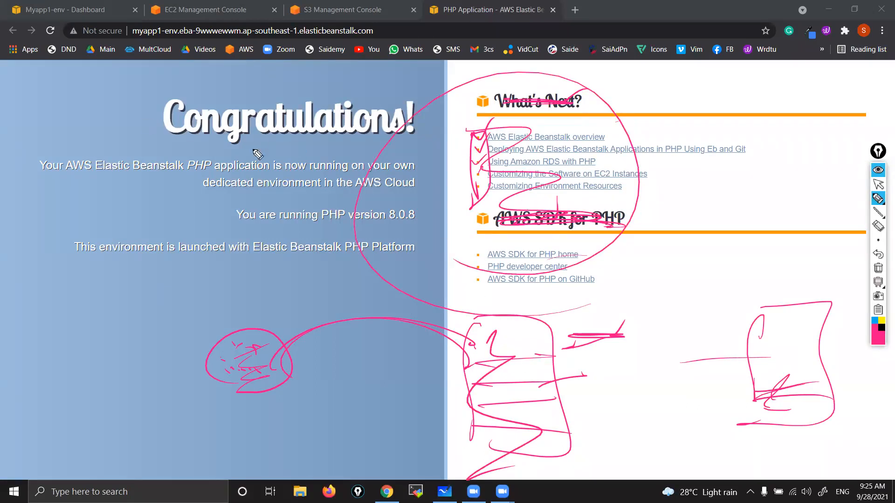
{"action": "mouse_move", "coordinate": [141, 119]}
{"action": "left_mouse_down"}
{"action": "mouse_move", "coordinate": [121, 93]}
{"action": "mouse_move", "coordinate": [187, 152]}
{"action": "left_mouse_up"}
{"action": "left_click_drag", "start_coordinate": [334, 121], "coordinate": [431, 83]}
{"action": "mouse_move", "coordinate": [231, 345]}
{"action": "left_mouse_down"}
{"action": "mouse_move", "coordinate": [275, 359]}
{"action": "mouse_move", "coordinate": [475, 363]}
{"action": "left_mouse_up"}
{"action": "left_click_drag", "start_coordinate": [534, 353], "coordinate": [719, 320]}
{"action": "left_click_drag", "start_coordinate": [332, 116], "coordinate": [533, 269]}
{"action": "left_click", "coordinate": [877, 268]}
{"action": "left_click", "coordinate": [878, 185]}
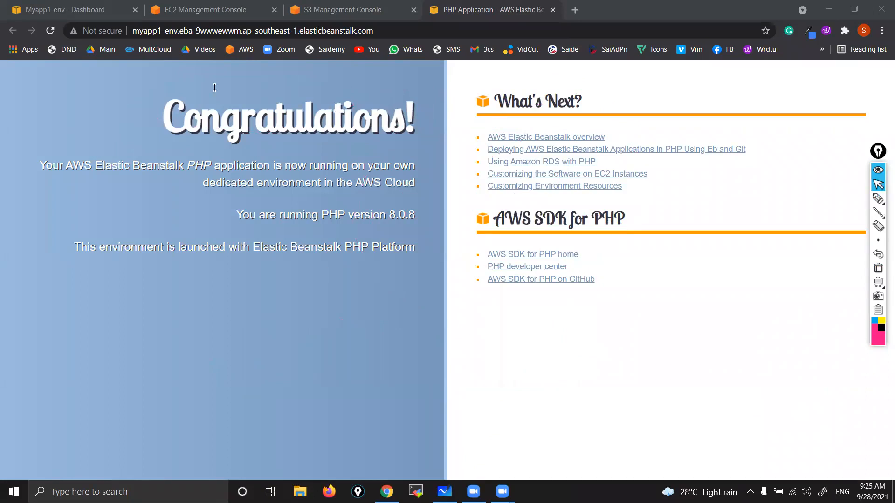
Step: Terminate the environment from its Elastic Beanstalk dashboard, confirming with the environment name Myapp1-env
{"action": "left_click", "coordinate": [202, 11]}
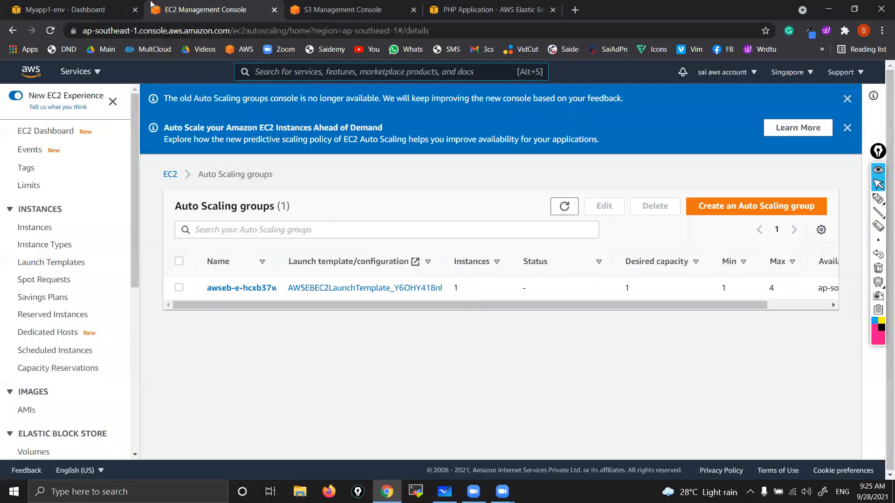
{"action": "left_click", "coordinate": [93, 10]}
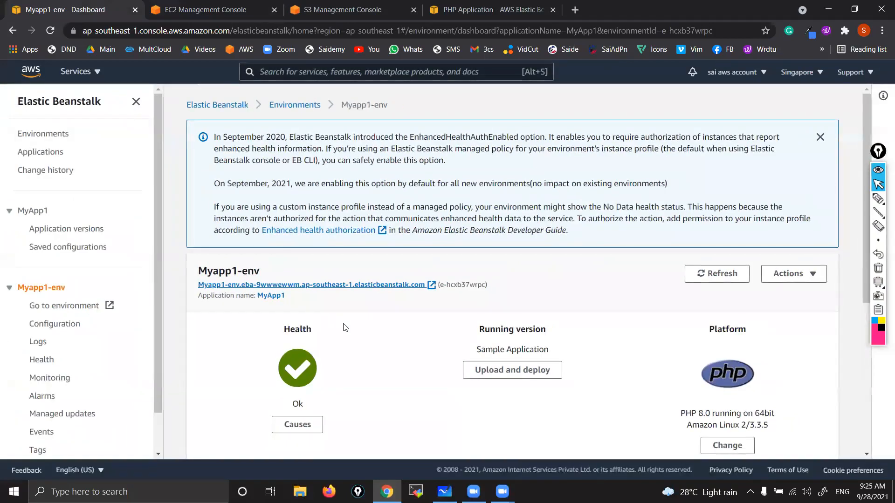
{"action": "left_click", "coordinate": [810, 275]}
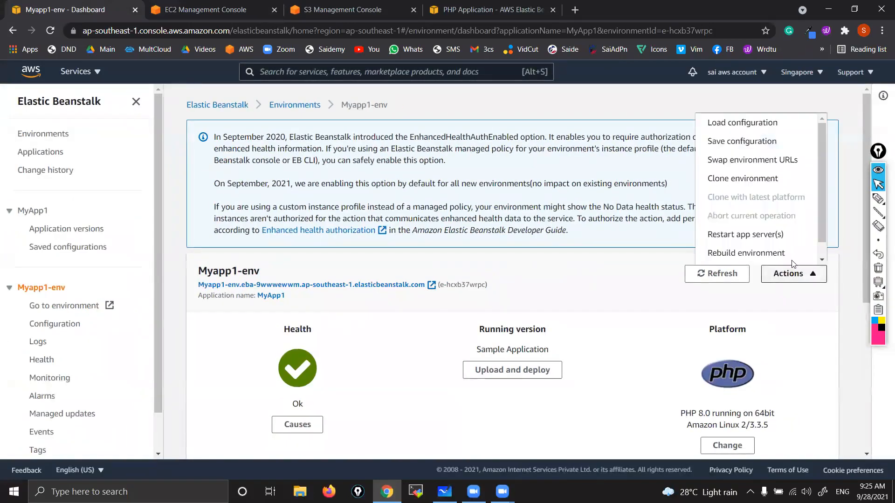
{"action": "scroll", "coordinate": [750, 240], "scroll_direction": "down", "scroll_amount": 1}
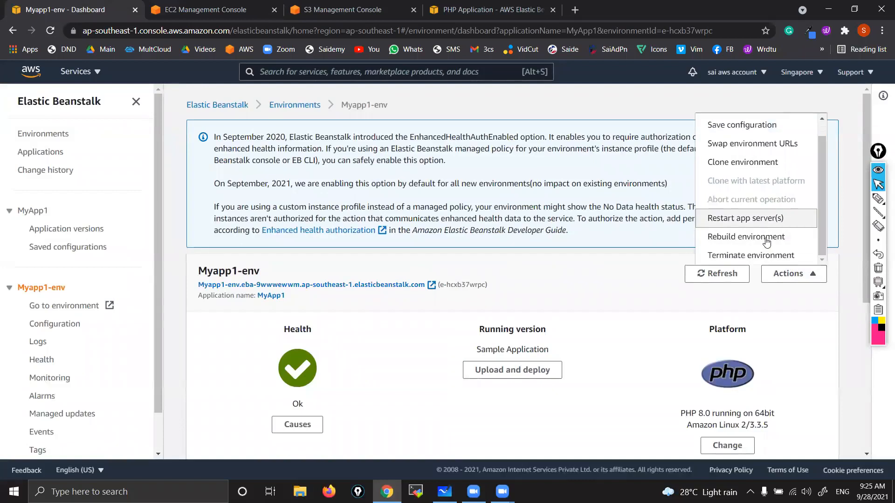
{"action": "left_click", "coordinate": [739, 257]}
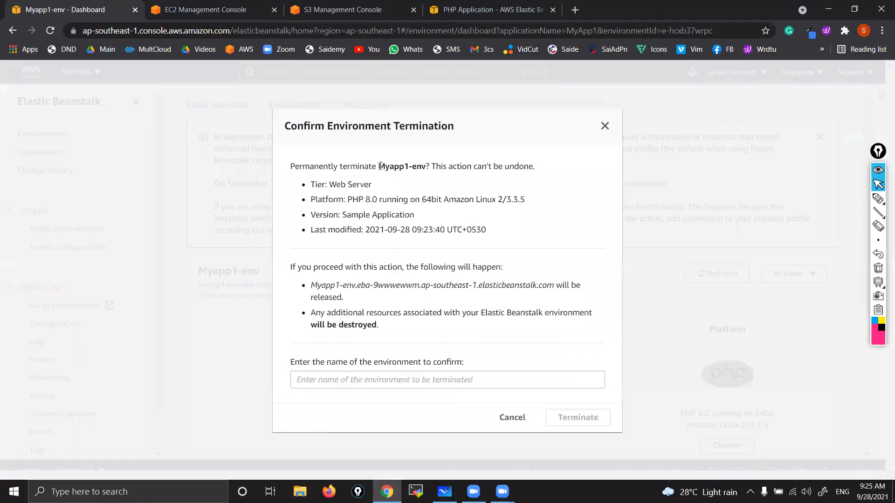
{"action": "left_click_drag", "start_coordinate": [377, 164], "coordinate": [425, 171]}
{"action": "key", "text": "ctrl+c"}
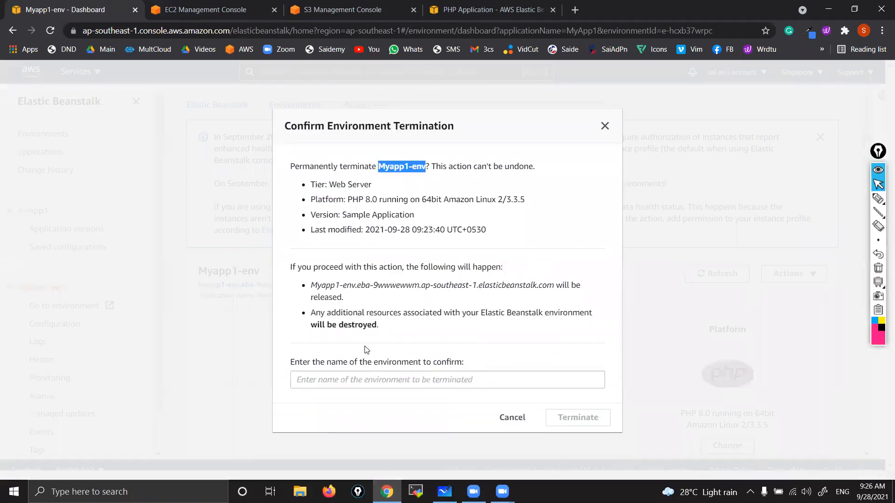
{"action": "left_click", "coordinate": [363, 381]}
{"action": "key", "text": "ctrl+v"}
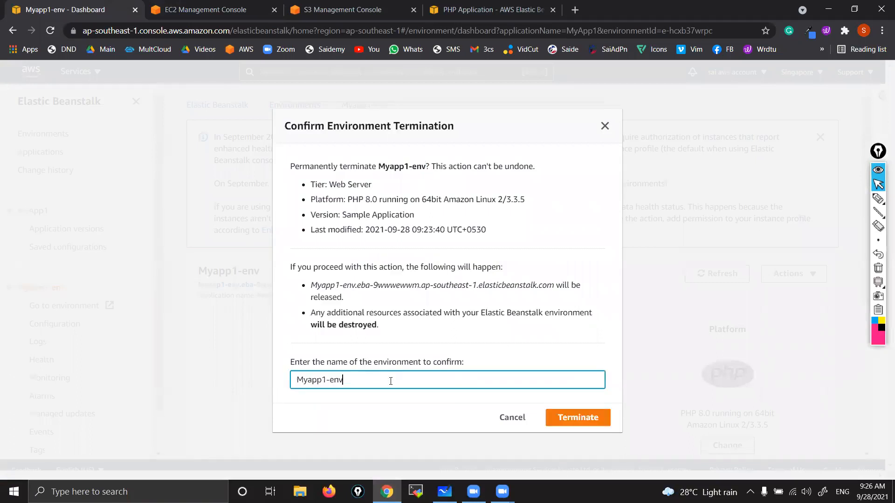
{"action": "left_click", "coordinate": [566, 425]}
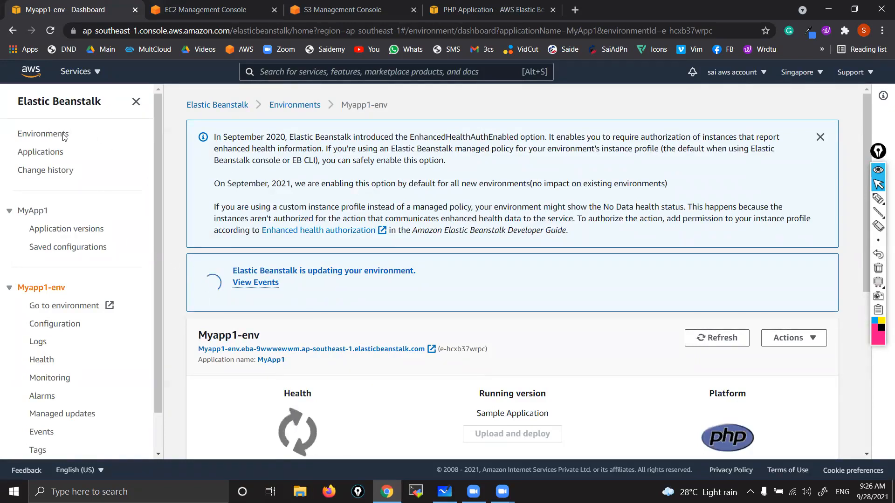
Step: Check the actions available for Myapp1-env in the environments list and open the applications list
{"action": "left_click", "coordinate": [47, 154]}
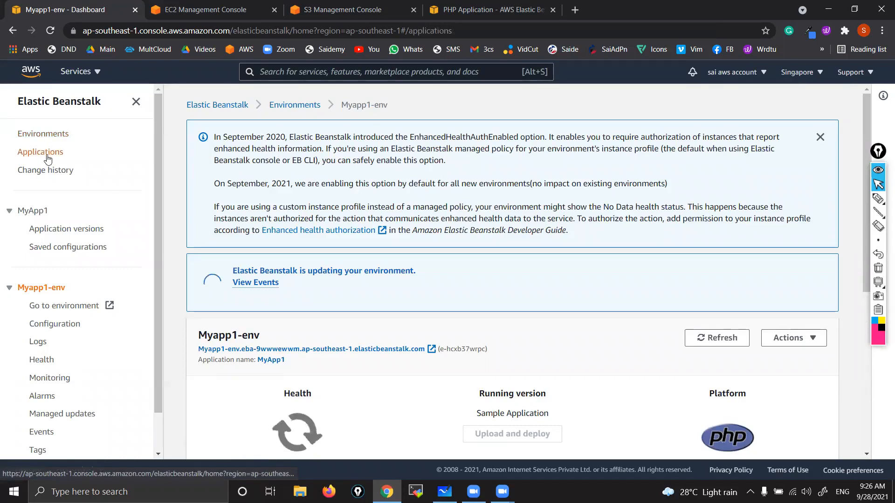
{"action": "left_click", "coordinate": [40, 136]}
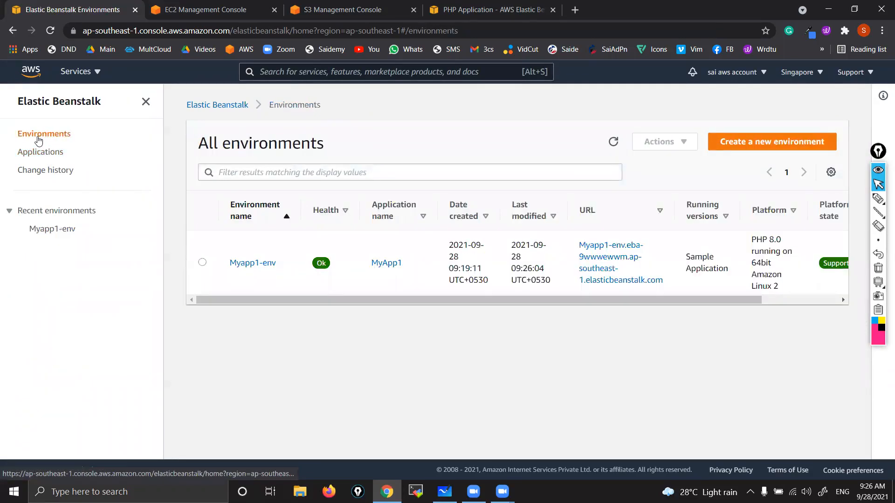
{"action": "left_click", "coordinate": [203, 263]}
{"action": "left_click", "coordinate": [661, 142]}
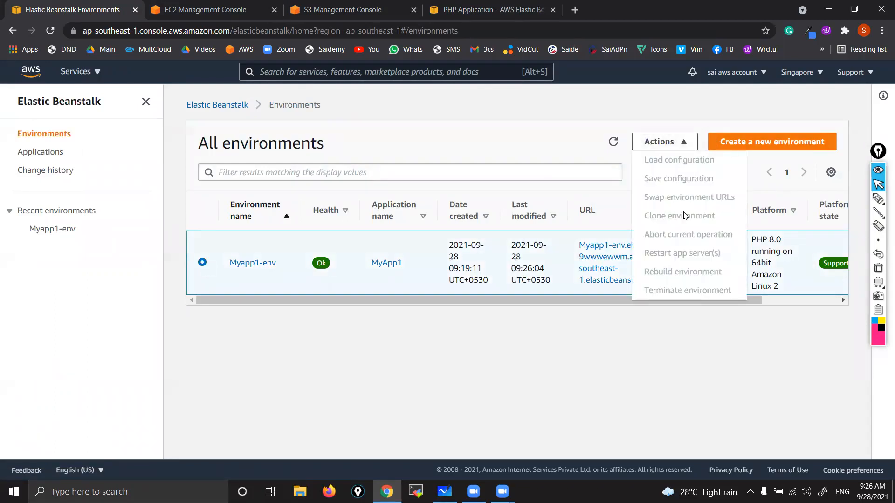
{"action": "left_click", "coordinate": [493, 323]}
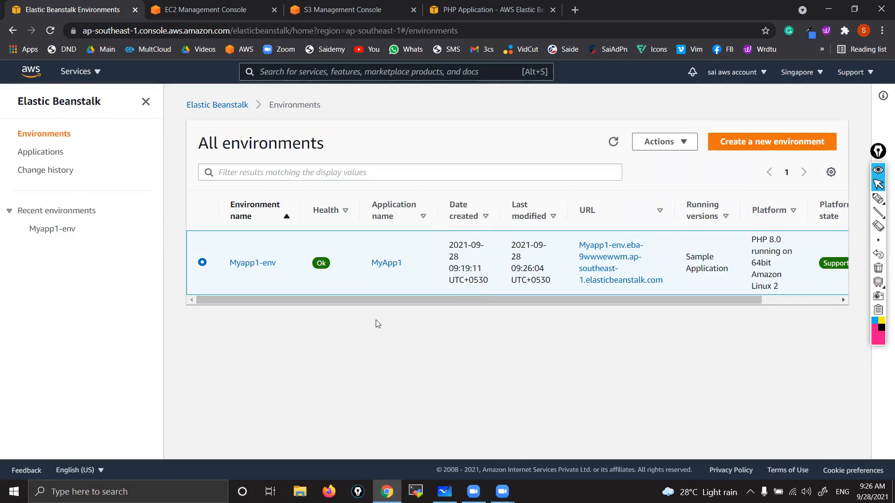
{"action": "left_click", "coordinate": [52, 154]}
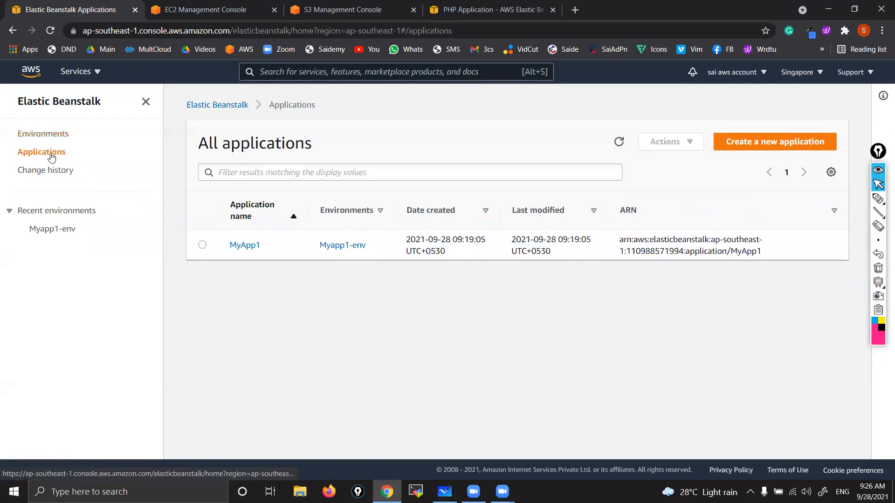
Step: Delete the MyApp1 application, confirming with its name, and return to the Elastic Beanstalk welcome page
{"action": "left_click", "coordinate": [202, 246]}
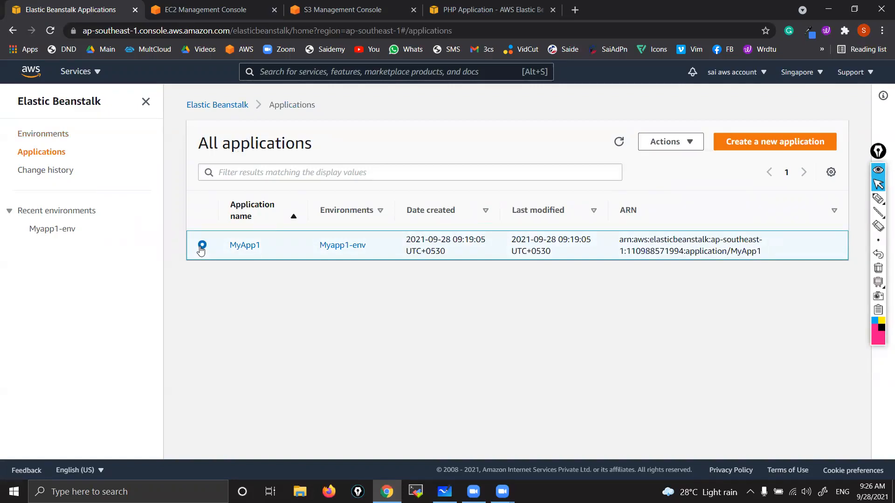
{"action": "key", "text": "ctrl"}
{"action": "key", "text": "ctrl"}
{"action": "key", "text": "ctrl"}
{"action": "key", "text": "ctrl"}
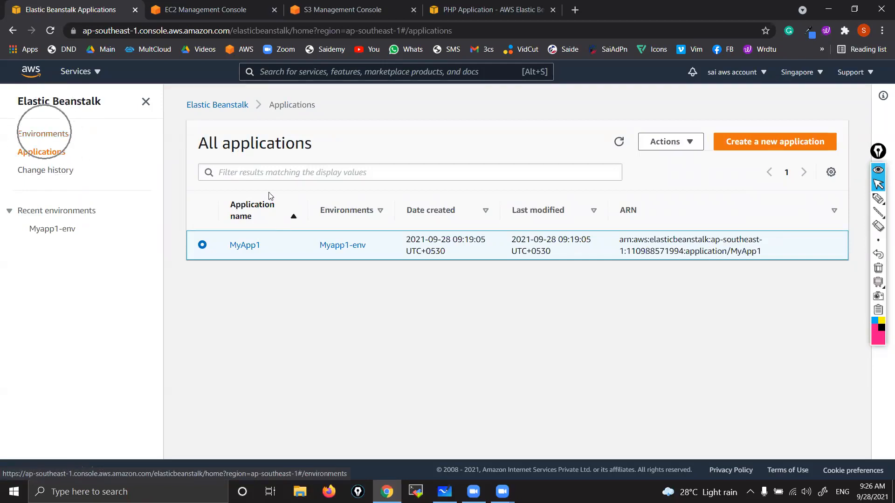
{"action": "left_click", "coordinate": [689, 144]}
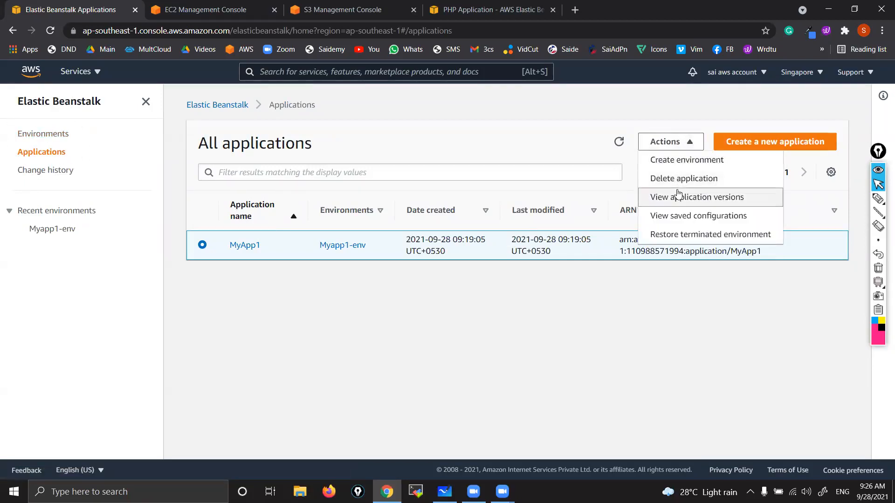
{"action": "left_click", "coordinate": [664, 180]}
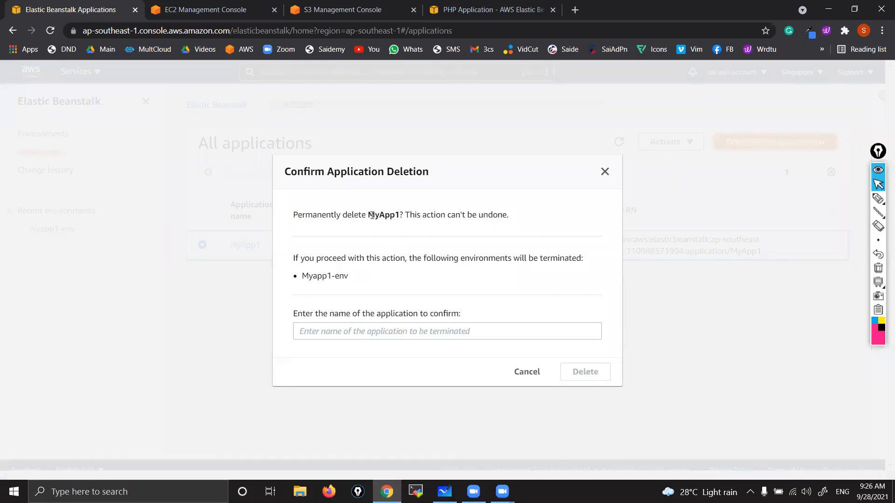
{"action": "left_click_drag", "start_coordinate": [371, 214], "coordinate": [400, 217]}
{"action": "key", "text": "ctrl+c"}
{"action": "left_click", "coordinate": [371, 328]}
{"action": "key", "text": "ctrl+v"}
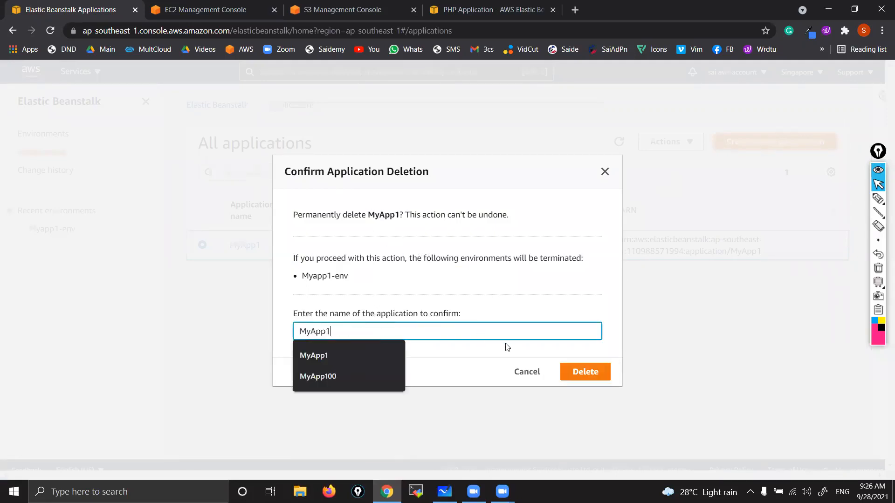
{"action": "left_click", "coordinate": [587, 373]}
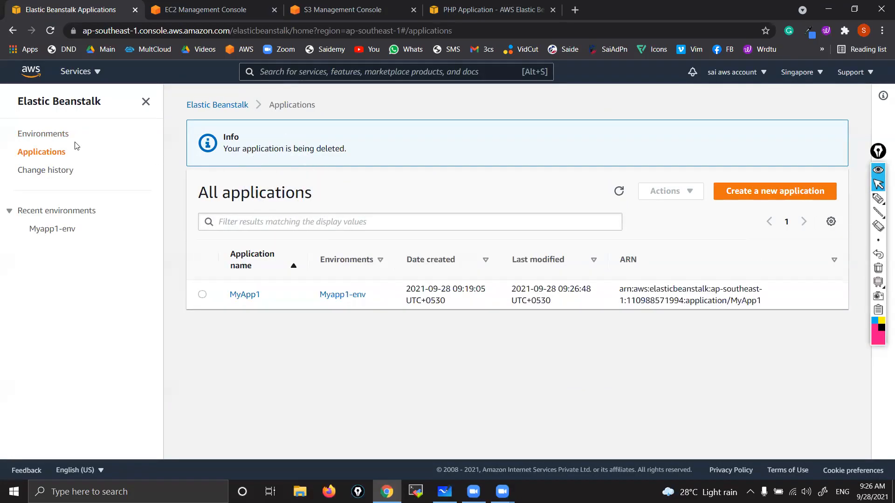
{"action": "left_click", "coordinate": [44, 111]}
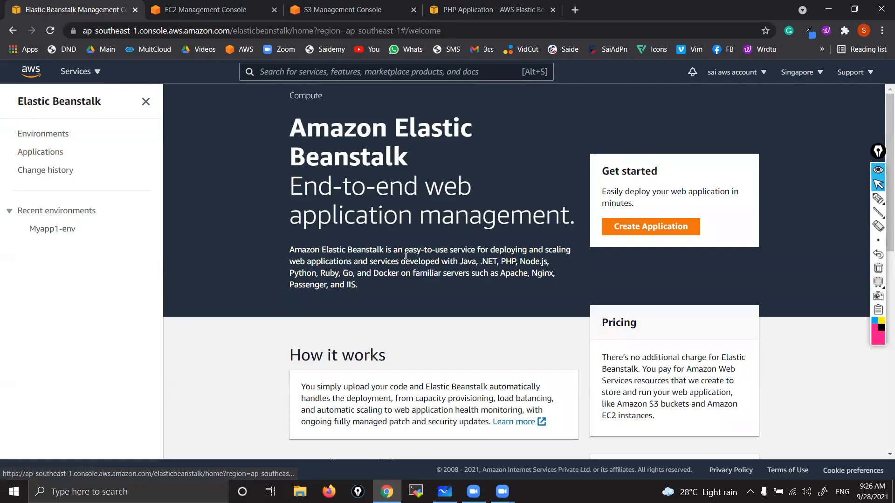
Step: Switch to Zoom and choose the Desktop folder as the save location for the recorded files
{"action": "key", "text": "super+d"}
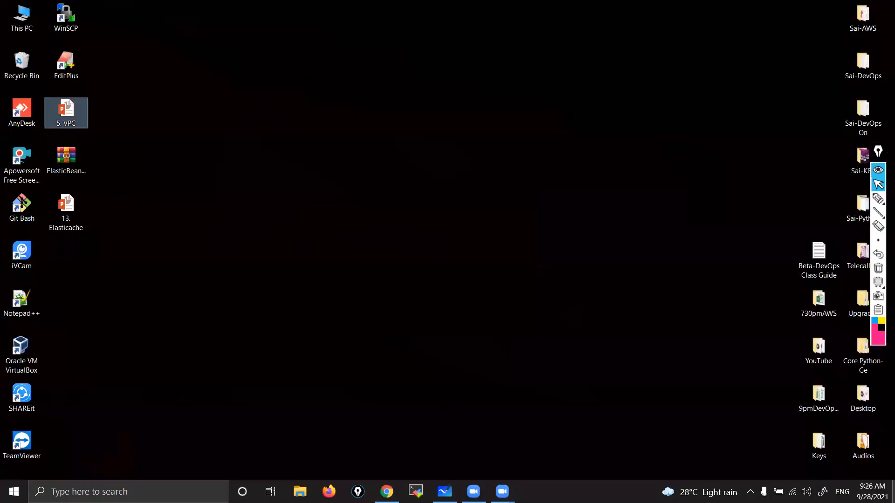
{"action": "left_click", "coordinate": [502, 492]}
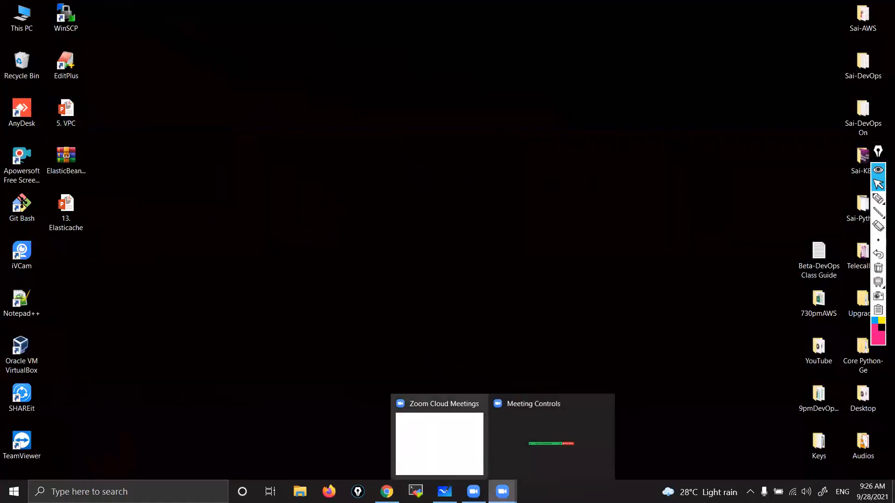
{"action": "left_click", "coordinate": [473, 491]}
{"action": "scroll", "coordinate": [396, 254], "scroll_direction": "up", "scroll_amount": 2}
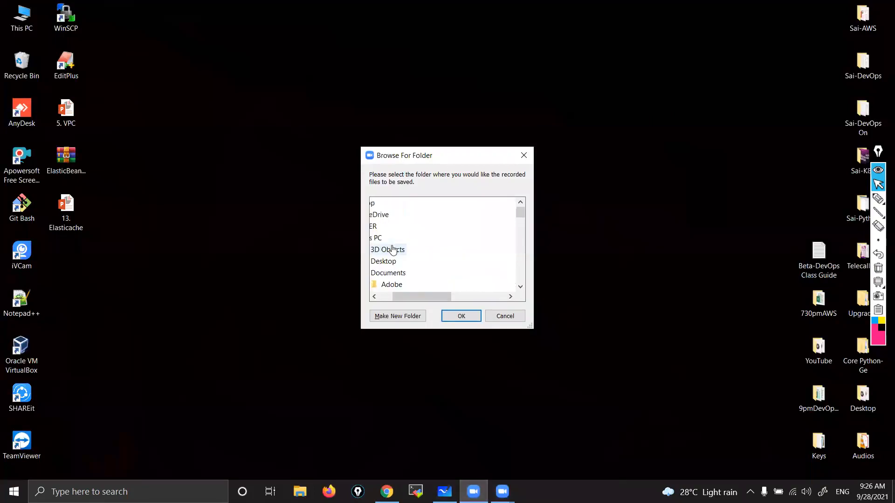
{"action": "left_click", "coordinate": [408, 262]}
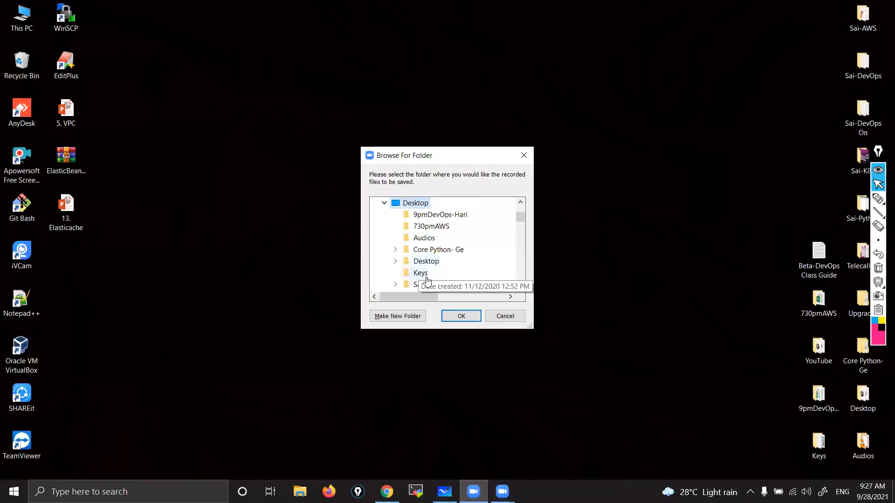
{"action": "left_click", "coordinate": [456, 318]}
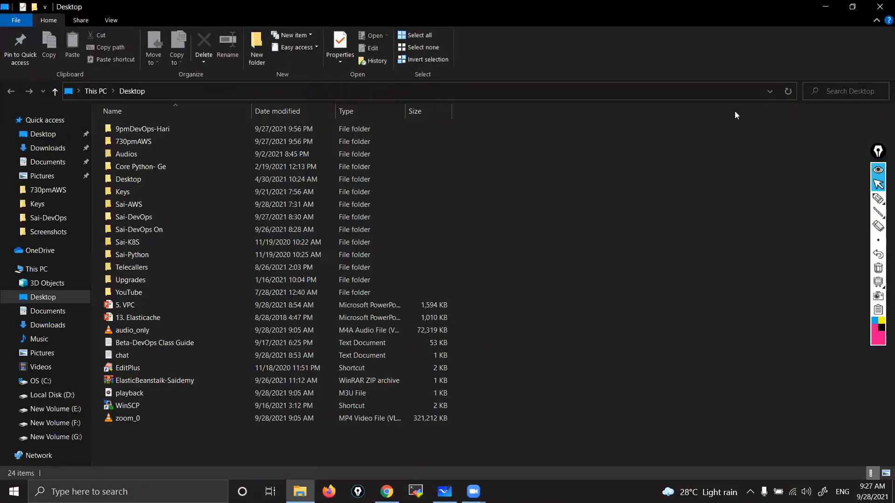
{"action": "left_click", "coordinate": [882, 4]}
Step: Extract the ElasticBeanstalk-Saidemy archive onto the desktop and arrange it side by side with index.php in the empty area
{"action": "left_click_drag", "start_coordinate": [68, 158], "coordinate": [369, 114]}
{"action": "left_click", "coordinate": [376, 123]}
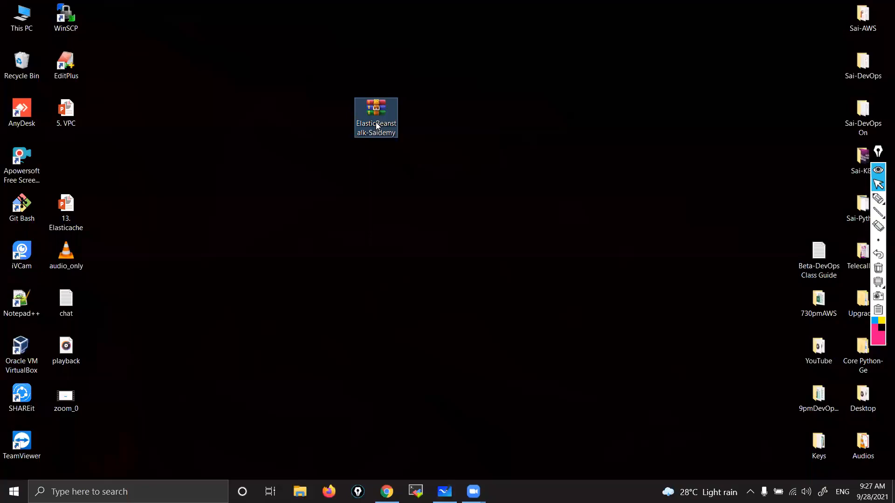
{"action": "right_click", "coordinate": [376, 122]}
{"action": "left_click", "coordinate": [344, 161]}
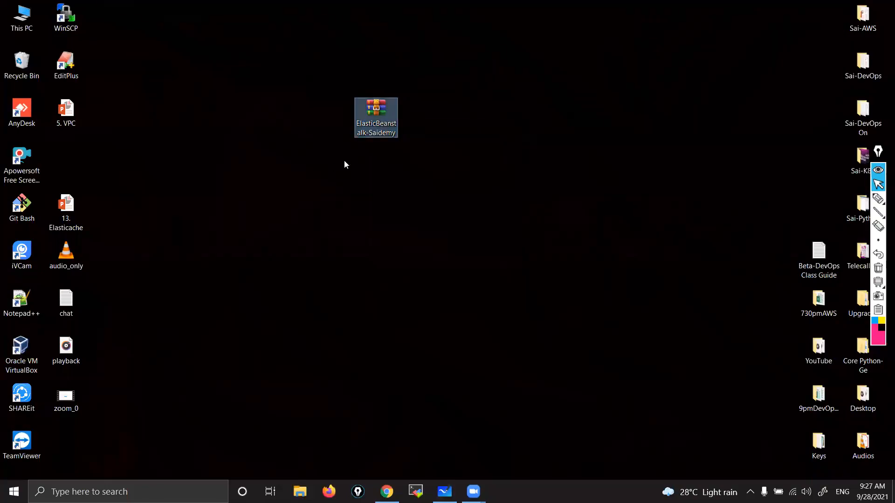
{"action": "right_click", "coordinate": [370, 119]}
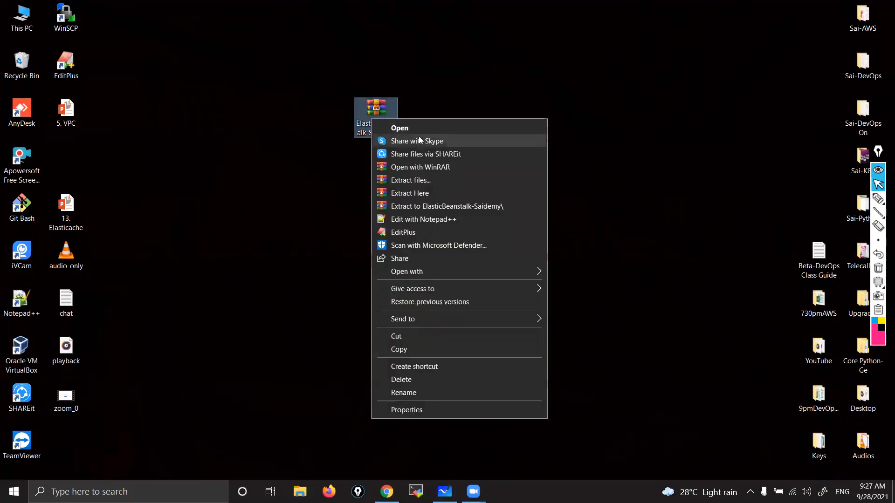
{"action": "left_click", "coordinate": [462, 195]}
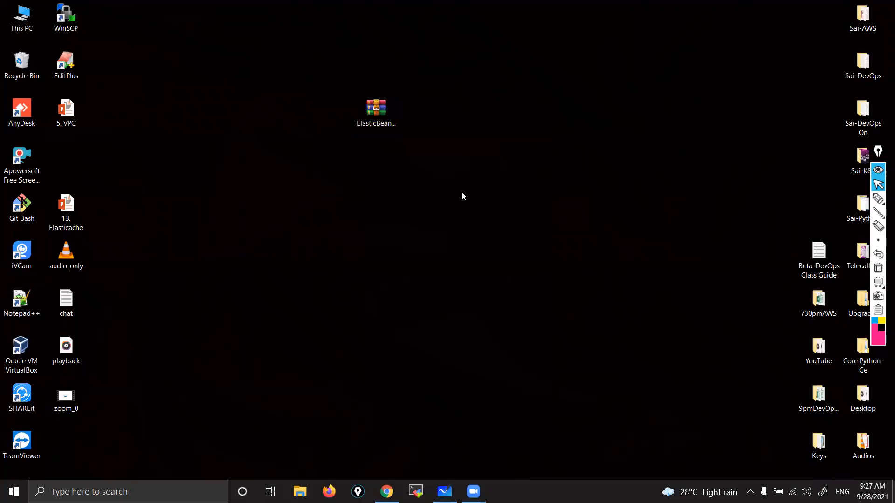
{"action": "left_click_drag", "start_coordinate": [68, 162], "coordinate": [432, 115]}
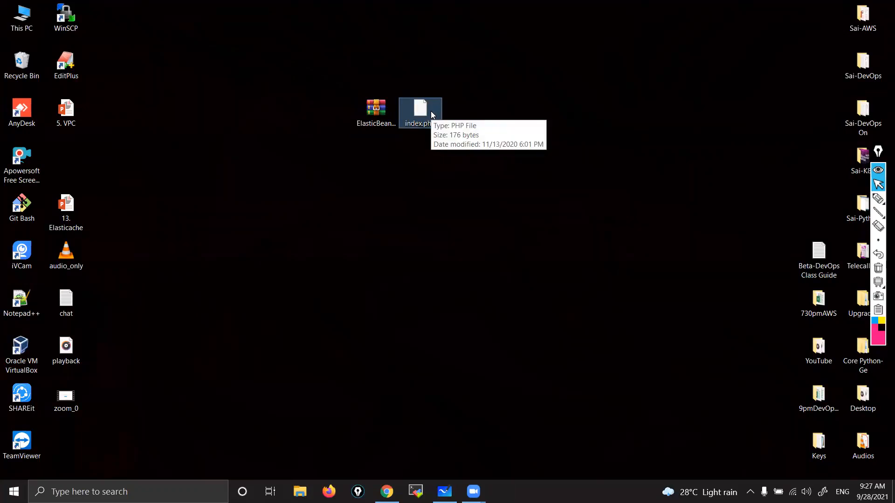
Step: Open index.php in Notepad++, highlight the page's heading text to review it, and close the editor
{"action": "right_click", "coordinate": [419, 112]}
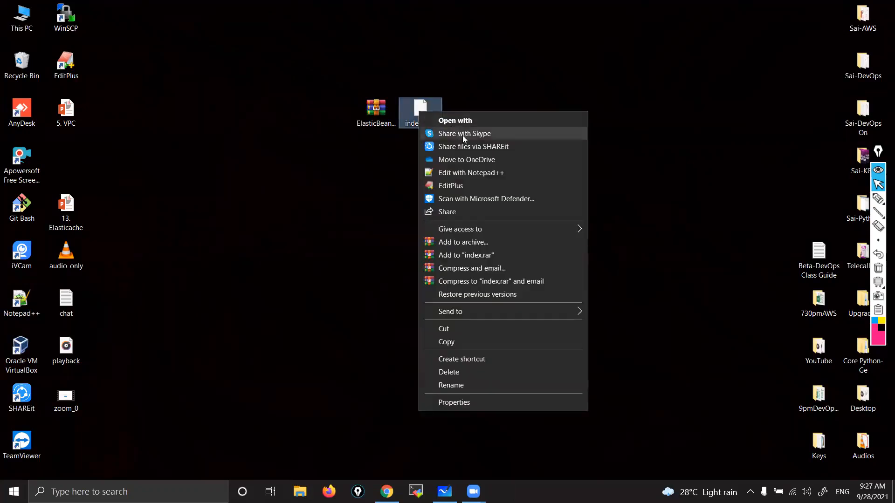
{"action": "left_click", "coordinate": [485, 172]}
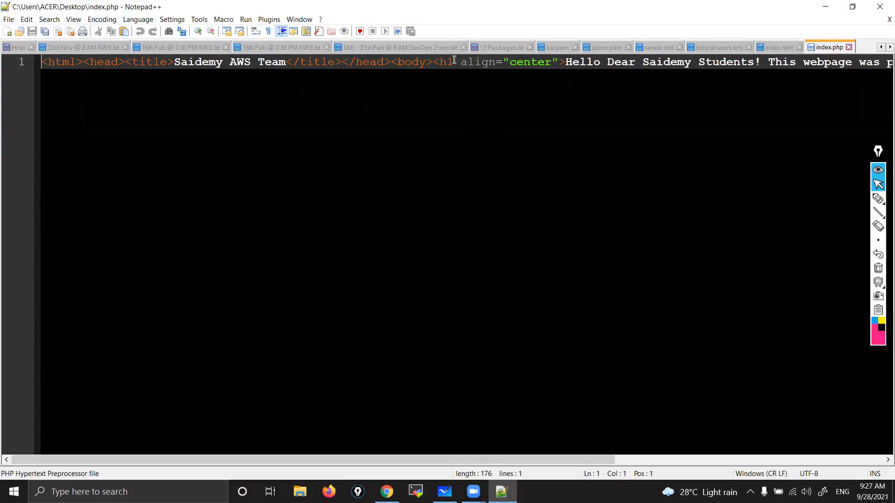
{"action": "scroll", "coordinate": [453, 60], "scroll_direction": "right", "scroll_amount": 3}
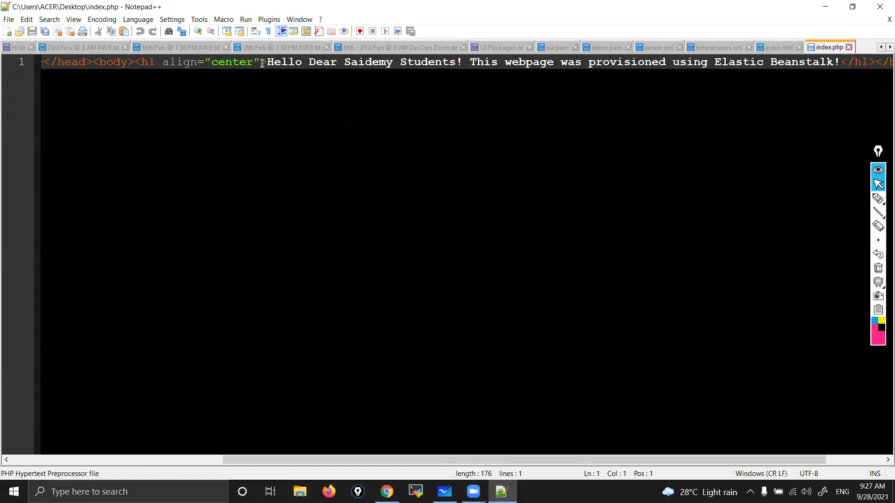
{"action": "left_click_drag", "start_coordinate": [267, 60], "coordinate": [827, 52]}
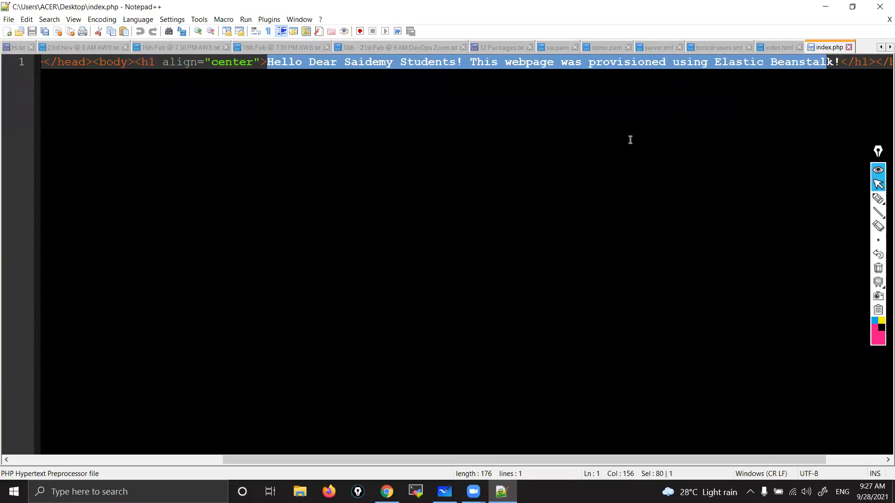
{"action": "left_click", "coordinate": [880, 6]}
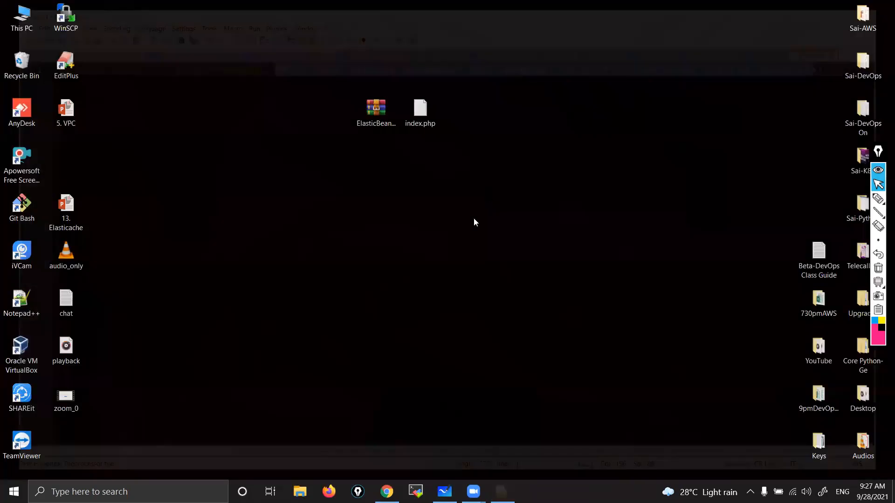
Step: Check the file type of the ElasticBeanstalk-Saidemy archive in its properties
{"action": "left_click", "coordinate": [426, 115]}
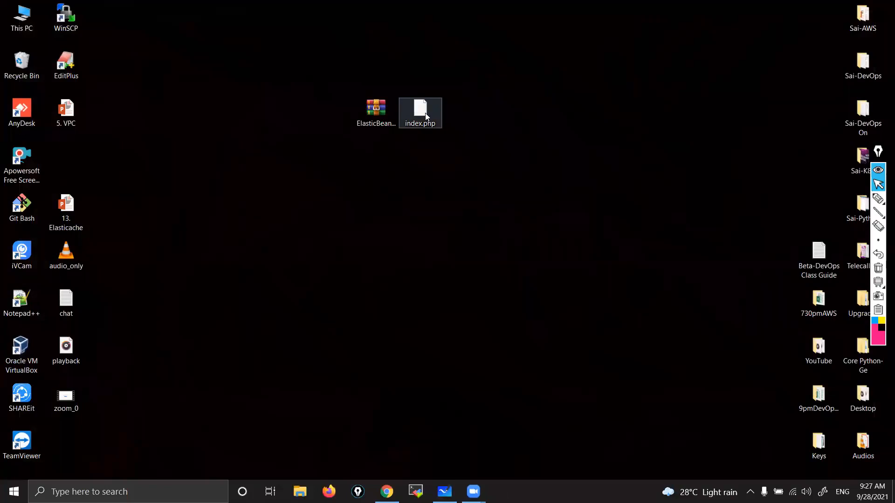
{"action": "key", "text": "ctrl"}
{"action": "left_click", "coordinate": [377, 113]}
{"action": "right_click", "coordinate": [376, 114]}
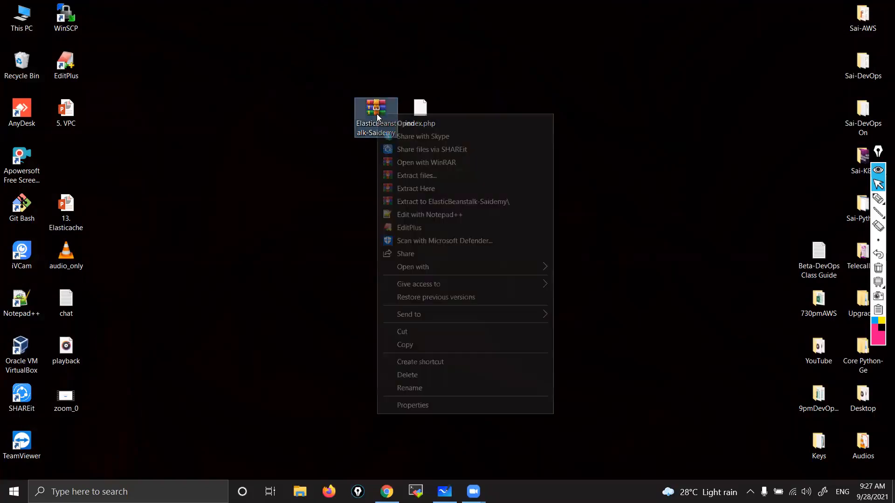
{"action": "left_click", "coordinate": [459, 405]}
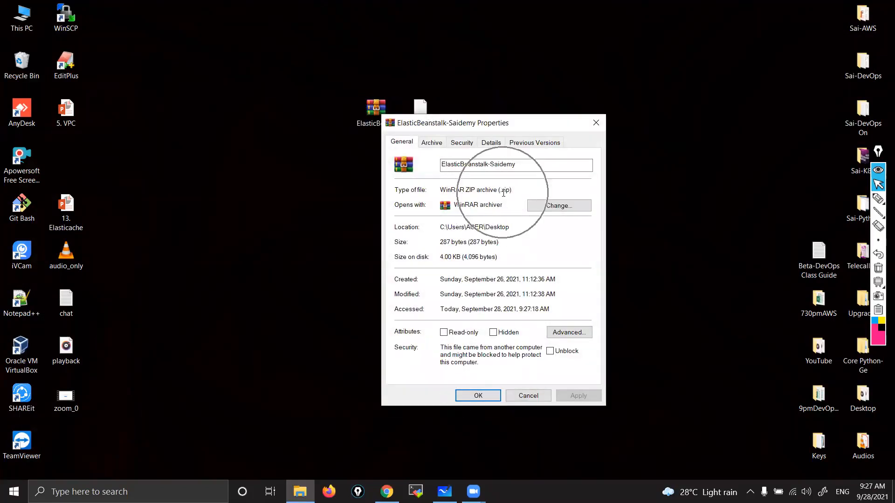
{"action": "left_click", "coordinate": [592, 122]}
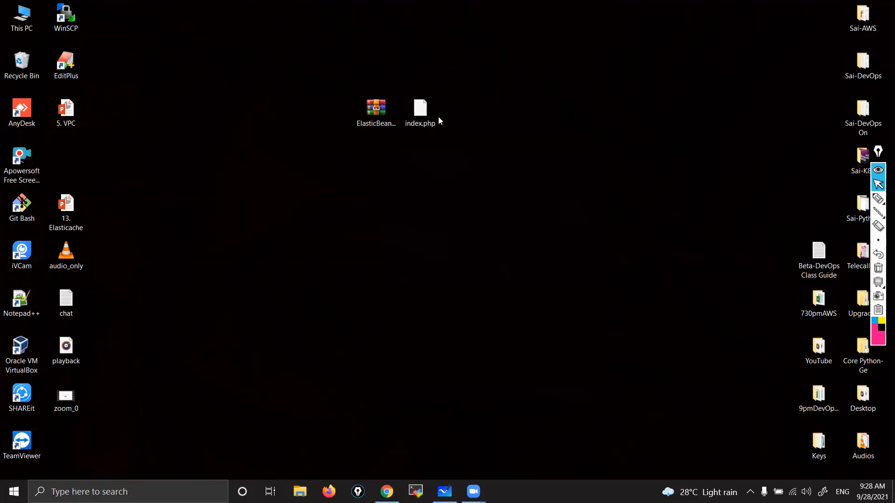
Step: Review the archiving options available for index.php on the desktop
{"action": "right_click", "coordinate": [420, 115]}
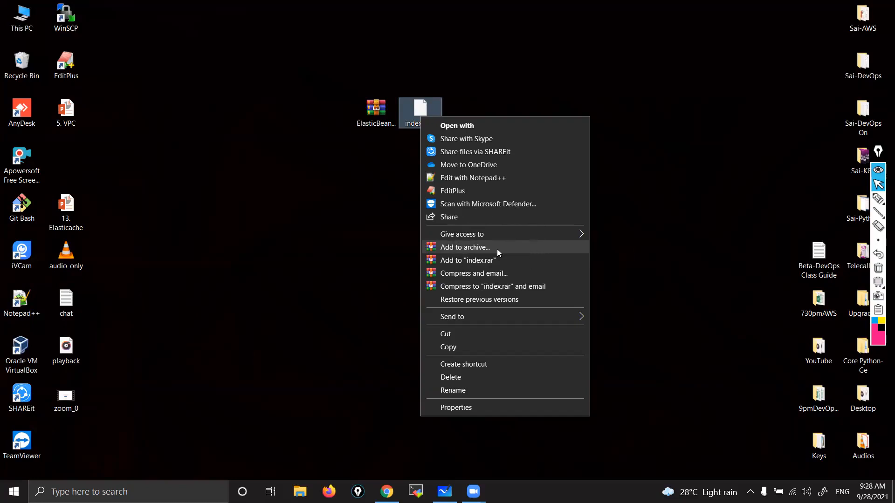
{"action": "left_click", "coordinate": [387, 221]}
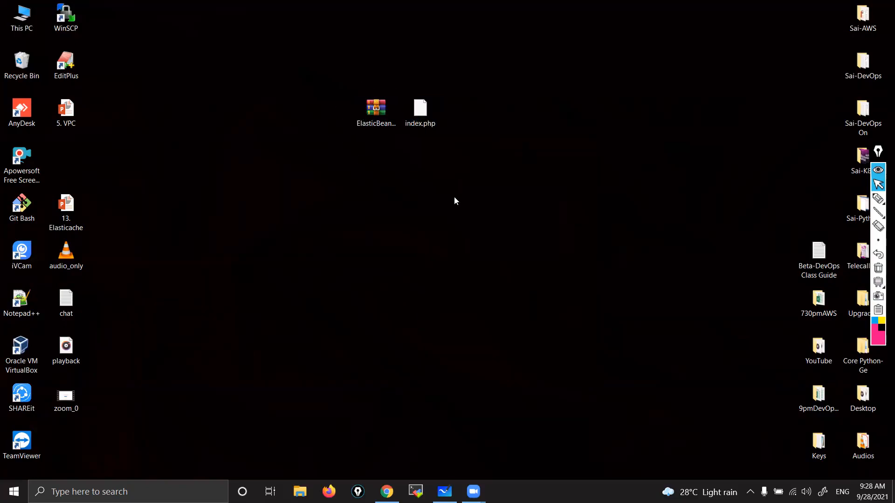
{"action": "right_click", "coordinate": [419, 124]}
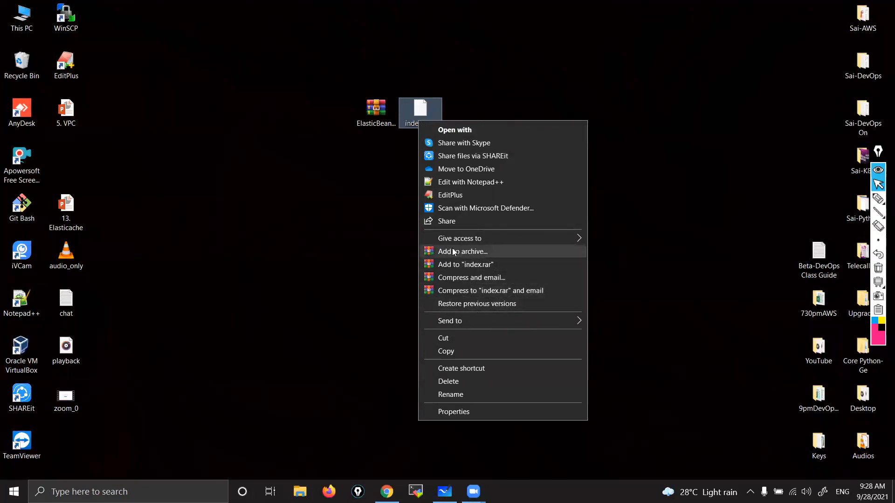
{"action": "left_click", "coordinate": [344, 241]}
{"action": "left_click", "coordinate": [344, 241]}
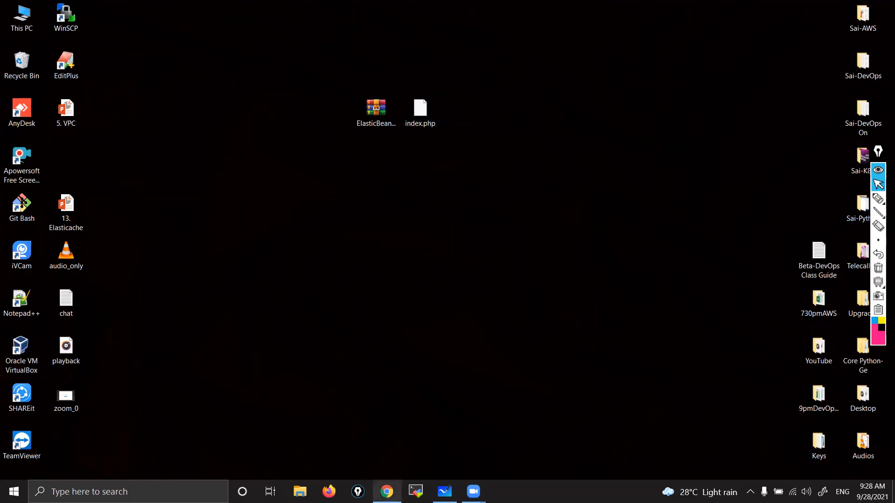
Step: Switch to Chrome and start creating an Elastic Beanstalk web app with the application name MyApp2
{"action": "left_click", "coordinate": [386, 491]}
{"action": "left_click", "coordinate": [661, 226]}
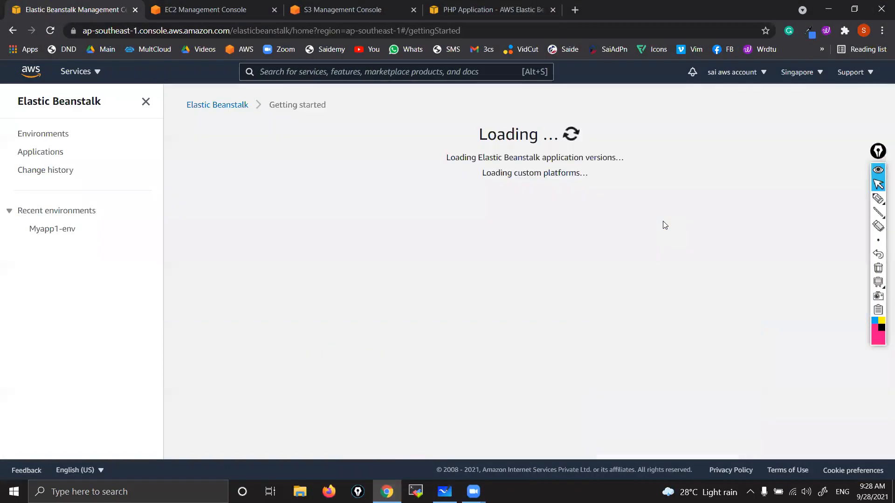
{"action": "left_click", "coordinate": [282, 263]}
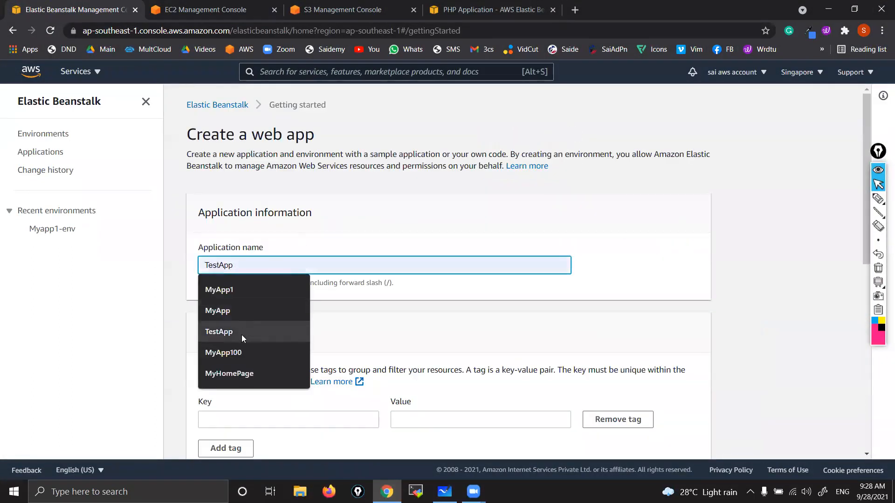
{"action": "left_click", "coordinate": [228, 291]}
{"action": "key", "text": "BackSpace"}
{"action": "type", "text": "2"}
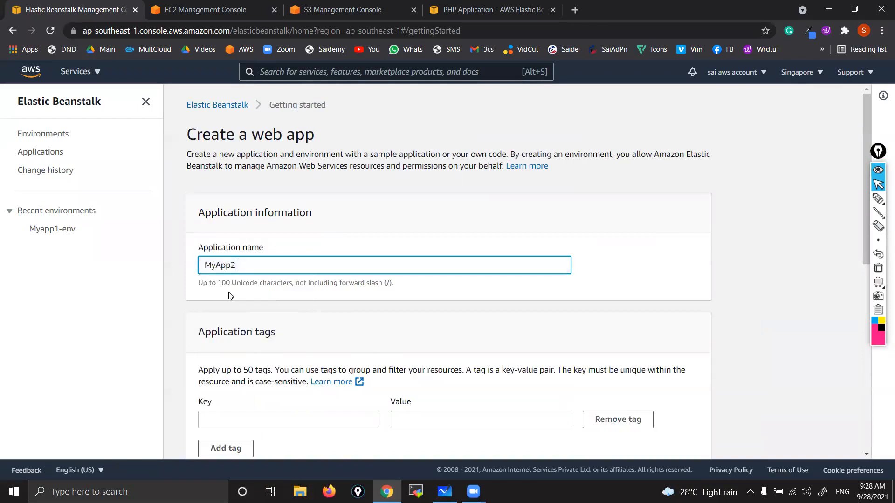
Step: Set the new web app's platform to PHP, keeping the default branch and version
{"action": "scroll", "coordinate": [228, 292], "scroll_direction": "down", "scroll_amount": 4}
{"action": "scroll", "coordinate": [230, 295], "scroll_direction": "down", "scroll_amount": 2}
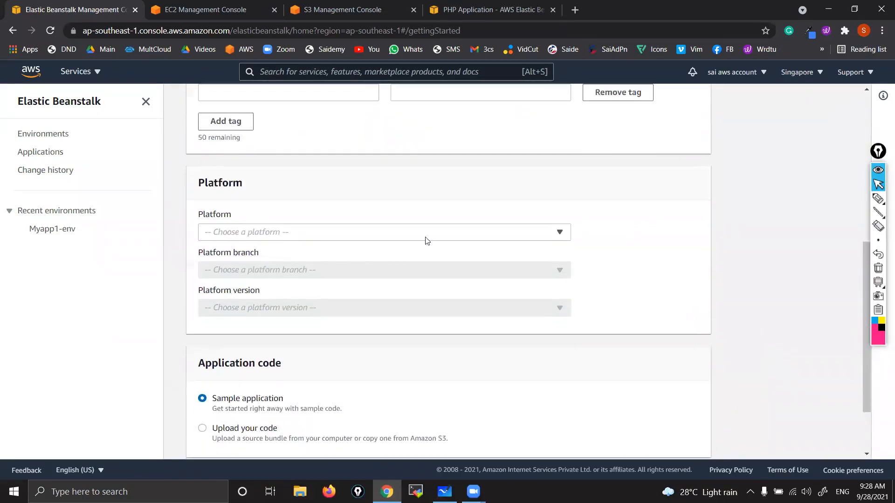
{"action": "left_click", "coordinate": [469, 232]}
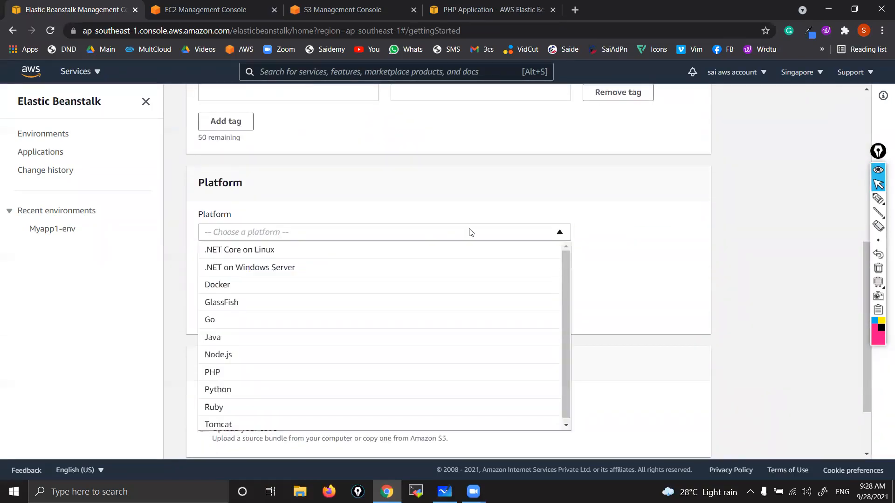
{"action": "left_click", "coordinate": [217, 375]}
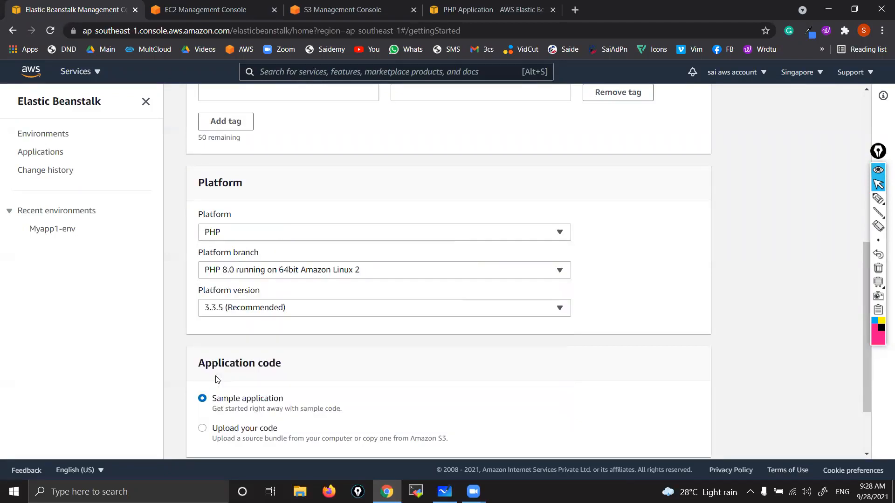
Step: Choose to upload your own application code, with a local file as the source code origin
{"action": "scroll", "coordinate": [344, 352], "scroll_direction": "down", "scroll_amount": 2}
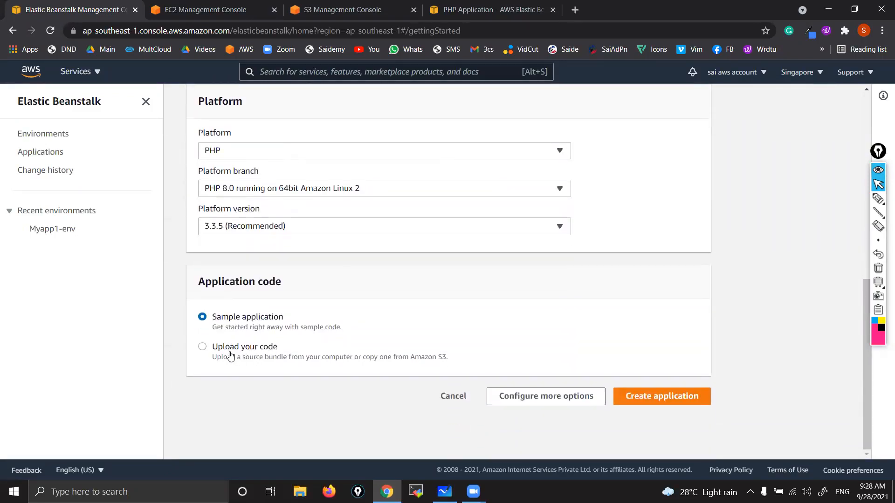
{"action": "left_click", "coordinate": [204, 348]}
{"action": "scroll", "coordinate": [395, 372], "scroll_direction": "down", "scroll_amount": 5}
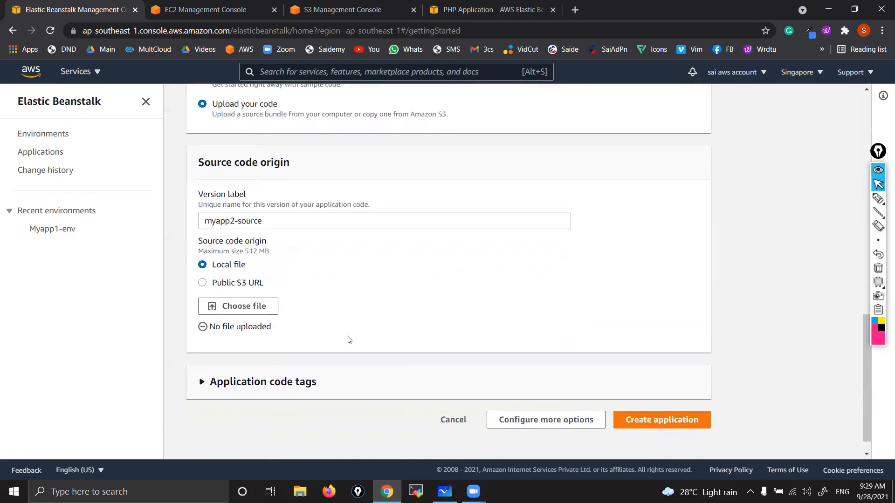
{"action": "left_click", "coordinate": [215, 288]}
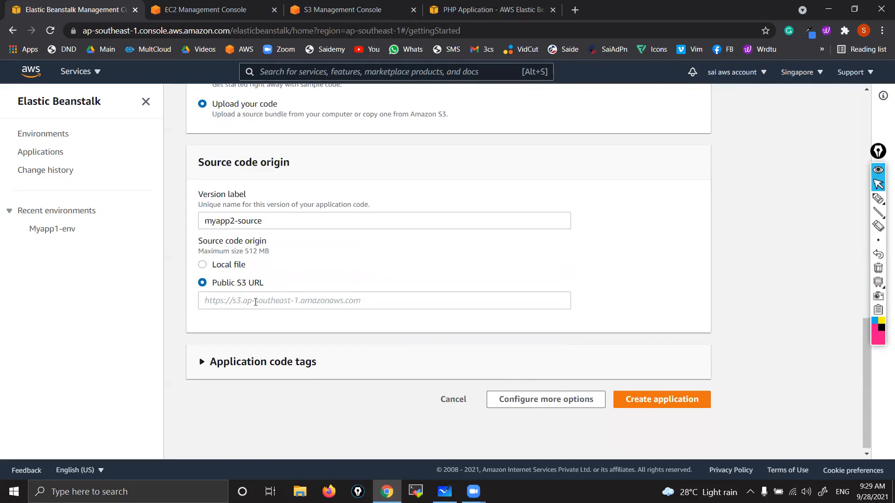
{"action": "left_click", "coordinate": [201, 265]}
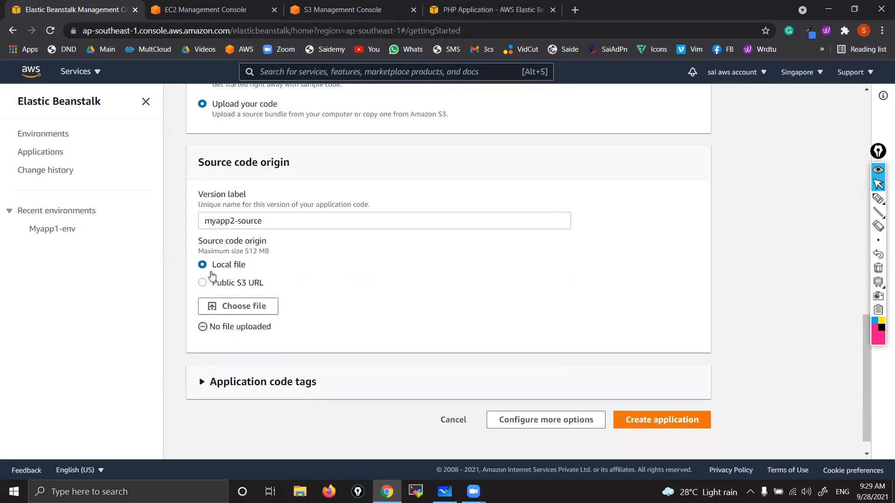
Step: Upload the ElasticBeanstalk-Saidemy archive from the desktop as the source code and create the application
{"action": "left_click", "coordinate": [235, 305]}
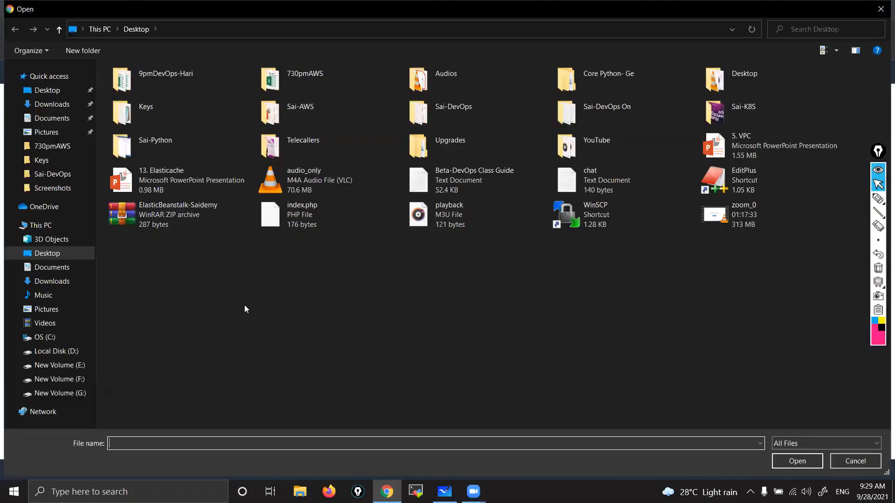
{"action": "left_click", "coordinate": [195, 219]}
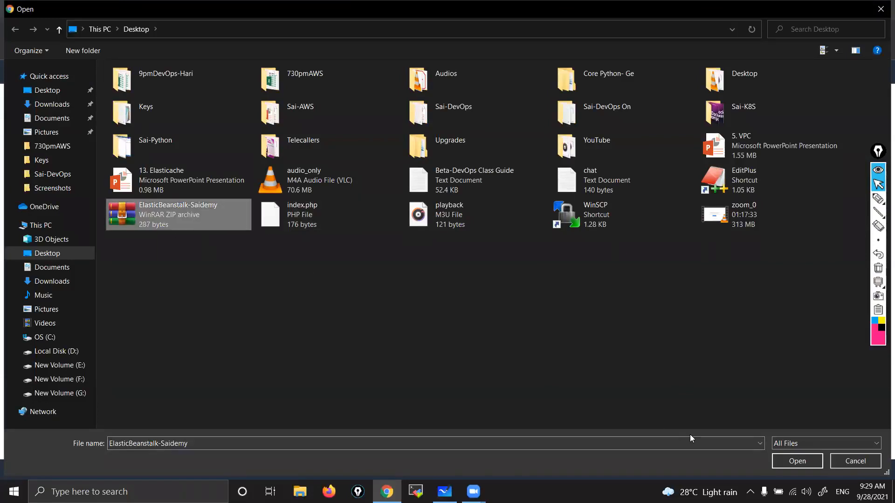
{"action": "left_click", "coordinate": [784, 465]}
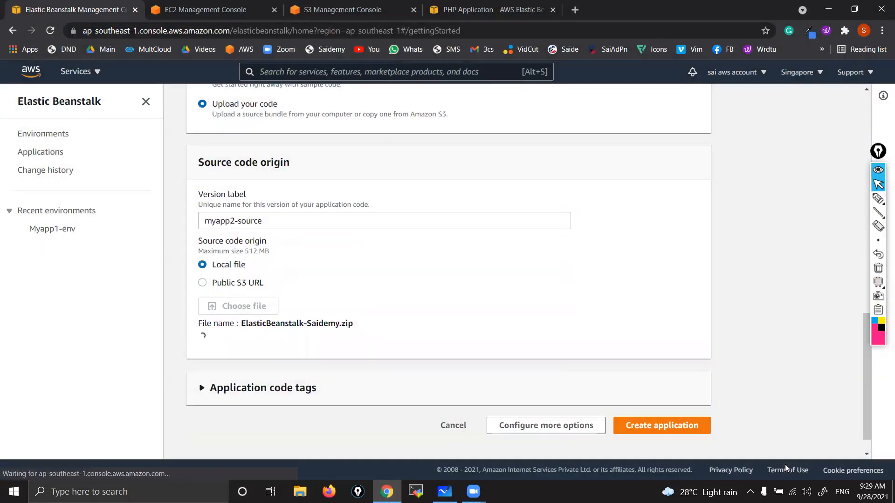
{"action": "left_click", "coordinate": [656, 431]}
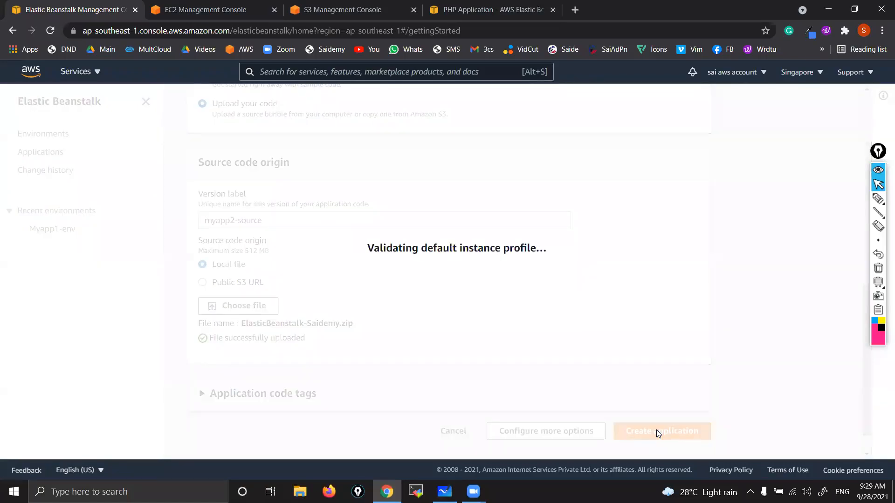
Step: Sketch a layered server diagram with the pink annotation pen over the Myapp2-env creation page
{"action": "mouse_move", "coordinate": [877, 199]}
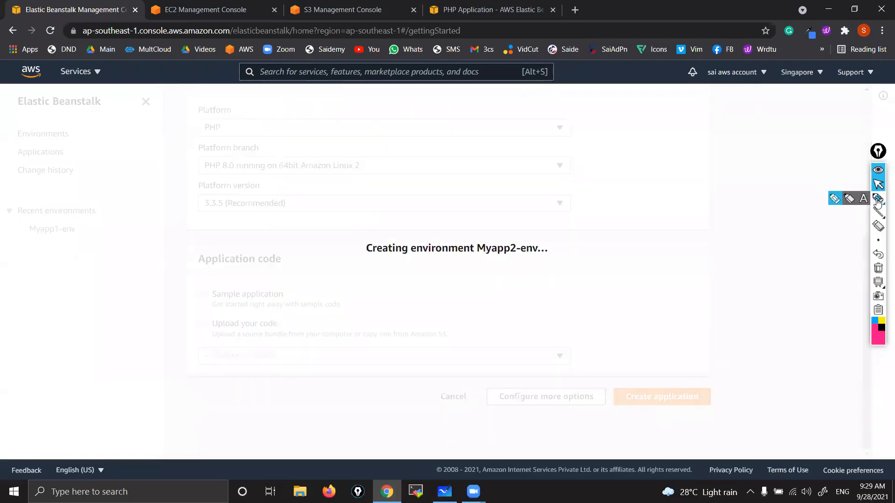
{"action": "left_click", "coordinate": [835, 198]}
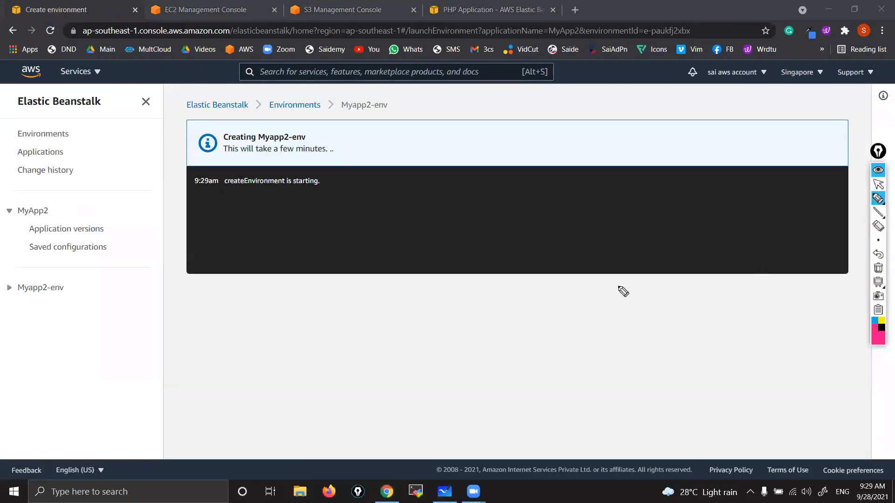
{"action": "left_click_drag", "start_coordinate": [610, 261], "coordinate": [586, 401]}
{"action": "mouse_move", "coordinate": [601, 227]}
{"action": "left_mouse_down"}
{"action": "mouse_move", "coordinate": [697, 275]}
{"action": "mouse_move", "coordinate": [708, 416]}
{"action": "left_mouse_up"}
{"action": "left_click_drag", "start_coordinate": [595, 398], "coordinate": [728, 400]}
{"action": "left_click_drag", "start_coordinate": [591, 375], "coordinate": [711, 372]}
{"action": "left_click_drag", "start_coordinate": [632, 385], "coordinate": [651, 383]}
{"action": "left_click_drag", "start_coordinate": [586, 336], "coordinate": [705, 333]}
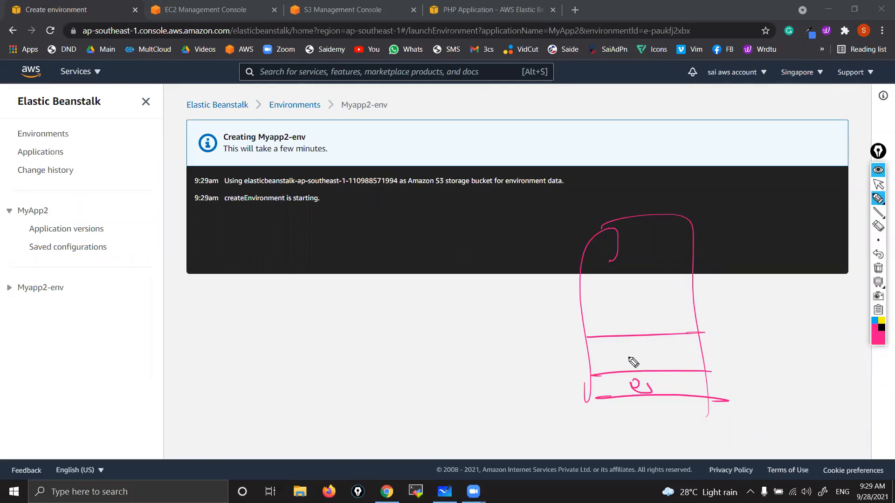
{"action": "left_click_drag", "start_coordinate": [624, 351], "coordinate": [675, 357]}
{"action": "mouse_move", "coordinate": [532, 285]}
{"action": "left_mouse_down"}
{"action": "mouse_move", "coordinate": [580, 305]}
{"action": "mouse_move", "coordinate": [702, 295]}
{"action": "left_mouse_up"}
{"action": "mouse_move", "coordinate": [750, 247]}
{"action": "left_mouse_down"}
{"action": "mouse_move", "coordinate": [703, 243]}
{"action": "mouse_move", "coordinate": [777, 205]}
{"action": "left_mouse_up"}
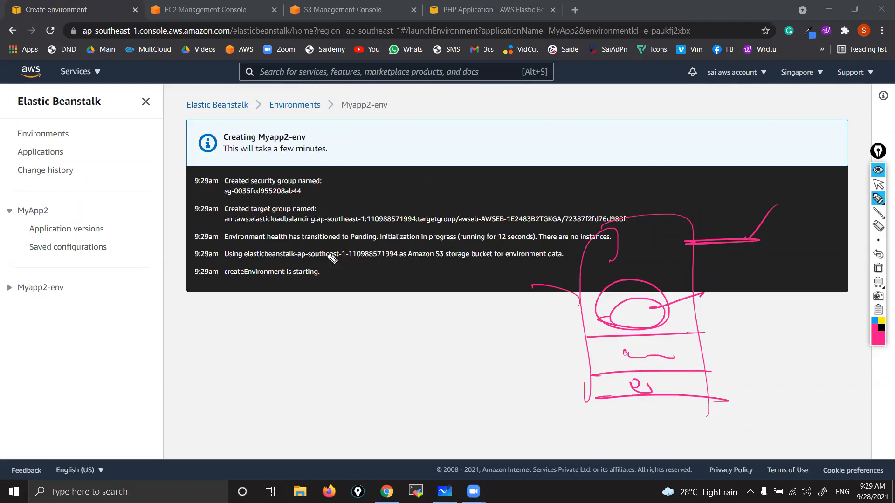
Step: Underline the S3 bucket name in the environment's event log, and clear all annotations
{"action": "left_click_drag", "start_coordinate": [254, 262], "coordinate": [396, 260]}
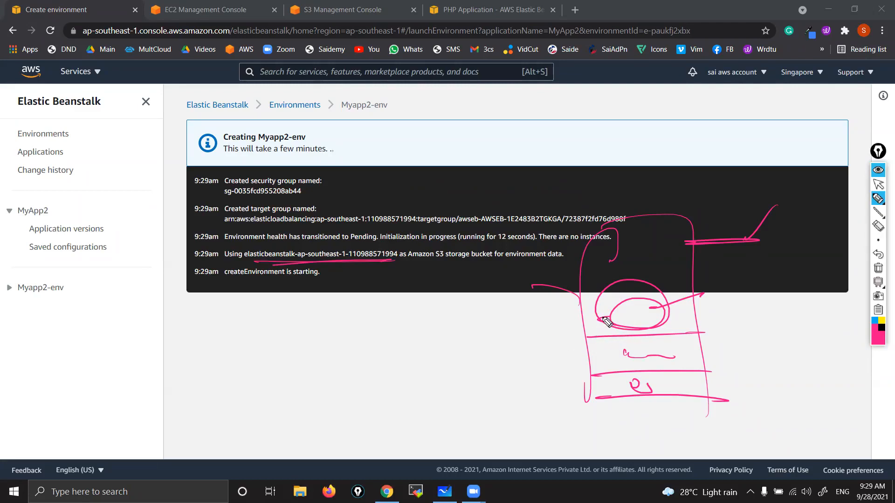
{"action": "left_click", "coordinate": [878, 269]}
{"action": "left_click", "coordinate": [878, 185]}
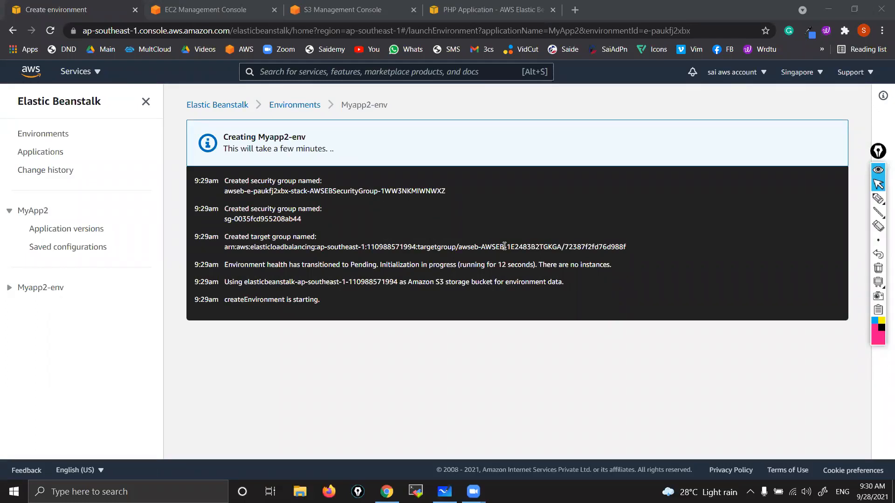
Step: Open the EC2 instances list, examine the states of the Myapp1-env and Myapp2-env instances, and refresh the list
{"action": "left_click", "coordinate": [206, 11]}
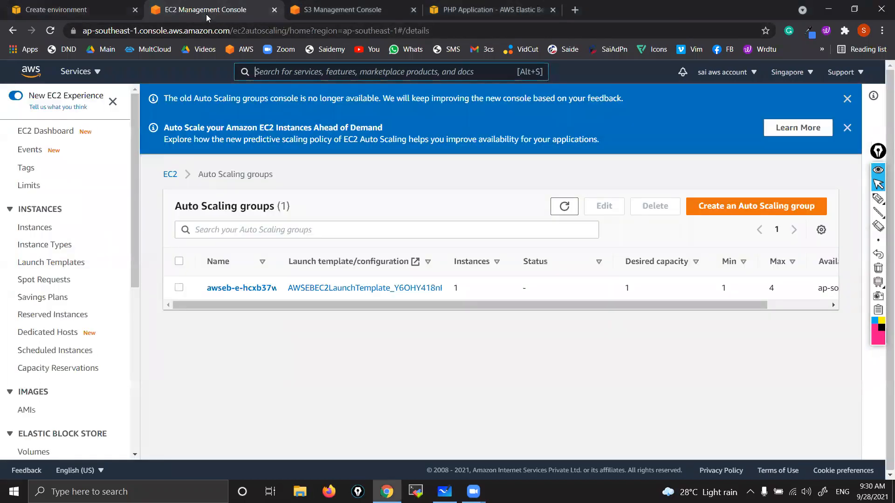
{"action": "left_click", "coordinate": [41, 230]}
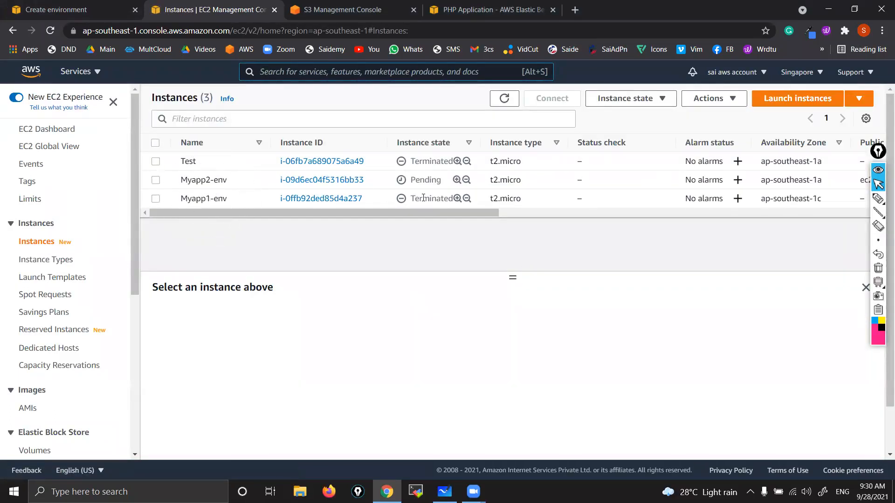
{"action": "scroll", "coordinate": [423, 198], "scroll_direction": "up", "scroll_amount": 5}
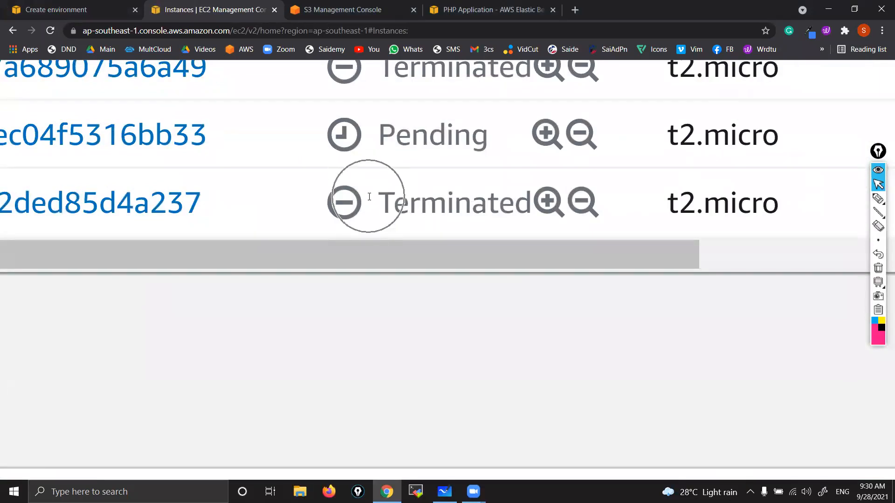
{"action": "scroll", "coordinate": [369, 197], "scroll_direction": "down", "scroll_amount": 5}
{"action": "scroll", "coordinate": [369, 198], "scroll_direction": "down", "scroll_amount": 3}
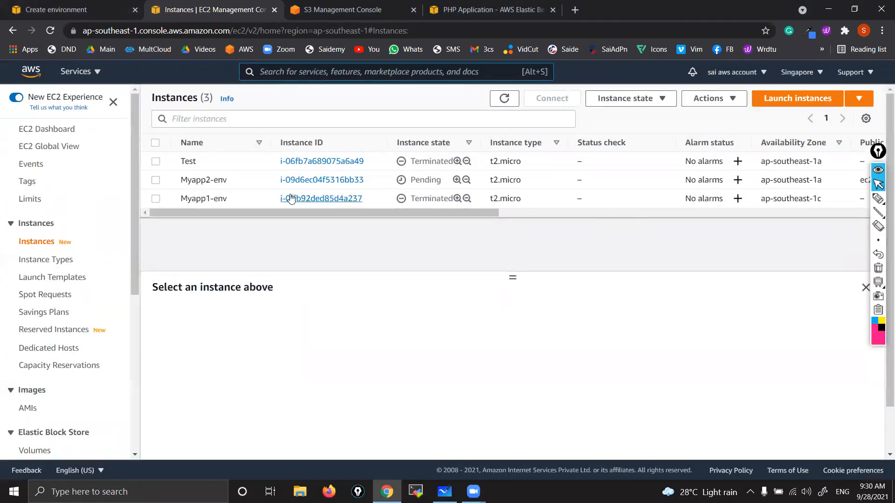
{"action": "key", "text": "ctrl"}
{"action": "key", "text": "ctrl"}
{"action": "scroll", "coordinate": [194, 177], "scroll_direction": "up", "scroll_amount": 5}
{"action": "key", "text": "ctrl"}
{"action": "scroll", "coordinate": [362, 182], "scroll_direction": "down", "scroll_amount": 5}
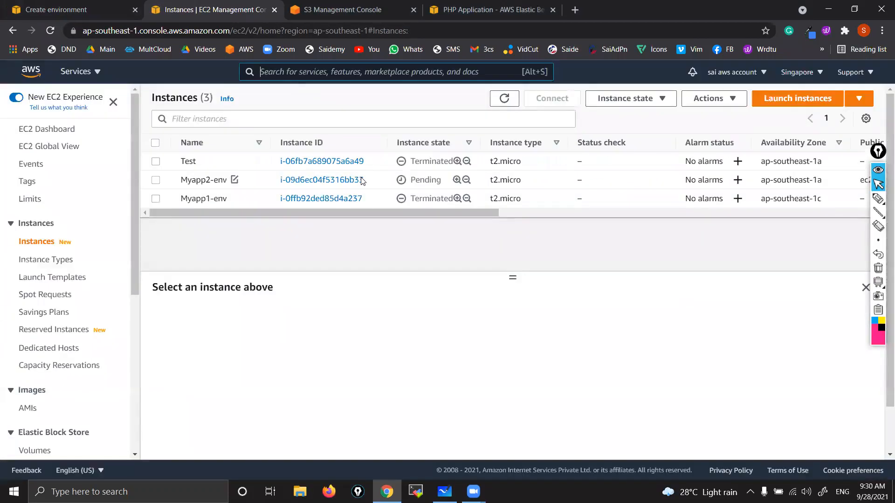
{"action": "key", "text": "ctrl"}
{"action": "left_click", "coordinate": [505, 99]}
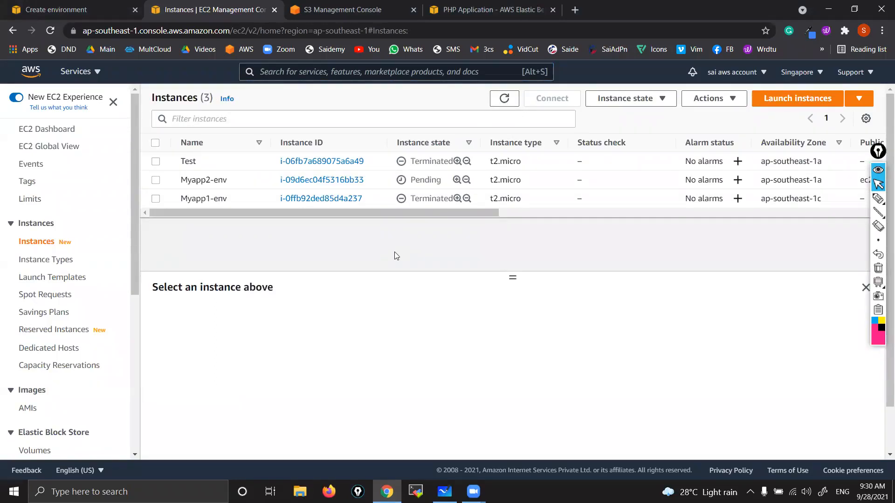
Step: Return to the Myapp2-env dashboard, open the environment's URL in a new tab and read the page's heading
{"action": "left_click", "coordinate": [60, 10]}
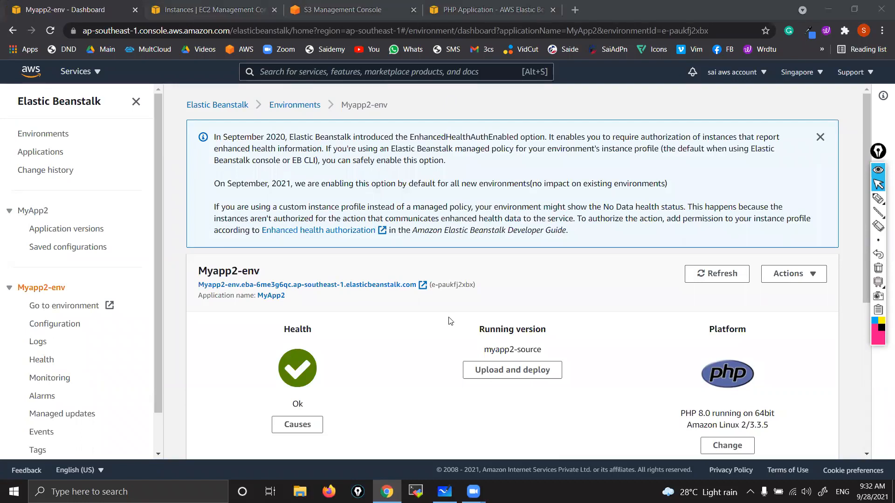
{"action": "left_click", "coordinate": [302, 285]}
{"action": "right_click", "coordinate": [303, 285]}
{"action": "left_click", "coordinate": [325, 293]}
{"action": "left_click", "coordinate": [622, 10]}
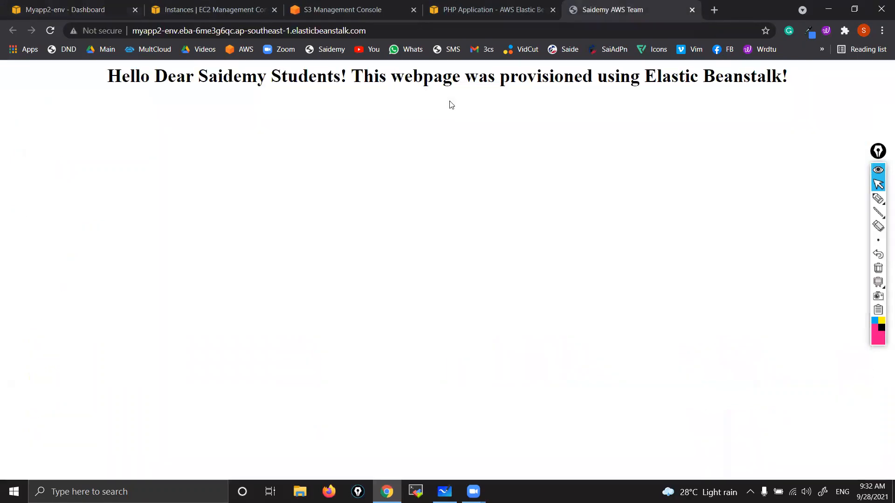
{"action": "left_click_drag", "start_coordinate": [106, 72], "coordinate": [811, 79]}
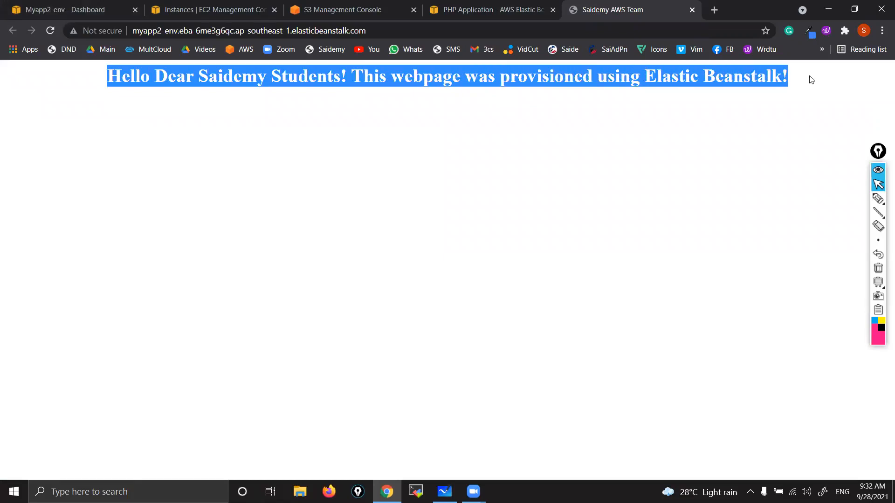
{"action": "left_click", "coordinate": [415, 210]}
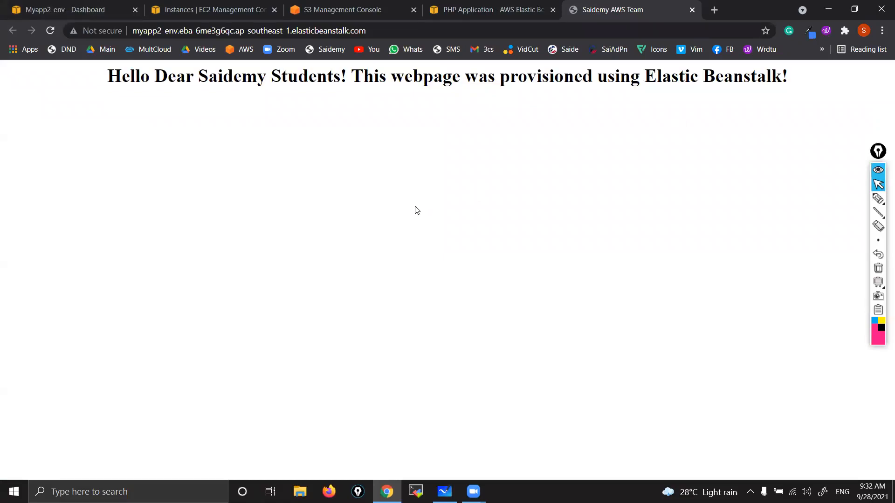
Step: Mark up the deployed page's heading with the annotation pen, and clear the drawing
{"action": "left_click", "coordinate": [878, 198]}
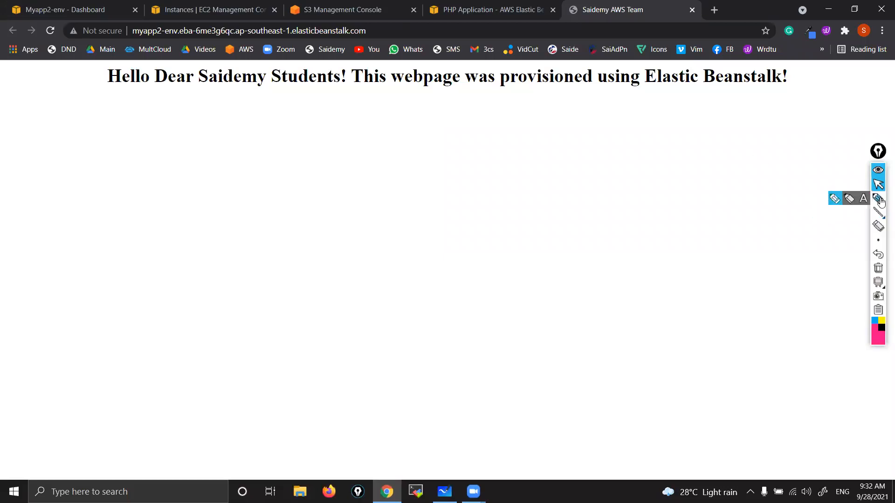
{"action": "left_click_drag", "start_coordinate": [276, 78], "coordinate": [509, 160]}
{"action": "left_click", "coordinate": [877, 268]}
{"action": "left_click", "coordinate": [870, 183]}
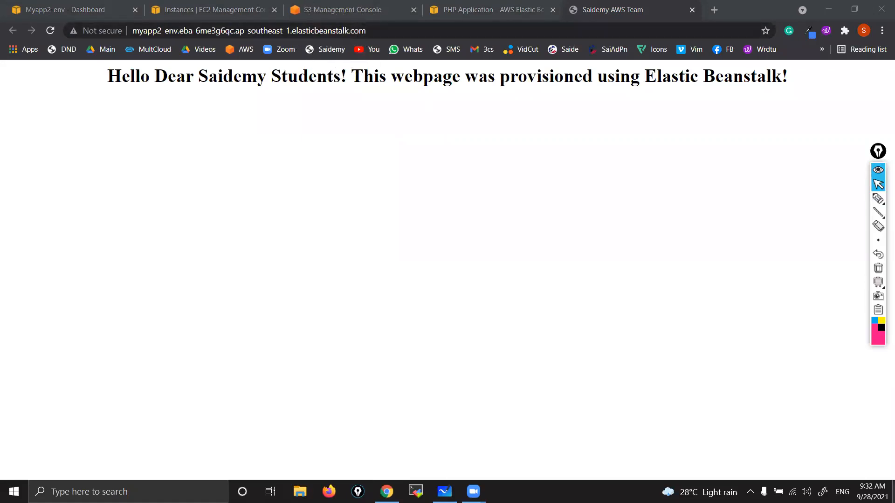
Step: Look at the ElasticBeanstalk-Saidemy archive and index.php on the desktop, and return to Chrome
{"action": "key", "text": "super+d"}
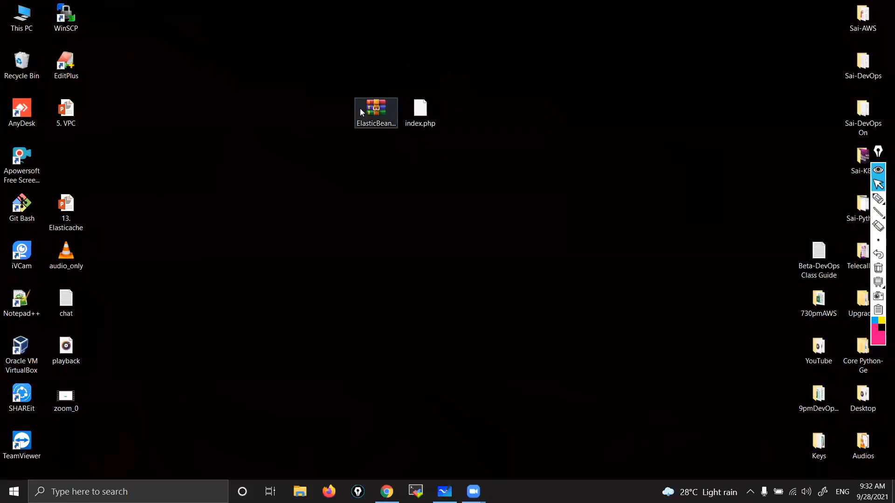
{"action": "left_click", "coordinate": [386, 490]}
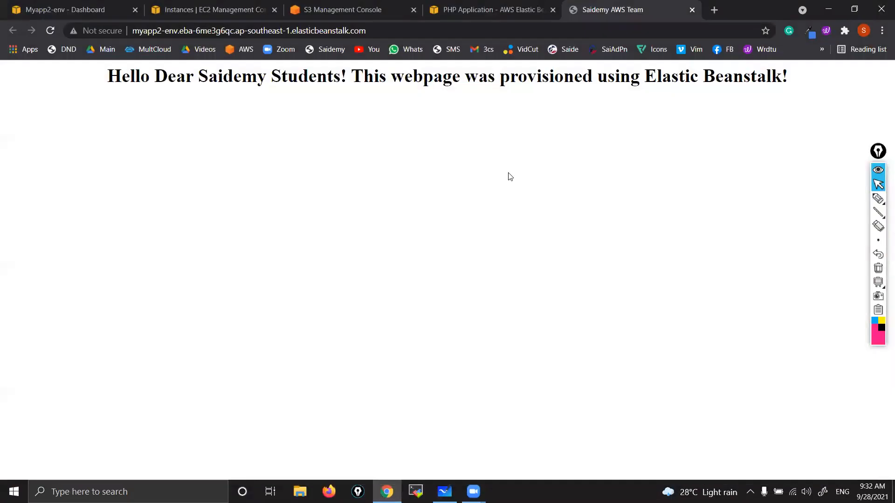
{"action": "key", "text": "ctrl"}
Step: Check the EC2 resources behind Myapp2-env: refreshed instances, Auto Scaling groups and launch templates
{"action": "left_click", "coordinate": [216, 7]}
{"action": "left_click", "coordinate": [505, 97]}
{"action": "scroll", "coordinate": [47, 287], "scroll_direction": "down", "scroll_amount": 6}
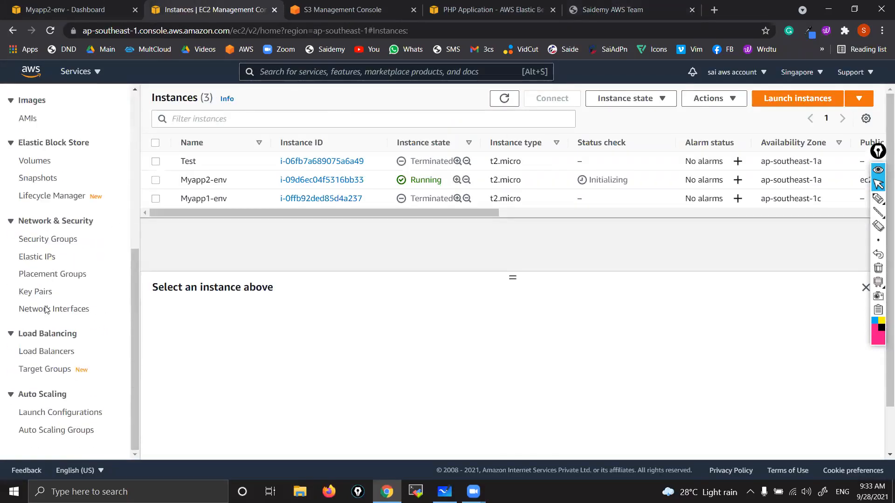
{"action": "left_click", "coordinate": [58, 431]}
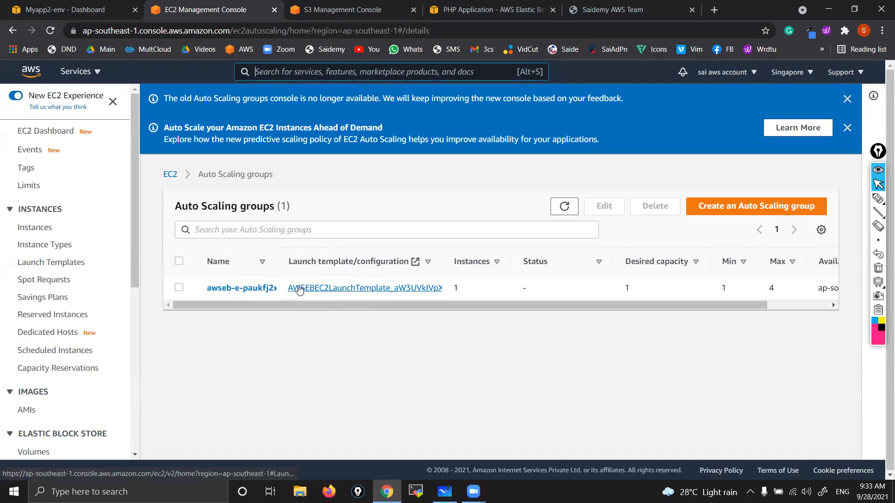
{"action": "left_click", "coordinate": [46, 262]}
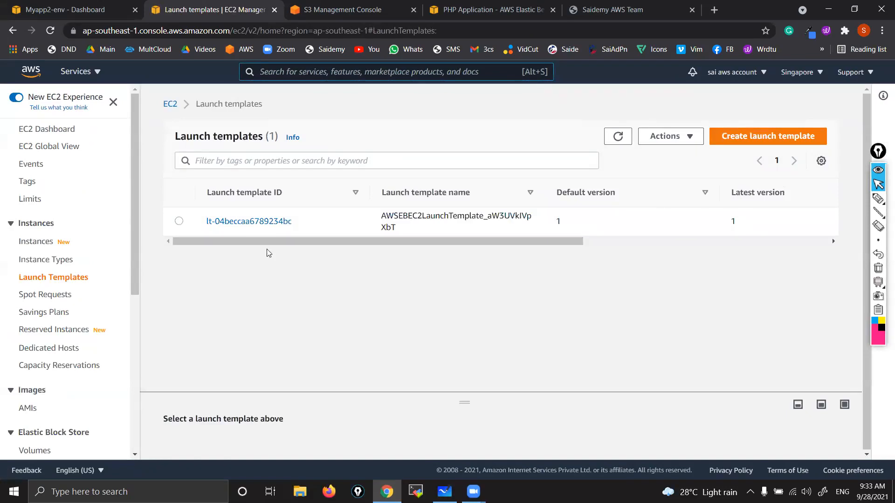
{"action": "key", "text": "ctrl"}
{"action": "left_click", "coordinate": [445, 492]}
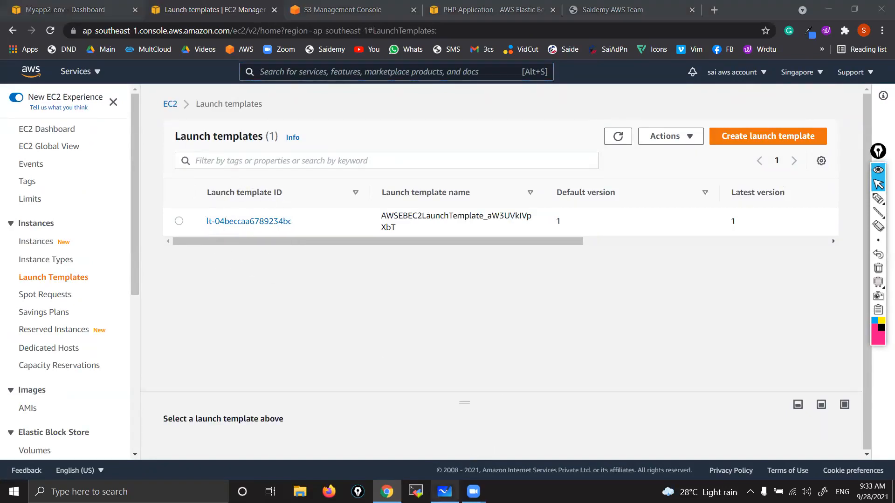
{"action": "left_click", "coordinate": [386, 491]}
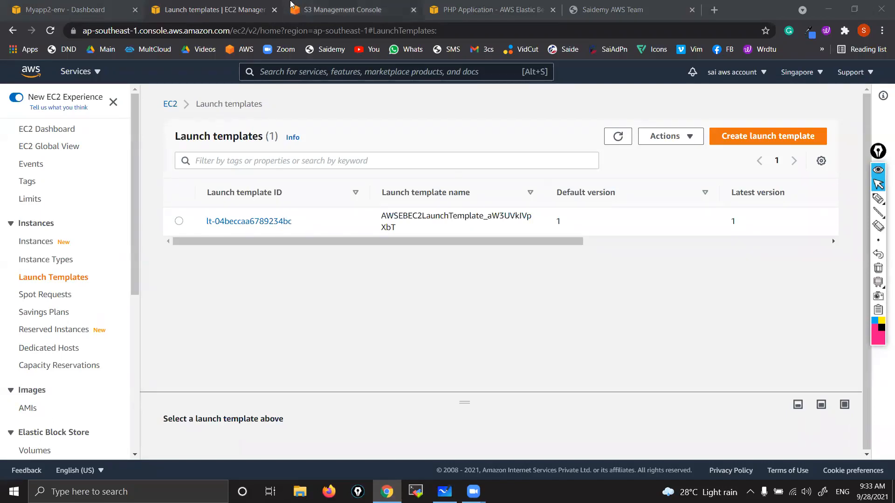
{"action": "left_click", "coordinate": [221, 4]}
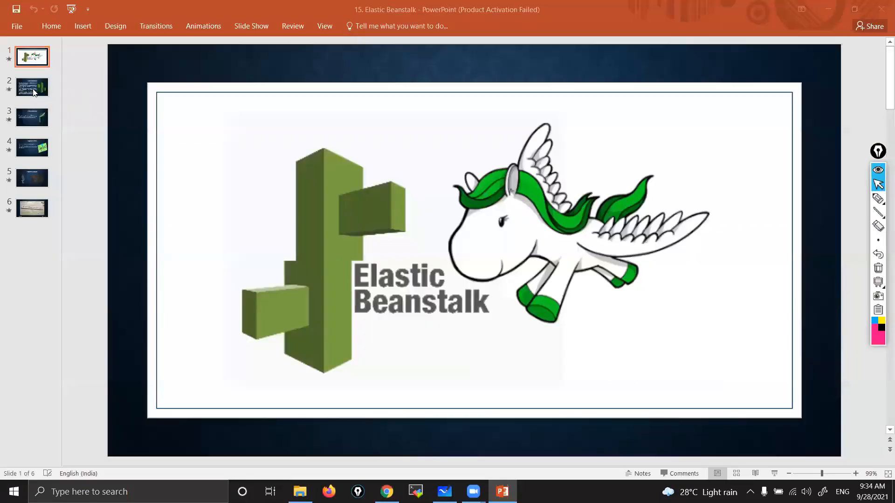
Step: Open slide 2 and, with the yellow annotation pen, tick the first bullet, underline "deploy" and "monitor", and underline and circle "scale an application quickly"
{"action": "left_click", "coordinate": [34, 92]}
{"action": "left_click", "coordinate": [878, 198]}
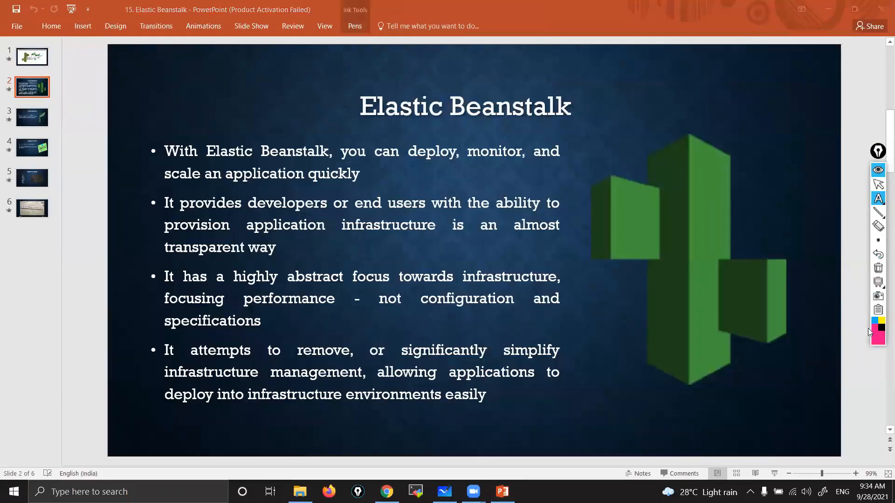
{"action": "left_click", "coordinate": [883, 197]}
{"action": "left_click", "coordinate": [835, 198]}
{"action": "left_click_drag", "start_coordinate": [139, 163], "coordinate": [182, 129]}
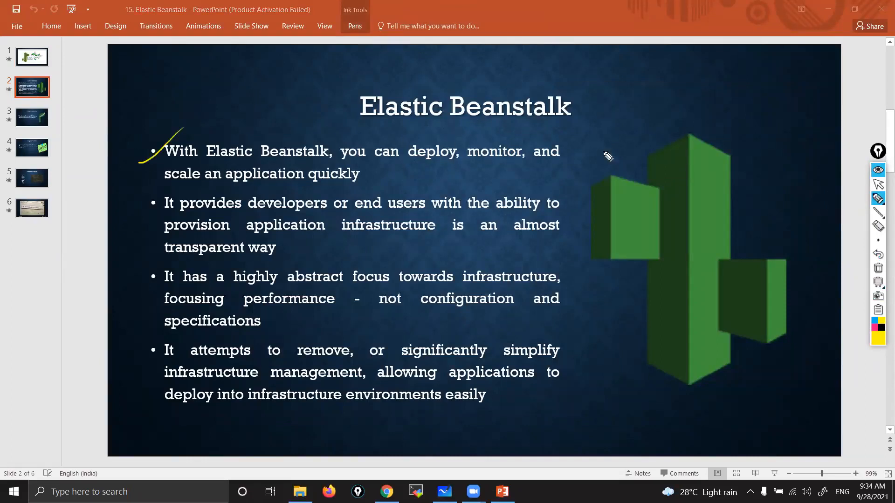
{"action": "left_click_drag", "start_coordinate": [409, 163], "coordinate": [530, 164]}
{"action": "mouse_move", "coordinate": [164, 186]}
{"action": "left_mouse_down"}
{"action": "mouse_move", "coordinate": [280, 187]}
{"action": "mouse_move", "coordinate": [361, 169]}
{"action": "left_mouse_up"}
{"action": "left_click_drag", "start_coordinate": [88, 209], "coordinate": [406, 149]}
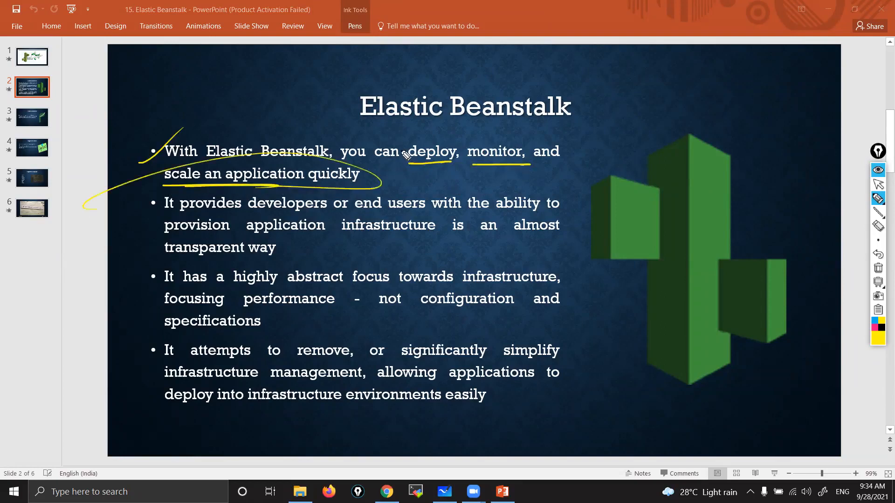
Step: Sketch a circled cluster of small marks above the slide title, with curved arrows leading from the first bullet and on to a scribbled block
{"action": "left_click_drag", "start_coordinate": [612, 65], "coordinate": [611, 85]}
{"action": "left_click_drag", "start_coordinate": [618, 70], "coordinate": [630, 70]}
{"action": "mouse_move", "coordinate": [625, 86]}
{"action": "left_mouse_down"}
{"action": "mouse_move", "coordinate": [615, 83]}
{"action": "mouse_move", "coordinate": [635, 79]}
{"action": "mouse_move", "coordinate": [572, 108]}
{"action": "left_mouse_up"}
{"action": "mouse_move", "coordinate": [657, 83]}
{"action": "left_mouse_down"}
{"action": "mouse_move", "coordinate": [764, 112]}
{"action": "mouse_move", "coordinate": [741, 126]}
{"action": "left_mouse_up"}
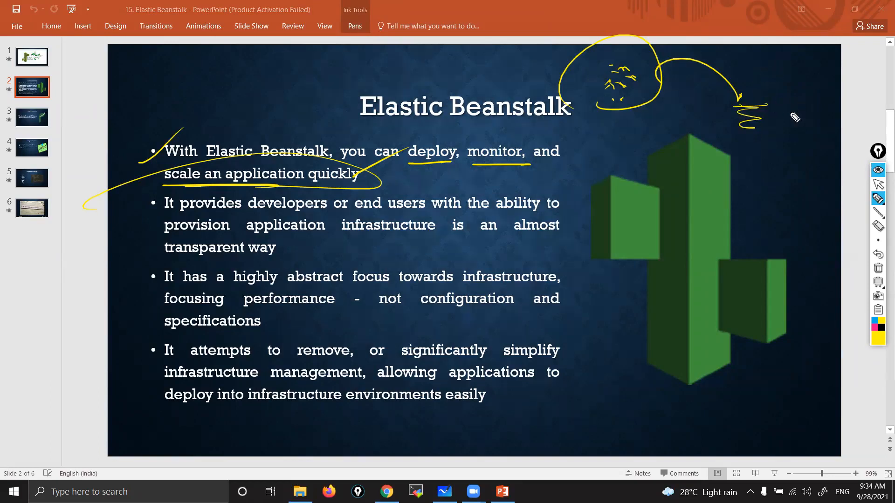
{"action": "left_click_drag", "start_coordinate": [212, 188], "coordinate": [262, 126]}
{"action": "mouse_move", "coordinate": [535, 178]}
{"action": "left_mouse_down"}
{"action": "mouse_move", "coordinate": [606, 85]}
{"action": "mouse_move", "coordinate": [711, 68]}
{"action": "mouse_move", "coordinate": [734, 102]}
{"action": "left_mouse_up"}
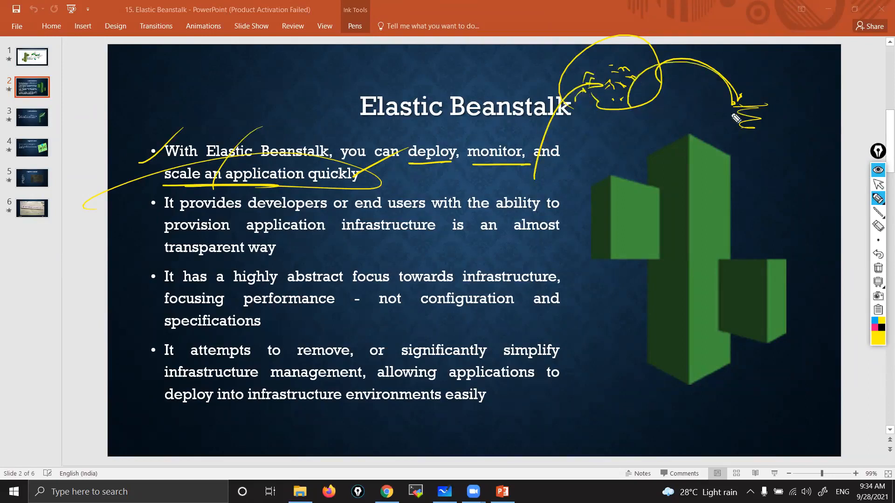
Step: Stop annotating, look at the desktop files and the EC2 launch templates in Chrome, and return to the PowerPoint slide
{"action": "left_click", "coordinate": [878, 185]}
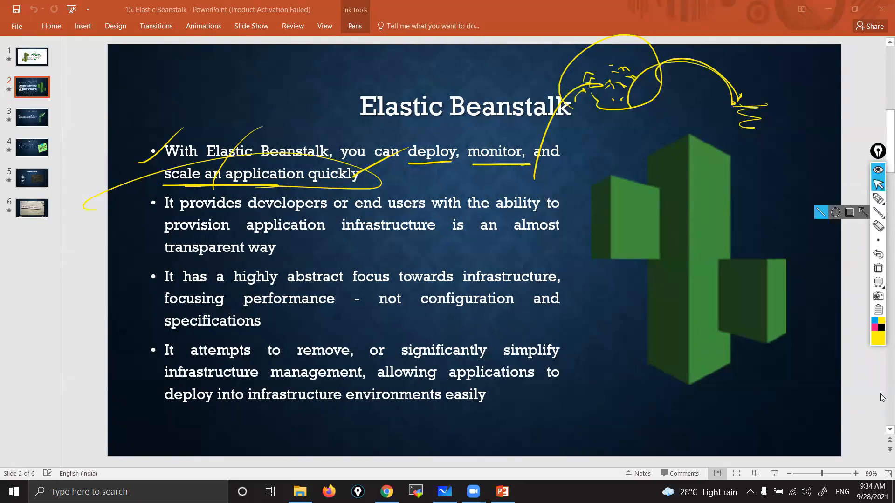
{"action": "left_click", "coordinate": [893, 491]}
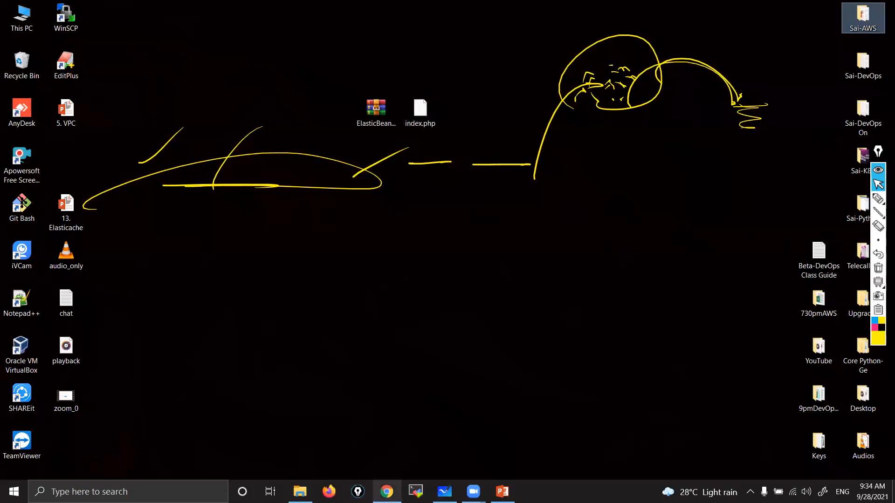
{"action": "left_click", "coordinate": [386, 492]}
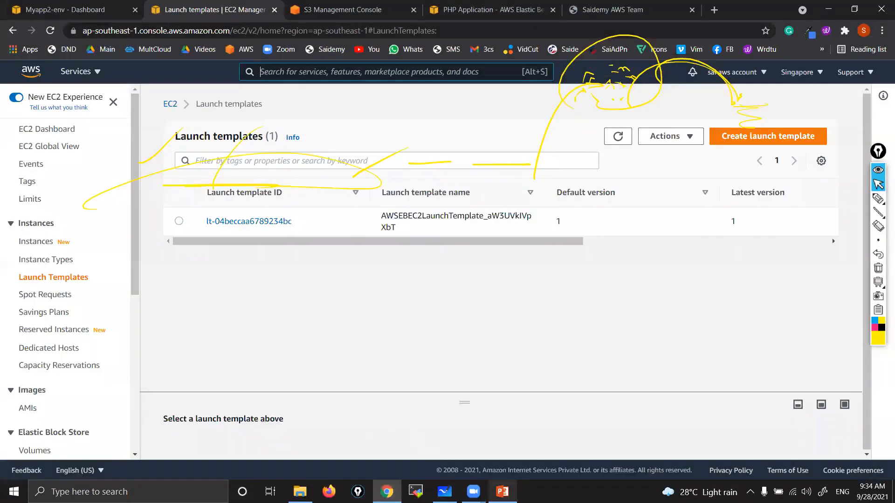
{"action": "left_click", "coordinate": [502, 492]}
{"action": "left_click", "coordinate": [445, 491]}
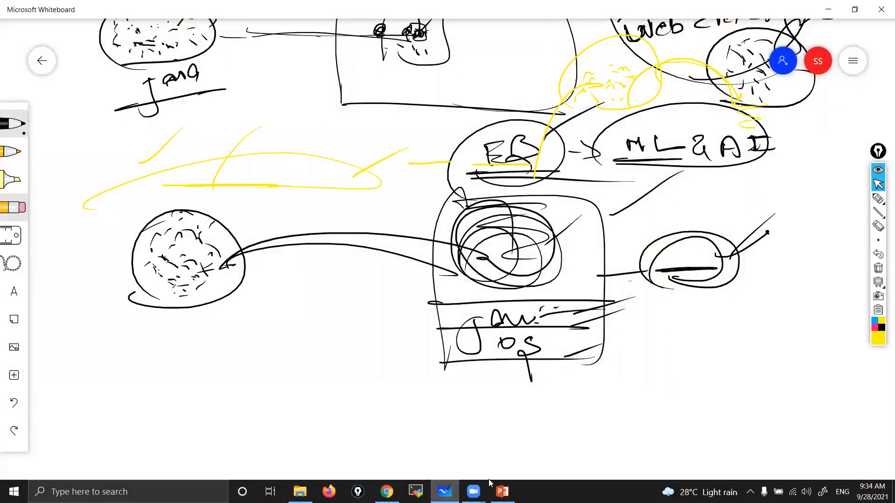
{"action": "left_click", "coordinate": [502, 491]}
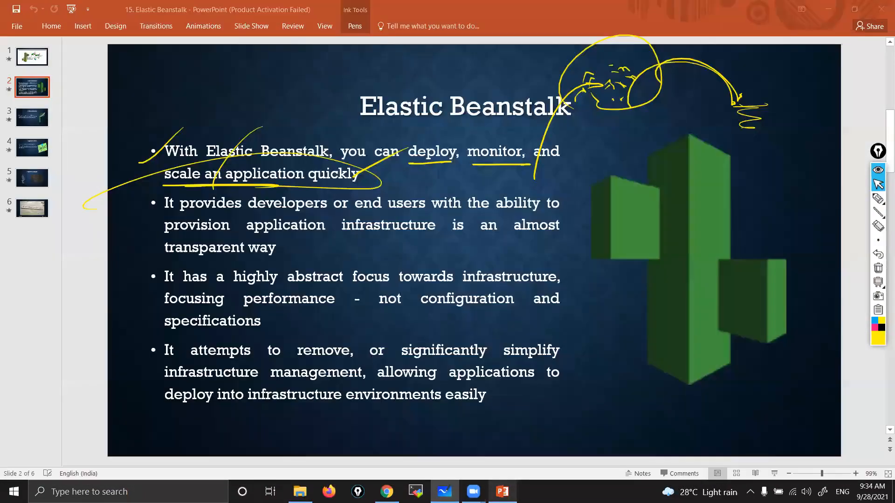
Step: Draw a box around the scribbled block with the annotation pen, and link the circled cluster to a second box over the lower logo
{"action": "left_click", "coordinate": [877, 198]}
{"action": "mouse_move", "coordinate": [747, 74]}
{"action": "left_mouse_down"}
{"action": "mouse_move", "coordinate": [741, 125]}
{"action": "mouse_move", "coordinate": [736, 71]}
{"action": "mouse_move", "coordinate": [723, 66]}
{"action": "mouse_move", "coordinate": [778, 140]}
{"action": "left_mouse_up"}
{"action": "left_click_drag", "start_coordinate": [734, 157], "coordinate": [747, 182]}
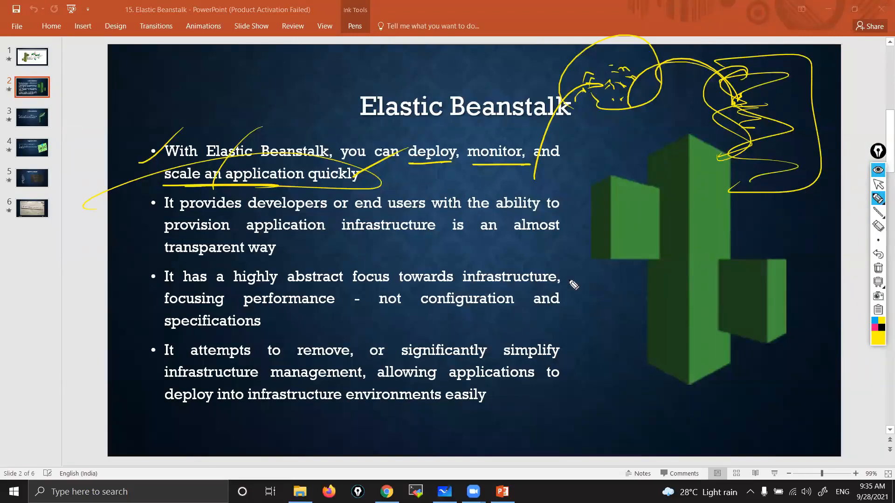
{"action": "mouse_move", "coordinate": [600, 111]}
{"action": "left_mouse_down"}
{"action": "mouse_move", "coordinate": [660, 274]}
{"action": "mouse_move", "coordinate": [649, 326]}
{"action": "mouse_move", "coordinate": [659, 375]}
{"action": "left_mouse_up"}
{"action": "mouse_move", "coordinate": [669, 239]}
{"action": "left_mouse_down"}
{"action": "mouse_move", "coordinate": [723, 230]}
{"action": "mouse_move", "coordinate": [651, 383]}
{"action": "left_mouse_up"}
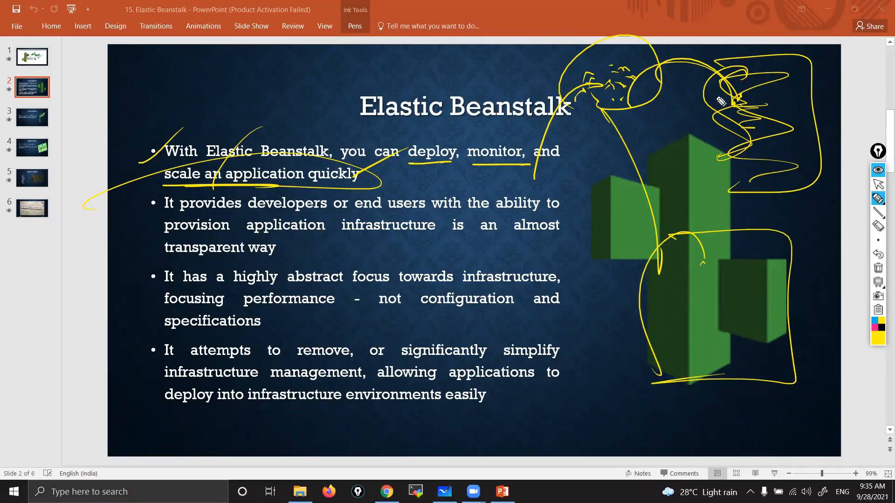
Step: Add more pen strokes between the circled cluster and the upper box, and clear all annotations from the slide
{"action": "mouse_move", "coordinate": [738, 64]}
{"action": "left_mouse_down"}
{"action": "mouse_move", "coordinate": [698, 210]}
{"action": "mouse_move", "coordinate": [786, 201]}
{"action": "left_mouse_up"}
{"action": "left_click_drag", "start_coordinate": [715, 100], "coordinate": [727, 99]}
{"action": "left_click_drag", "start_coordinate": [756, 96], "coordinate": [766, 104]}
{"action": "left_click_drag", "start_coordinate": [626, 68], "coordinate": [739, 164]}
{"action": "left_click_drag", "start_coordinate": [616, 47], "coordinate": [619, 44]}
{"action": "left_click_drag", "start_coordinate": [752, 131], "coordinate": [736, 204]}
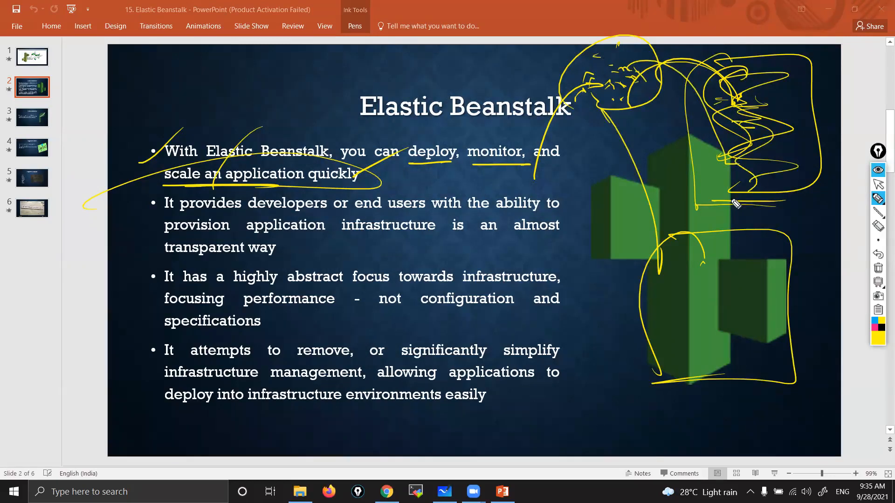
{"action": "left_click", "coordinate": [878, 268]}
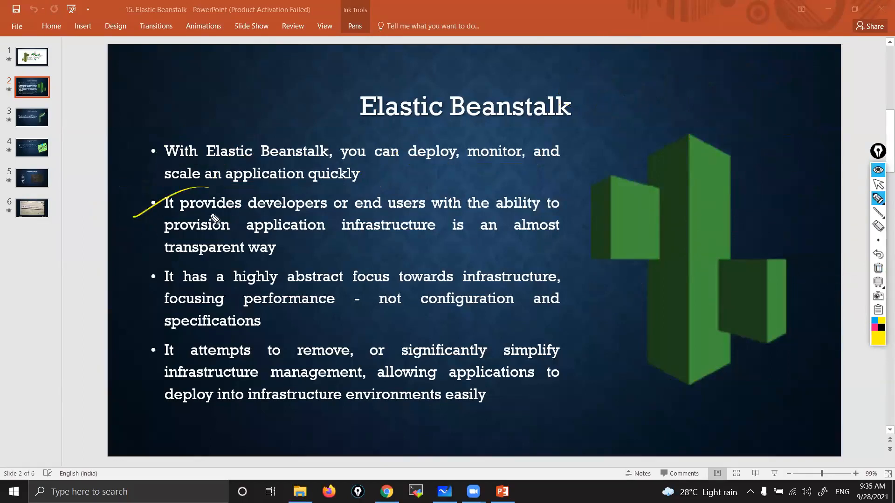